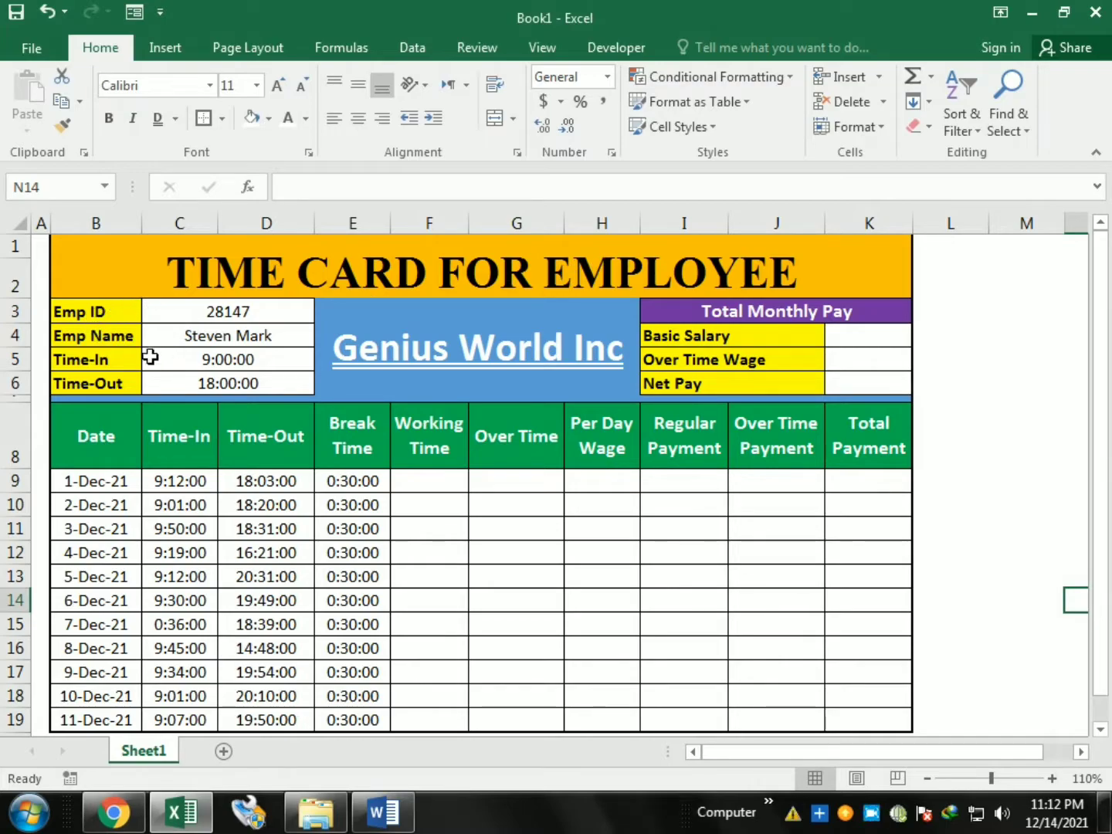
Calculate the first day's Working Time in F9 with =(D9-C9)-E9 and fill the formula down to F19.
left_click(173, 361)
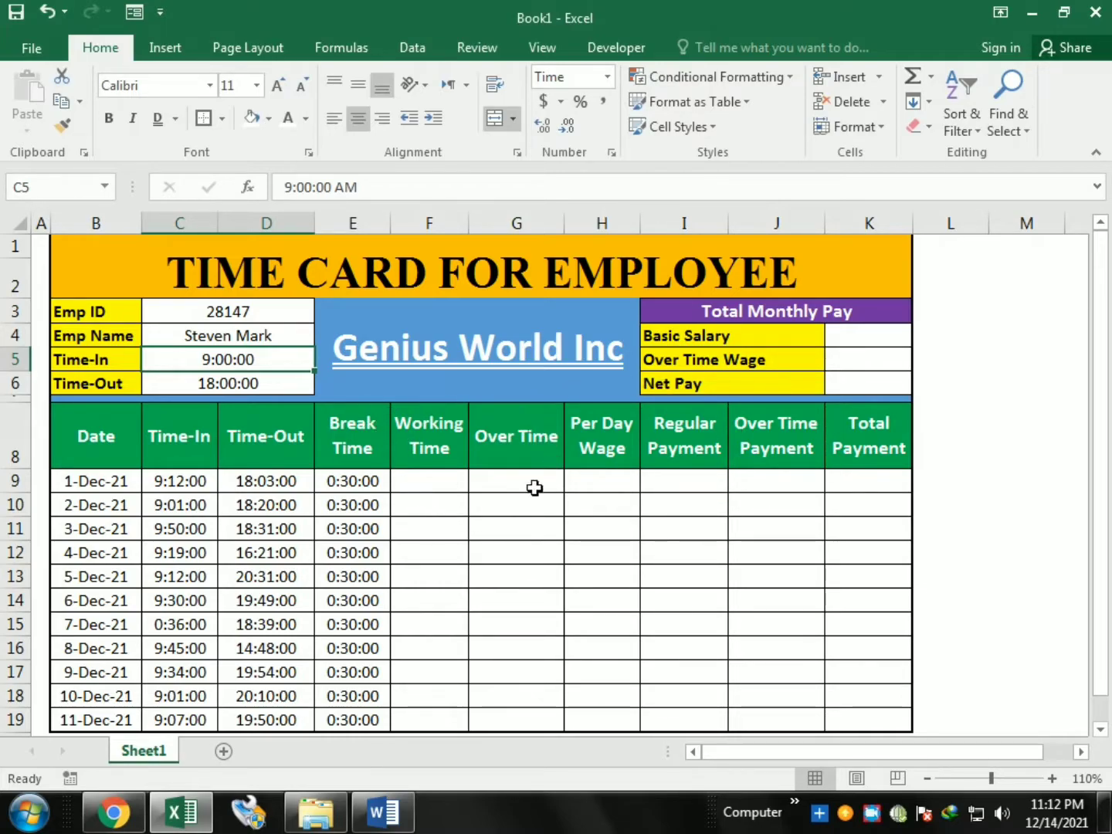
left_click(400, 483)
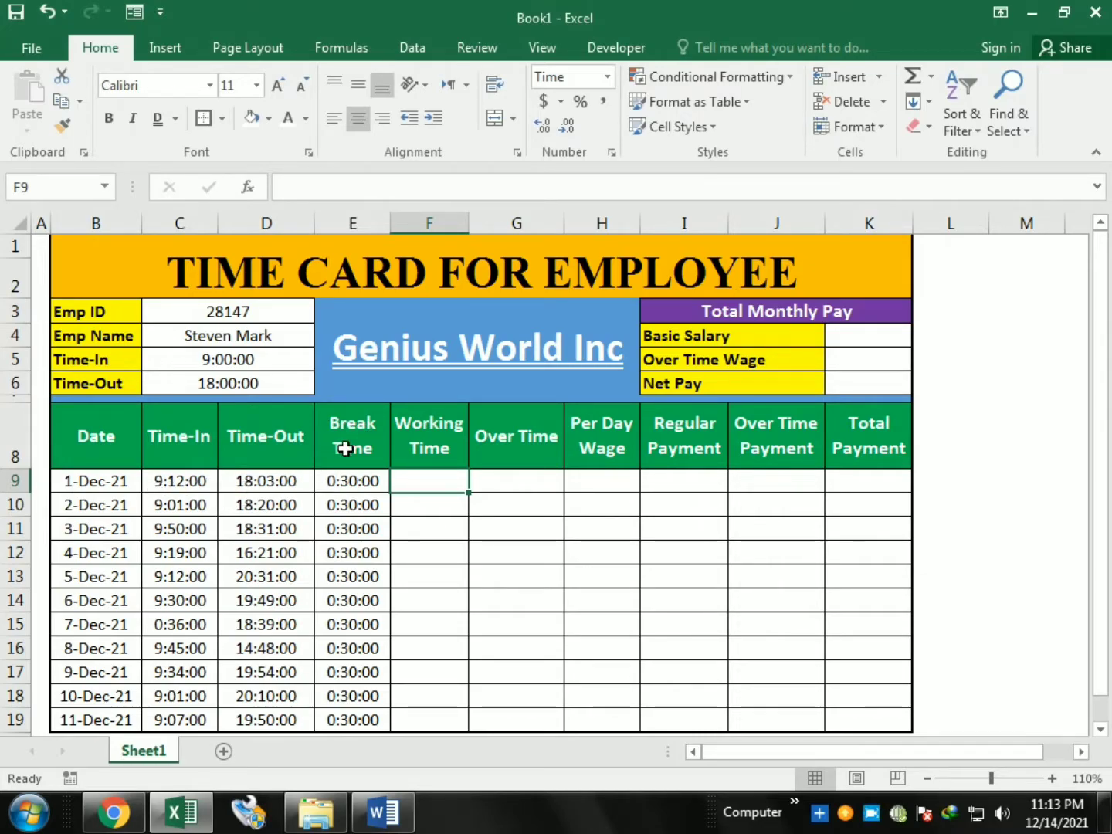
type("=")
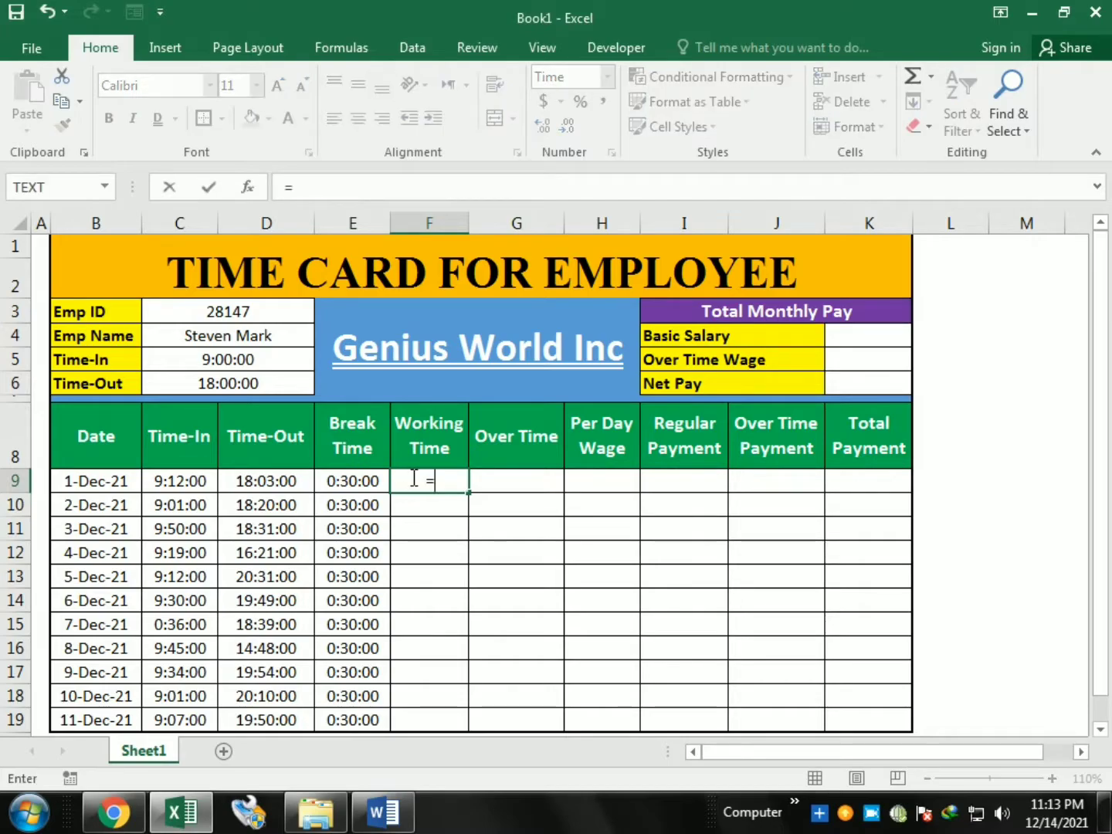
type("(")
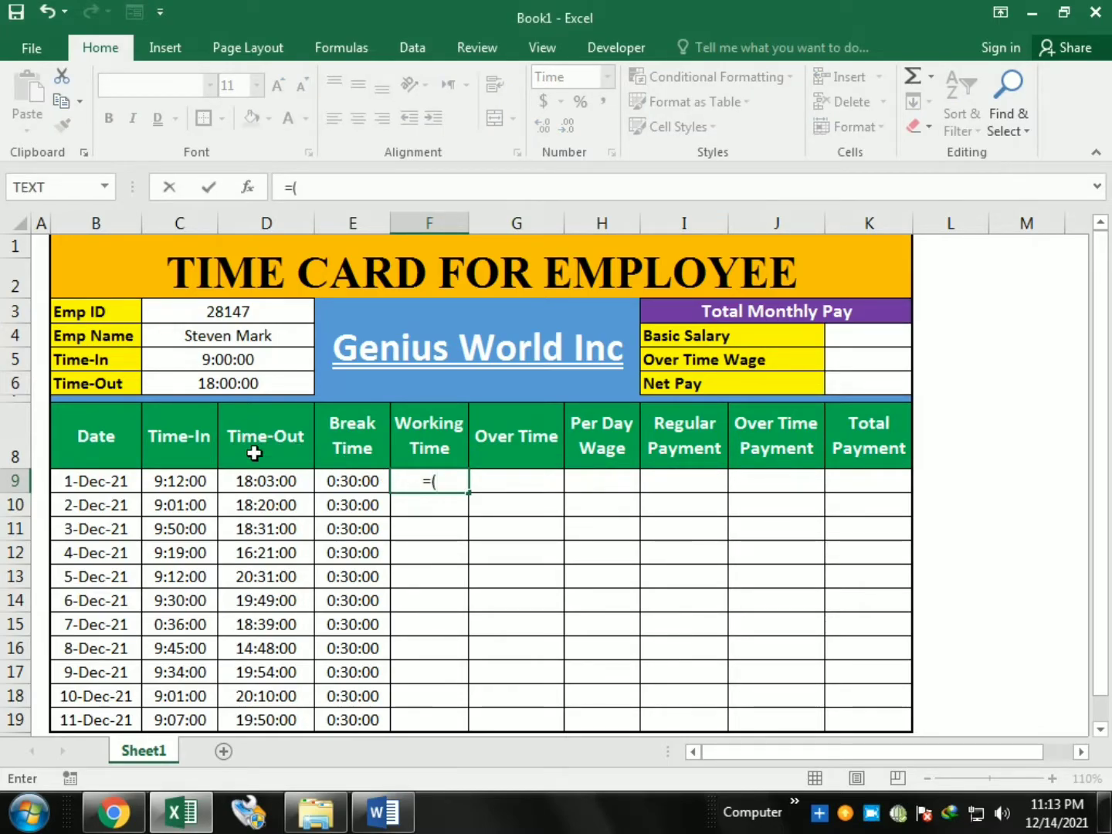
left_click(259, 480)
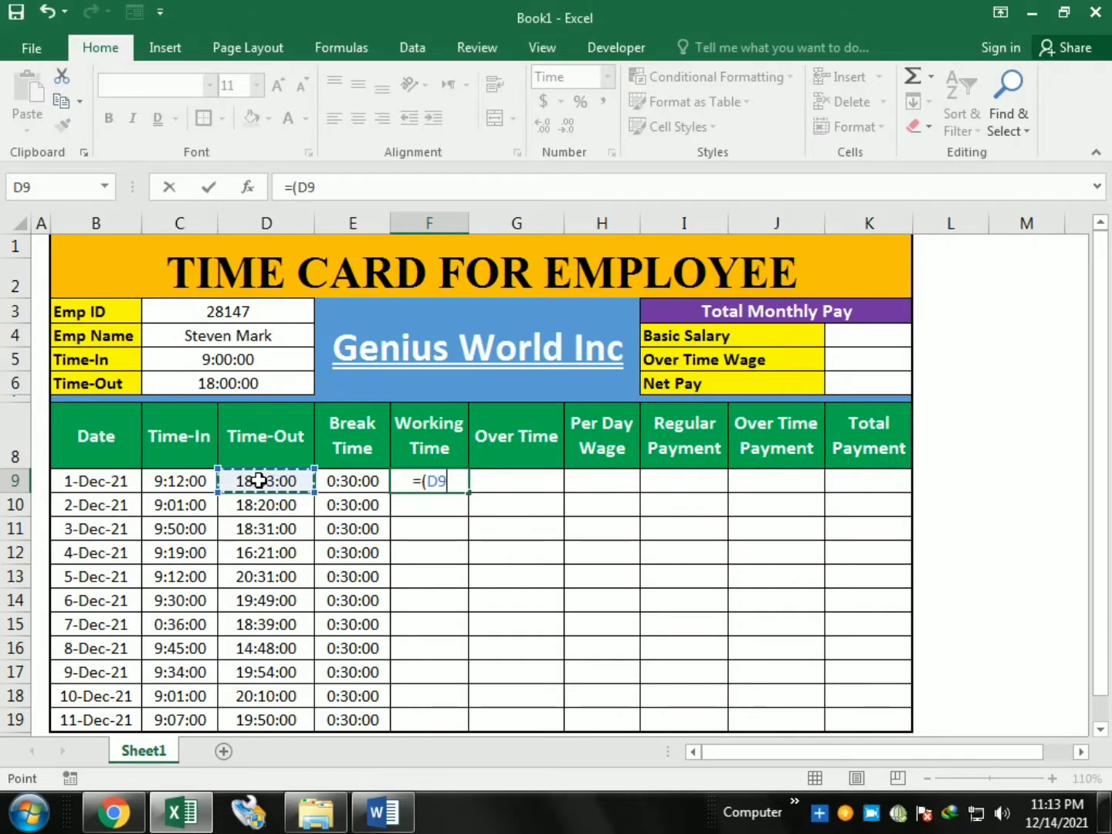
type("-")
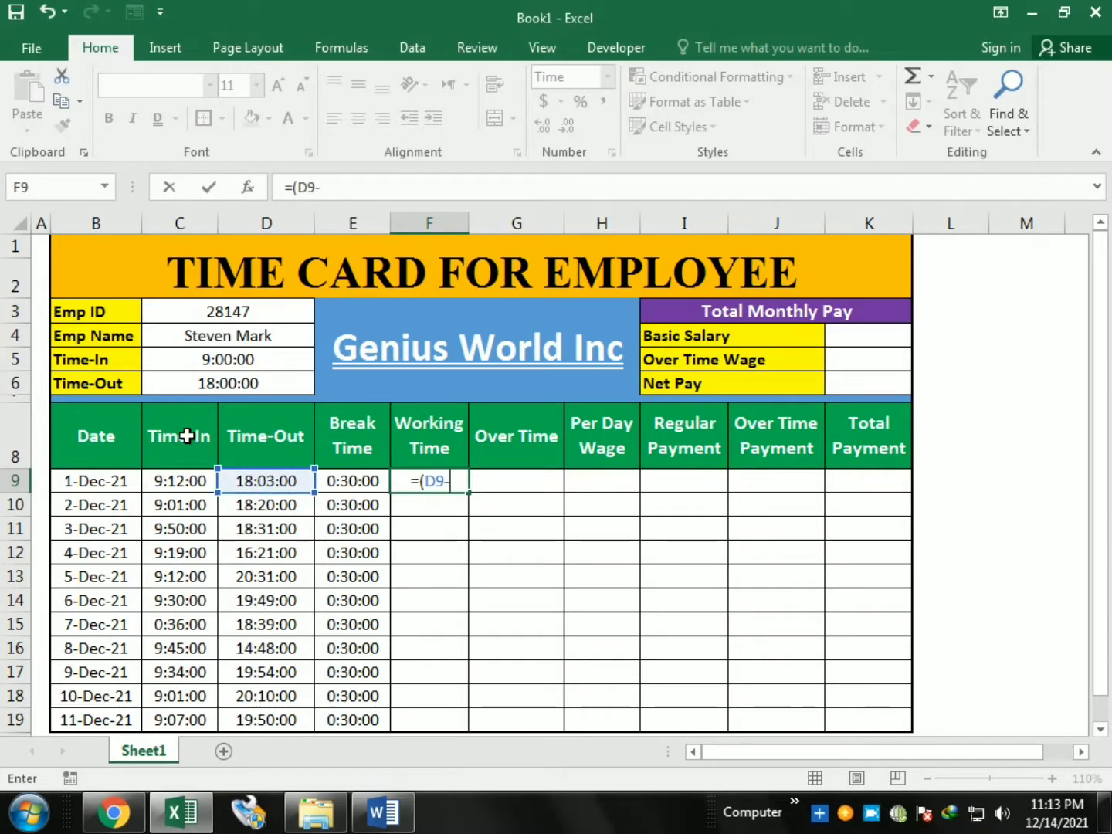
left_click(177, 479)
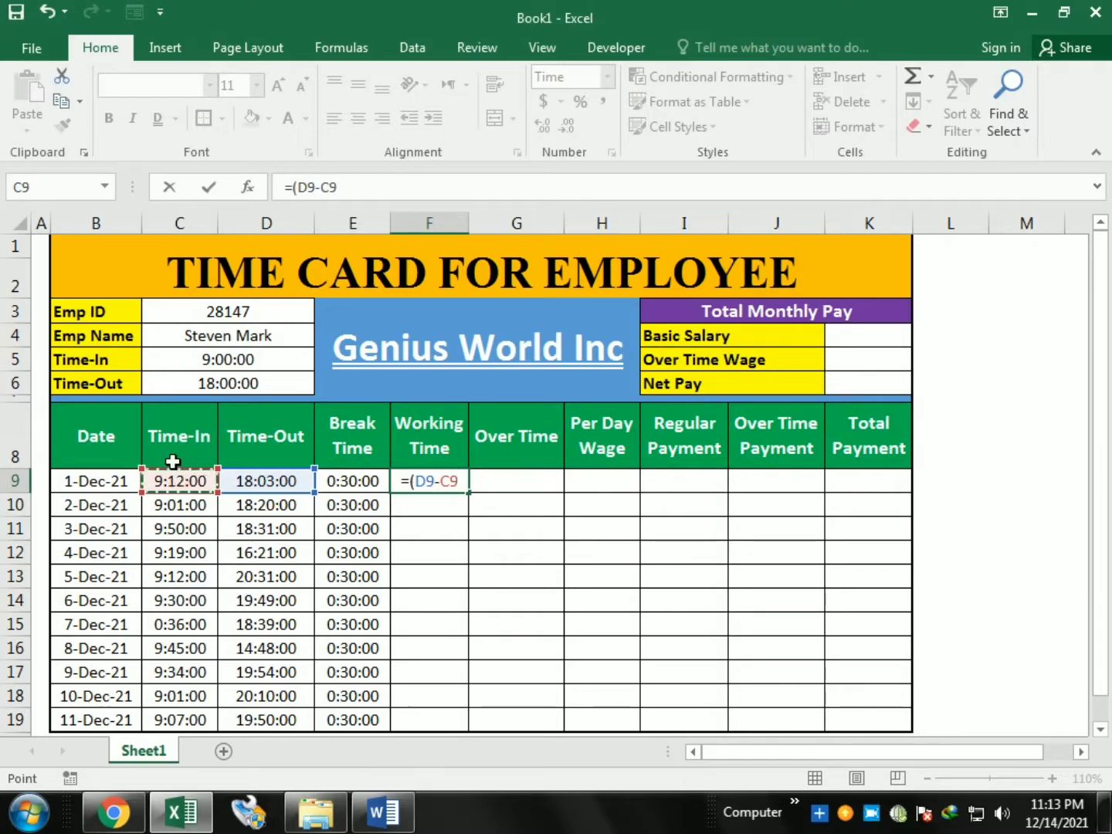
type(")-")
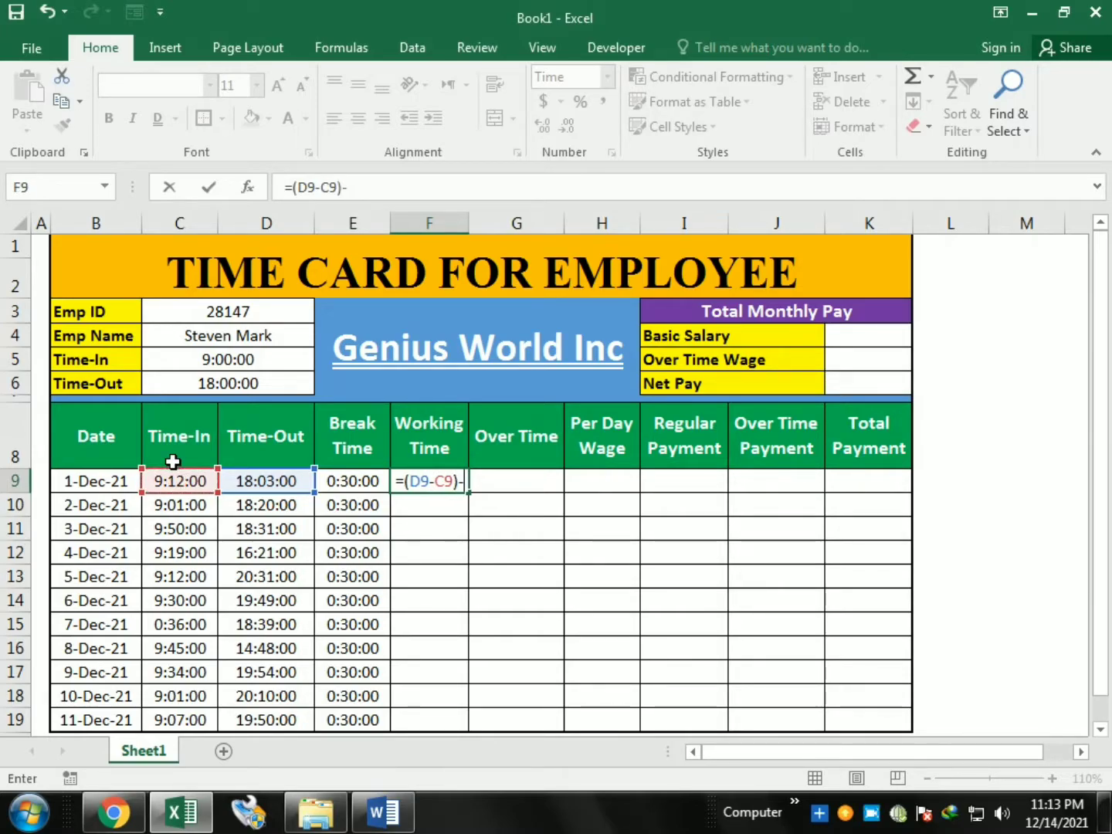
left_click(339, 483)
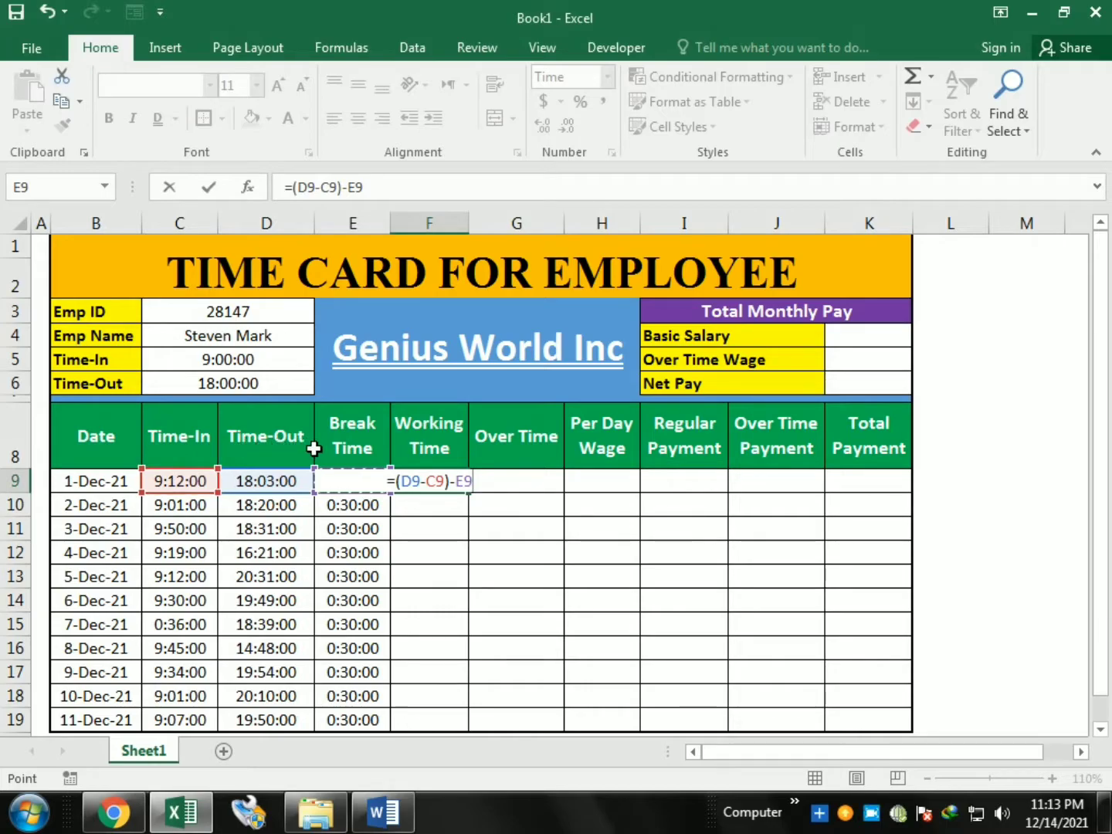
key("Return")
key("Up")
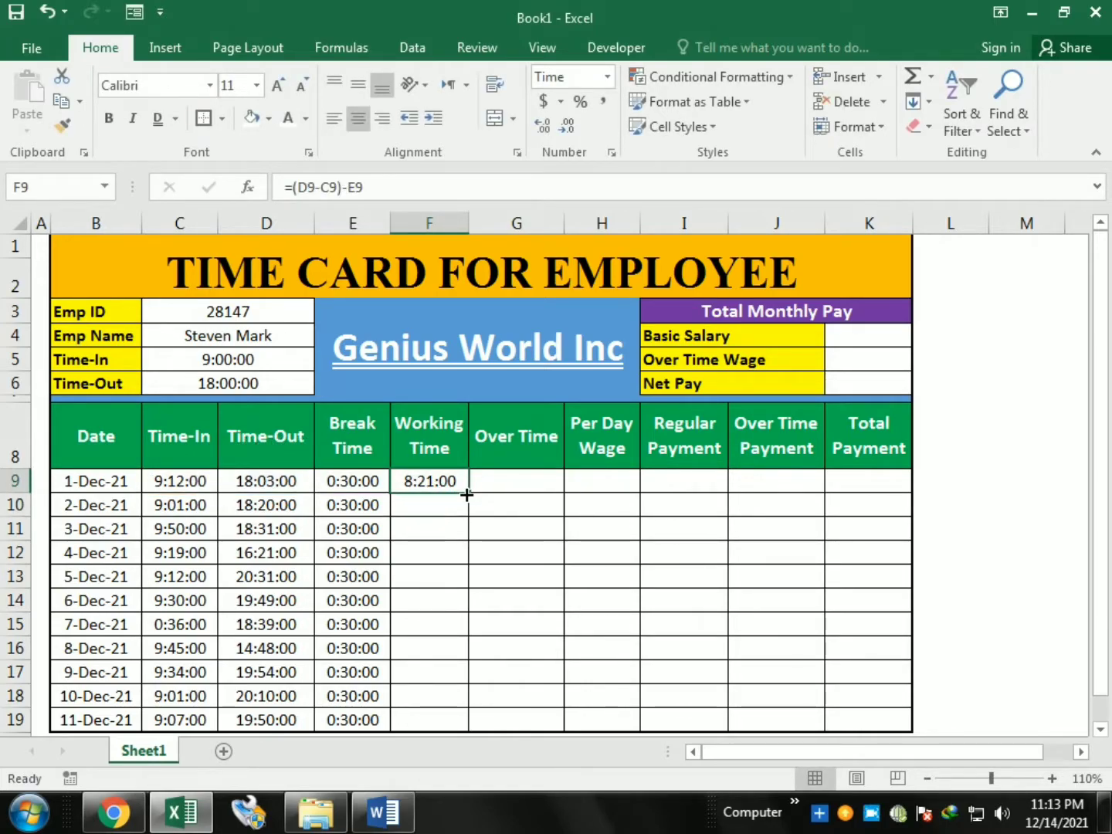
left_click_drag(468, 492, 461, 727)
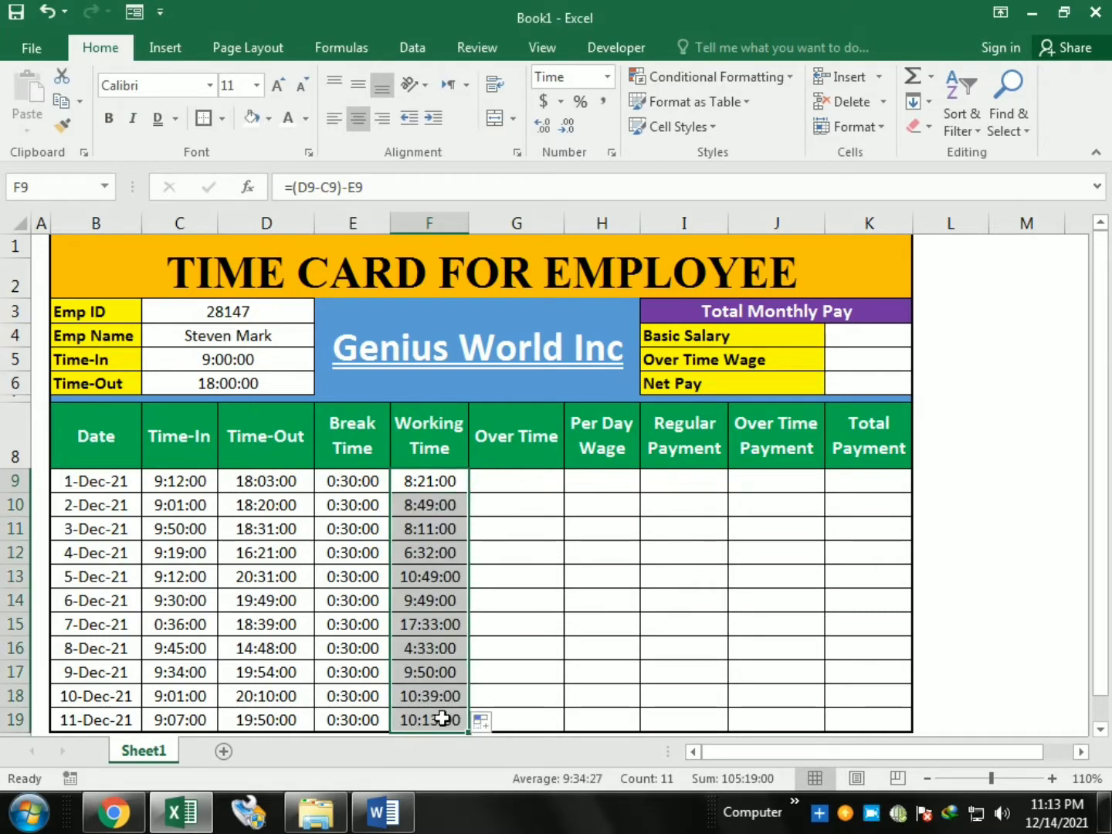
left_click(440, 485)
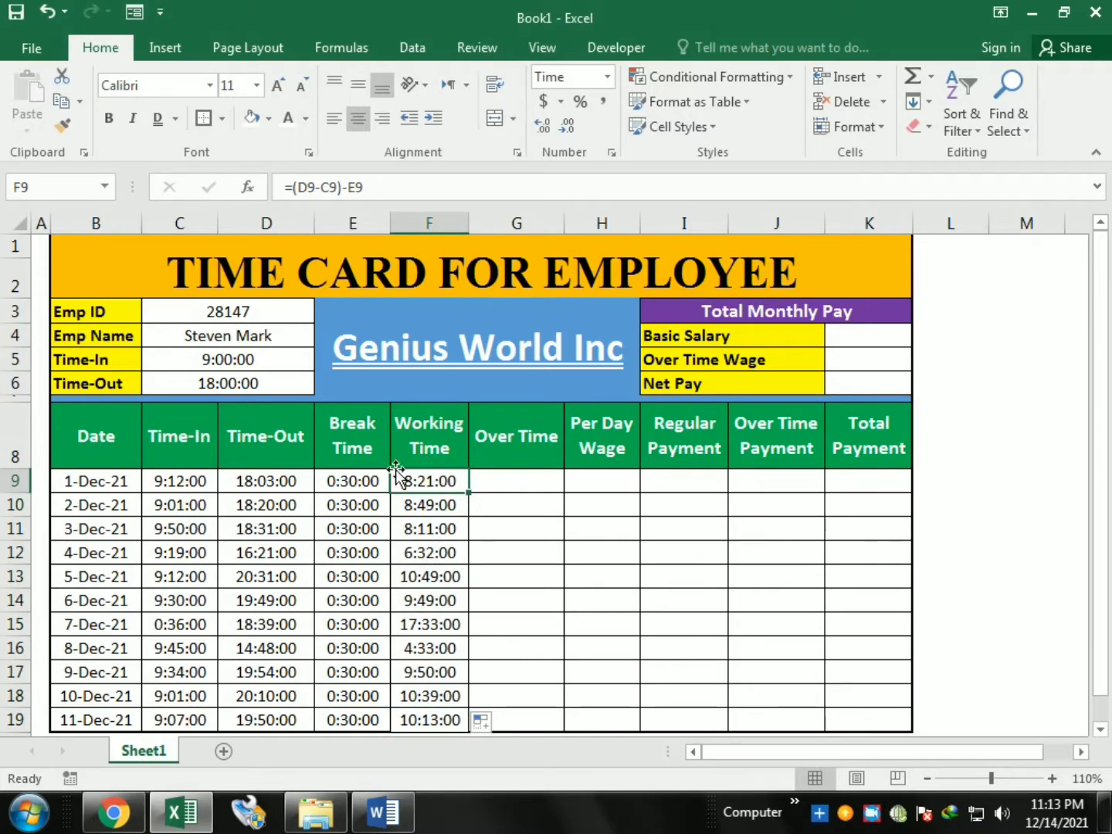
left_click(530, 481)
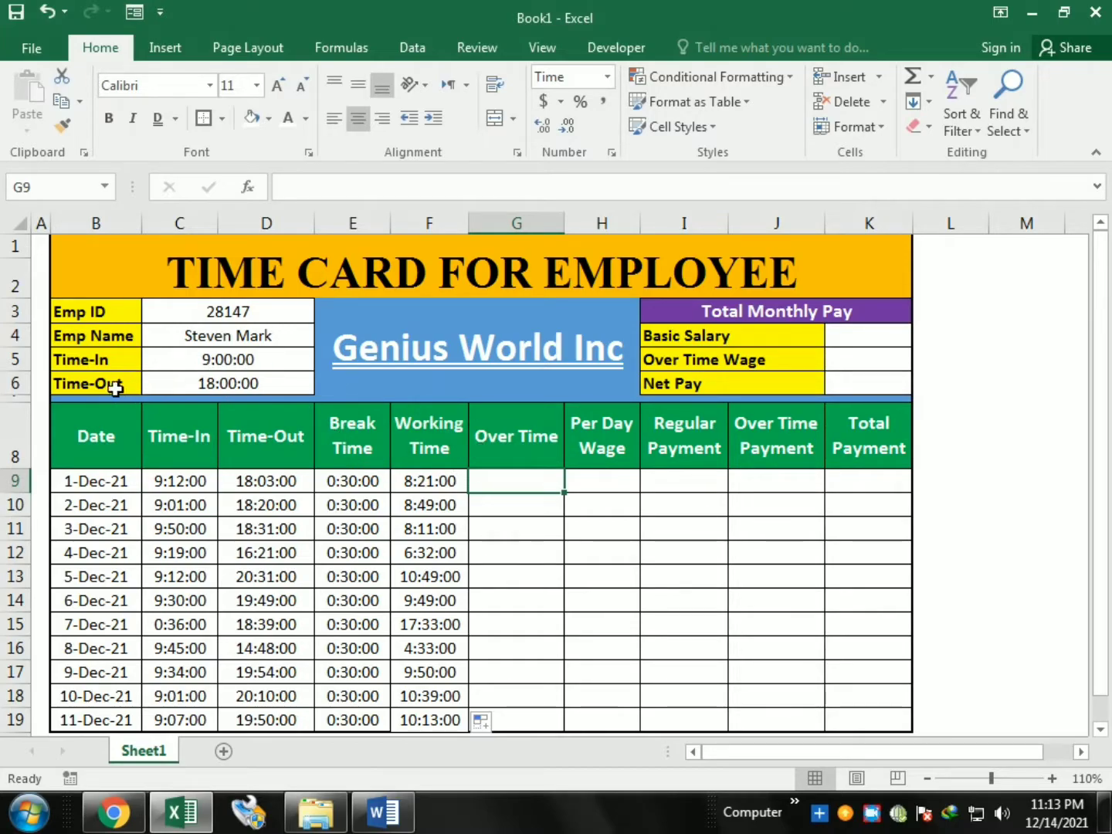
left_click(197, 388)
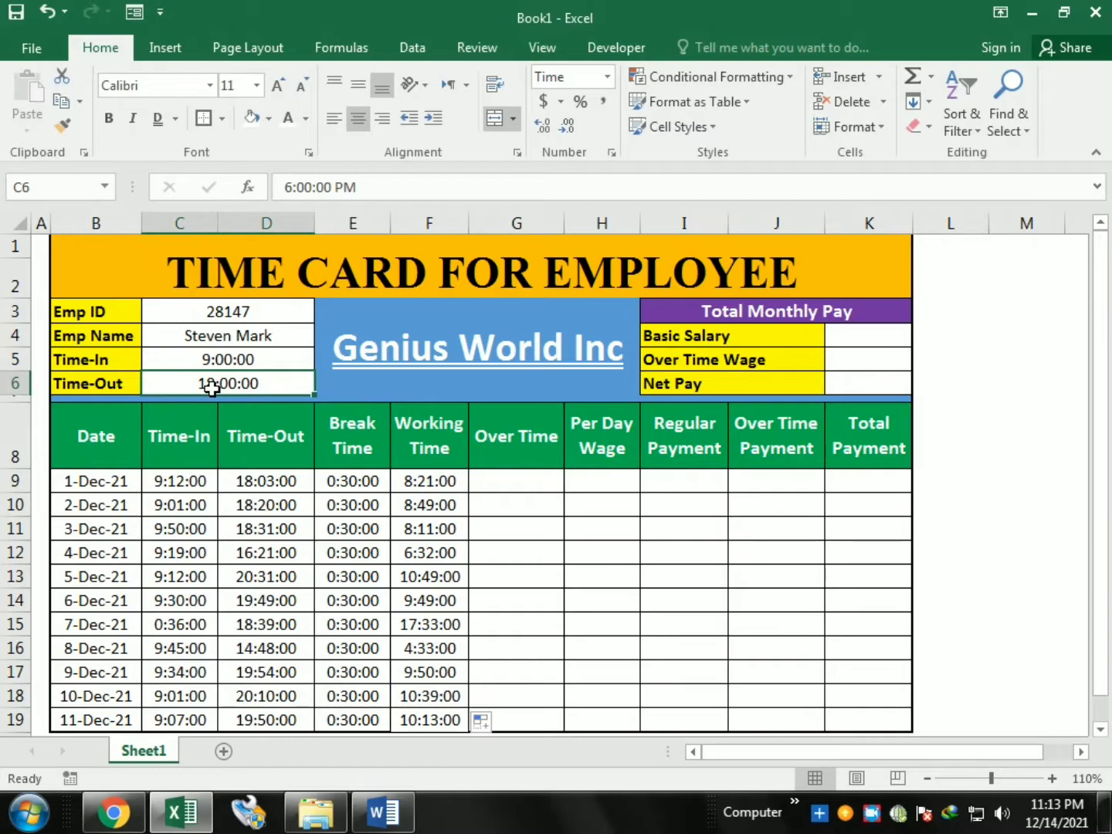
left_click(280, 485)
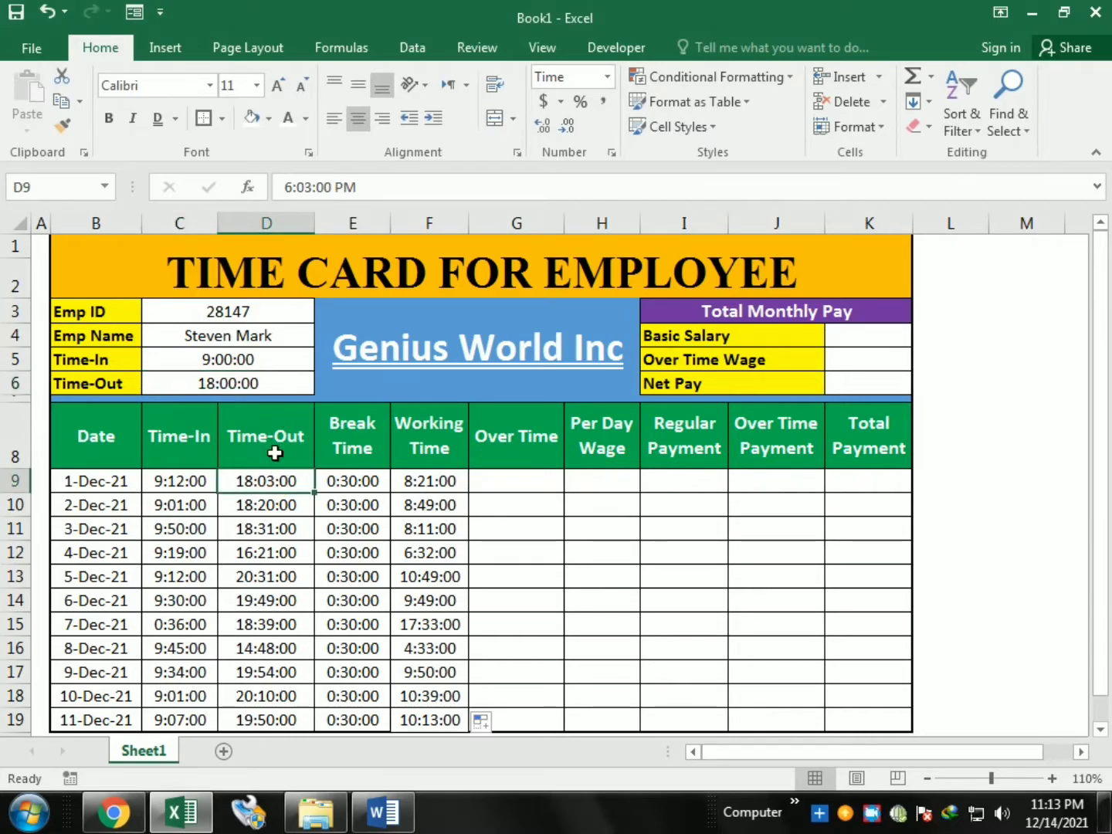
left_click(245, 382)
left_click(277, 483)
Start an IF formula in Over Time cell G9 with the condition F9-TIME(8,0,0)<0 and 0 as the true value.
left_click(504, 478)
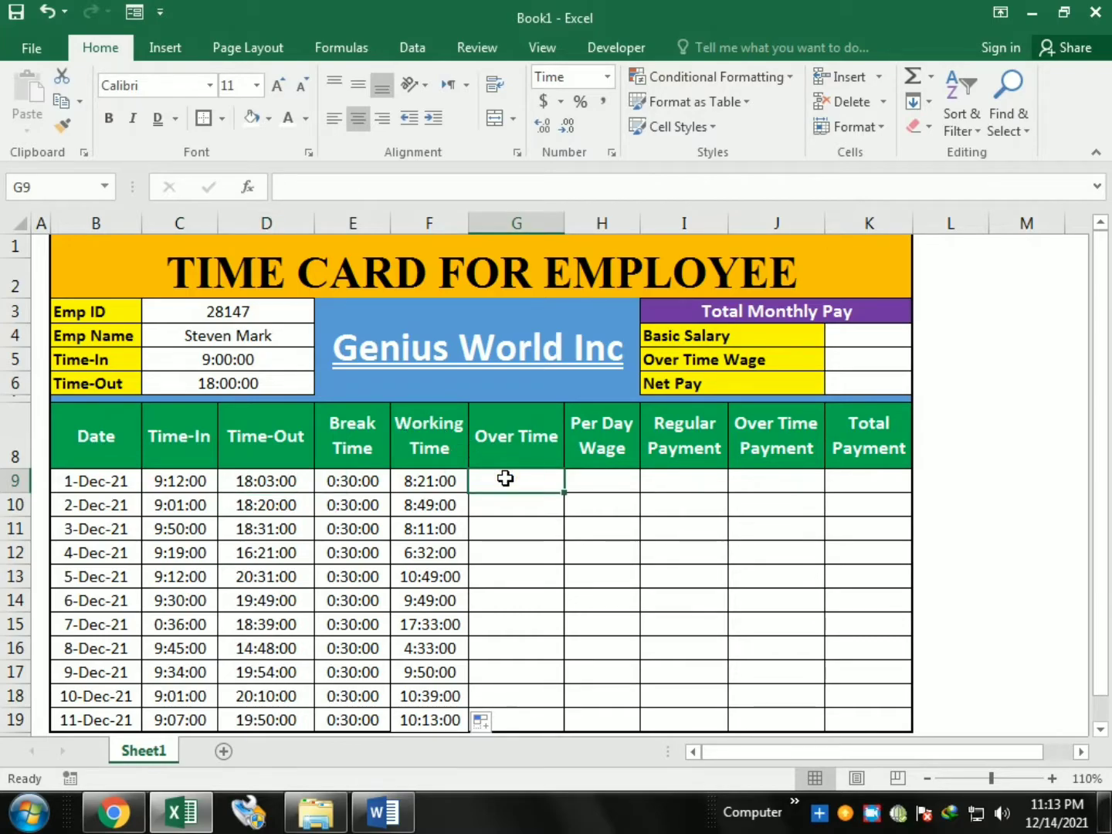
type("=")
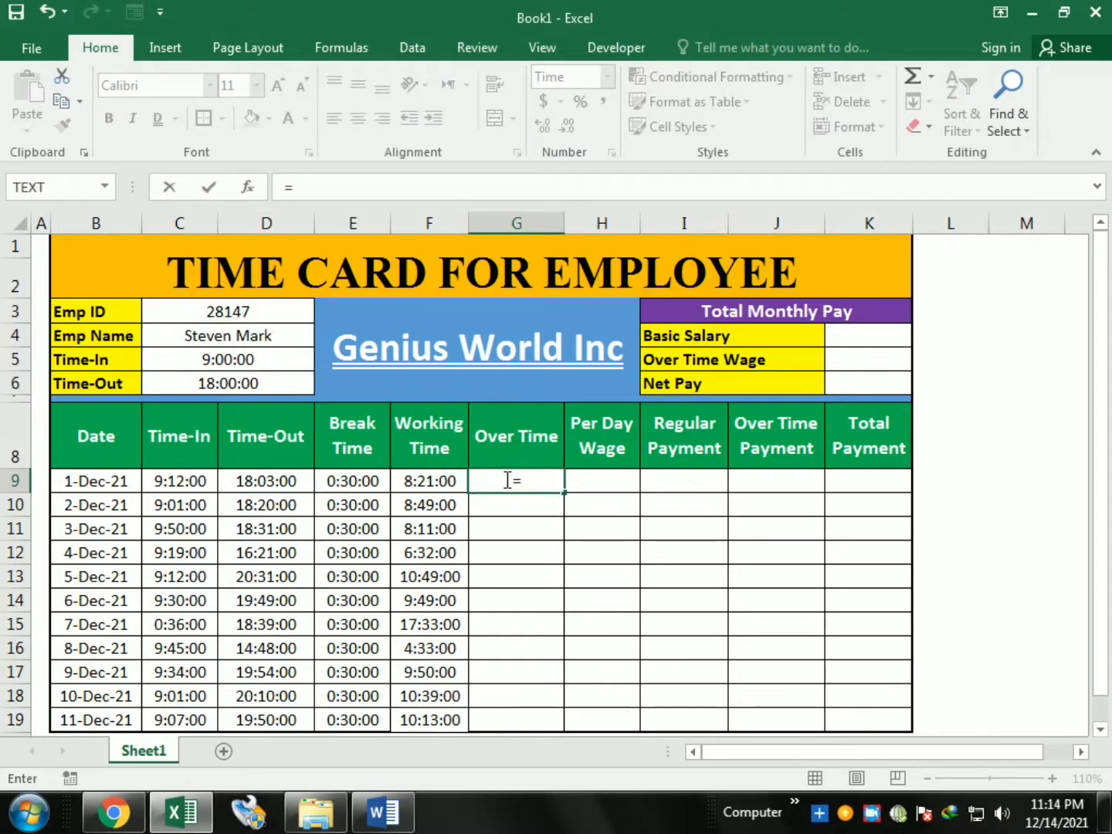
type("IF")
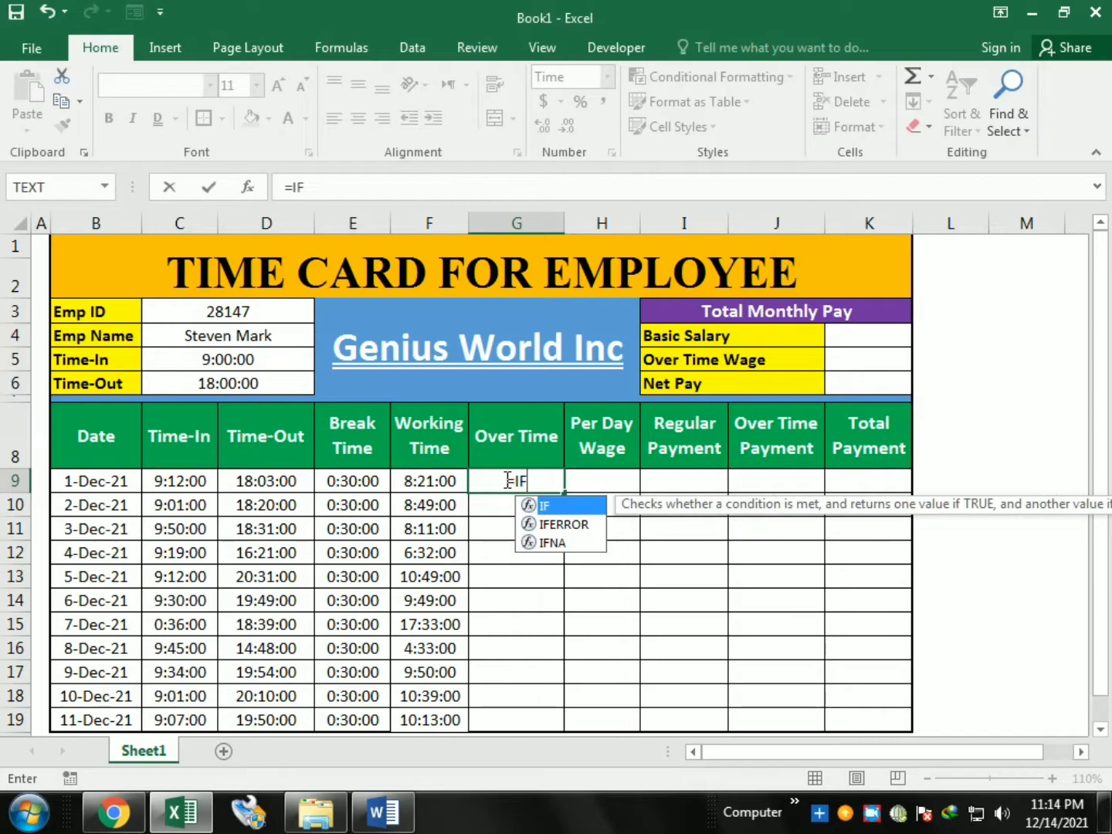
type("(")
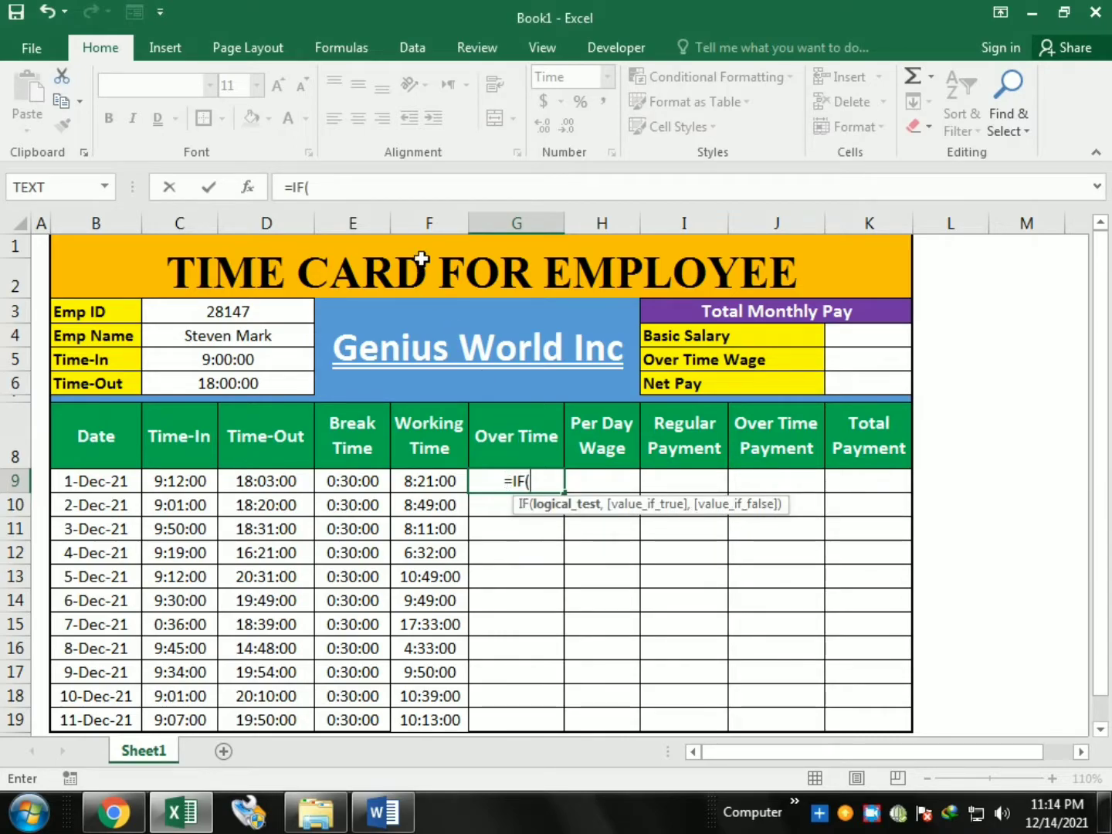
left_click(401, 480)
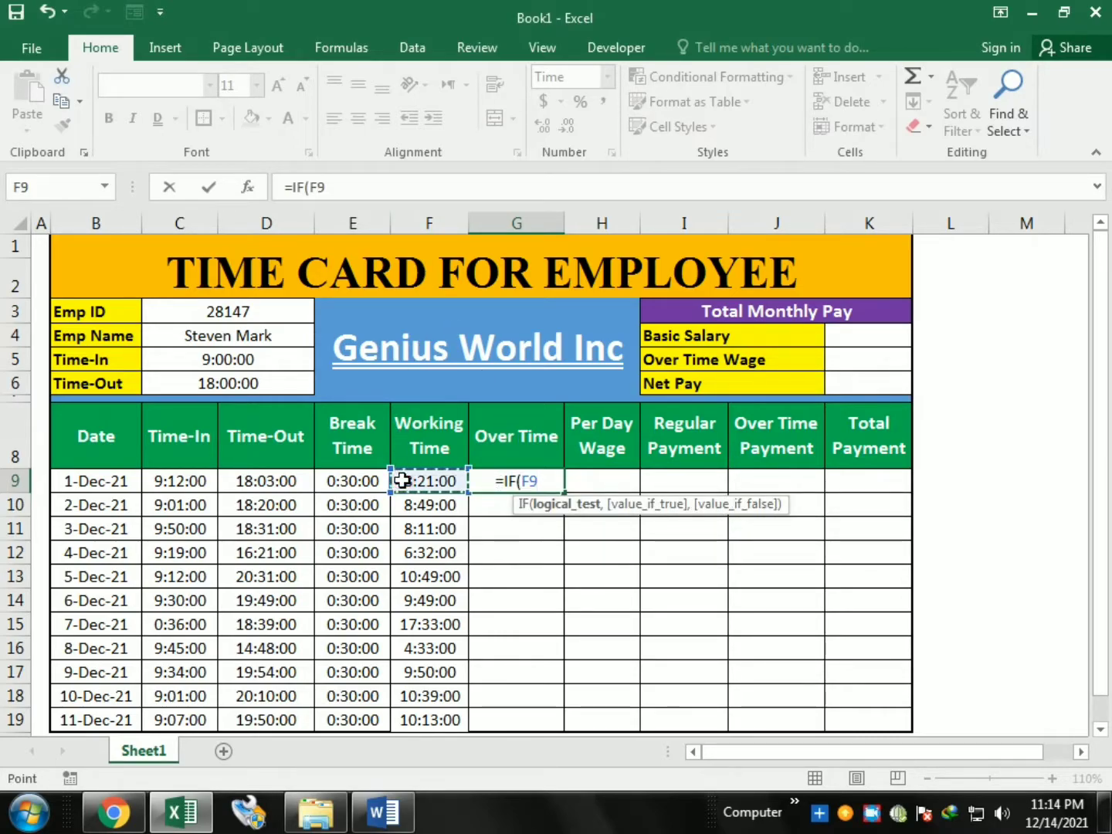
type("-")
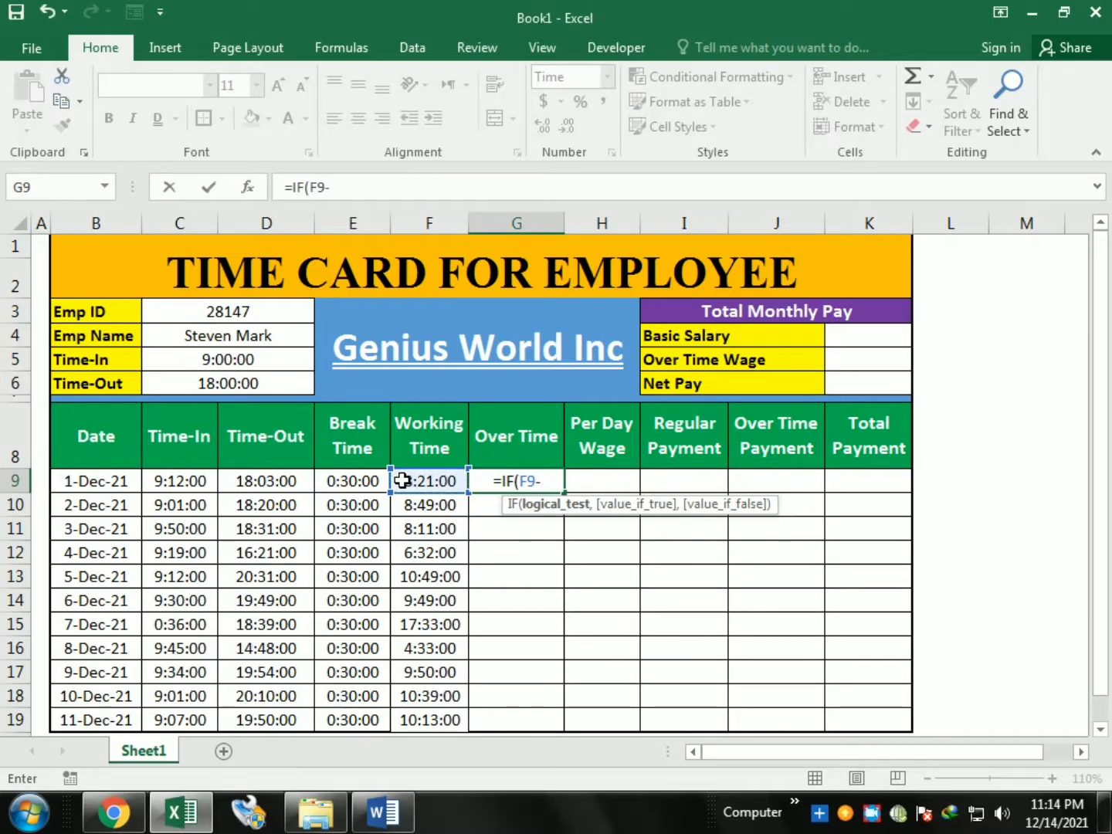
type("TIME(")
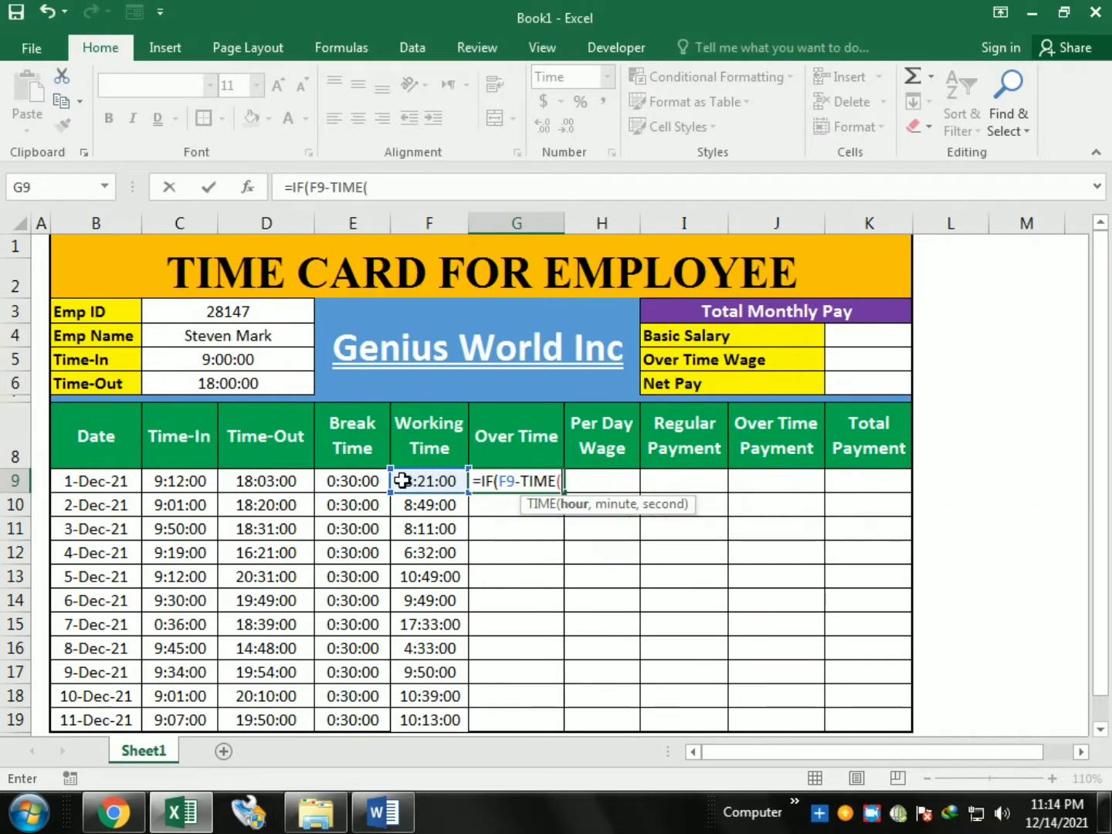
type("8,0,0")
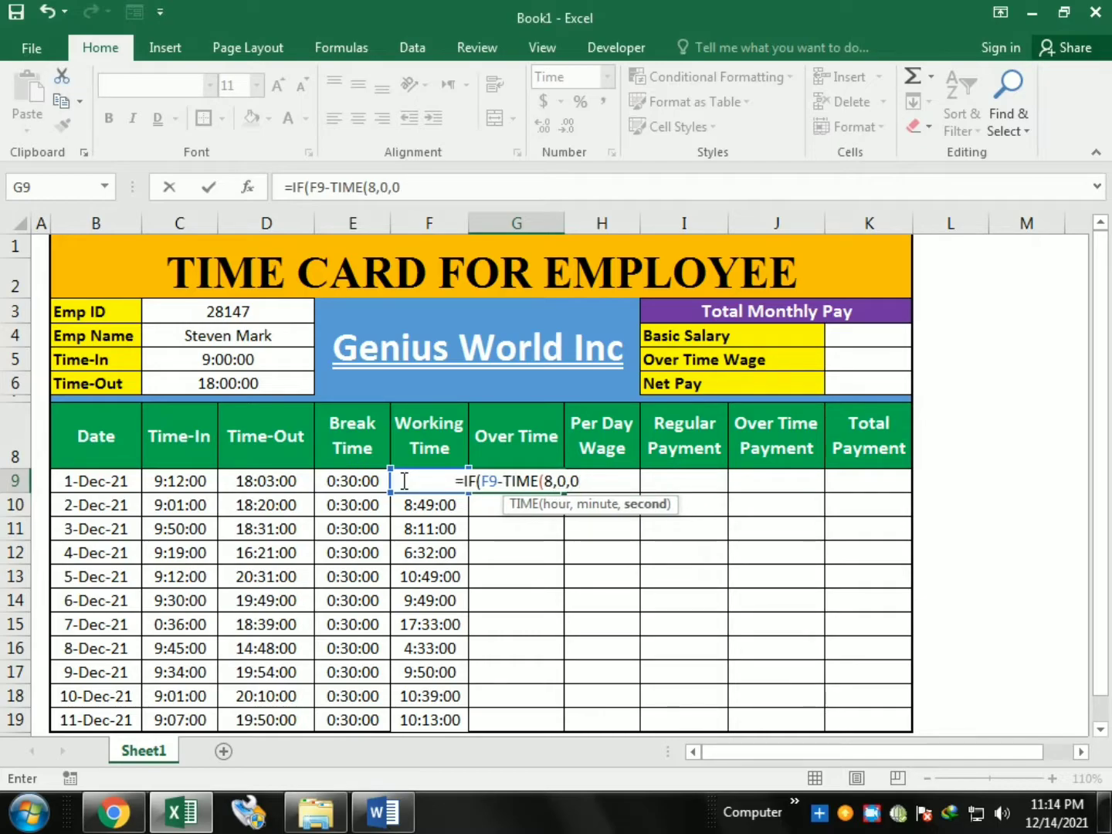
type(")")
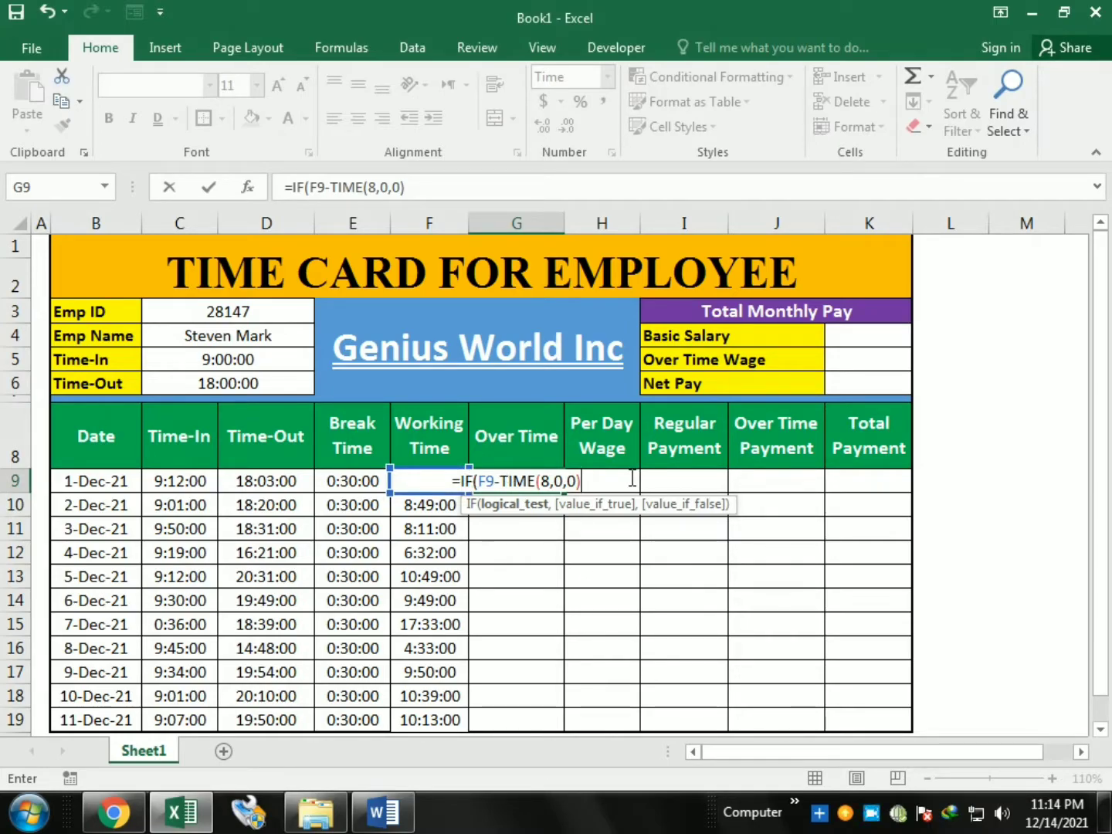
type("<")
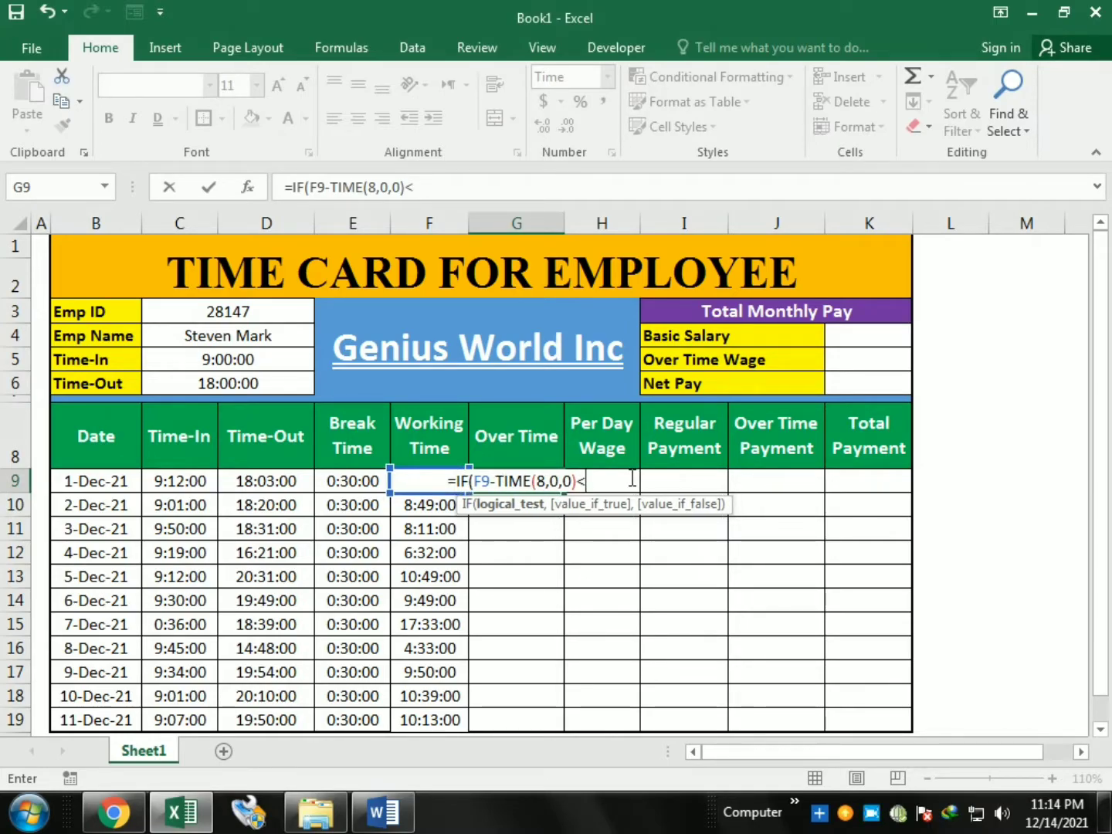
type("0,0")
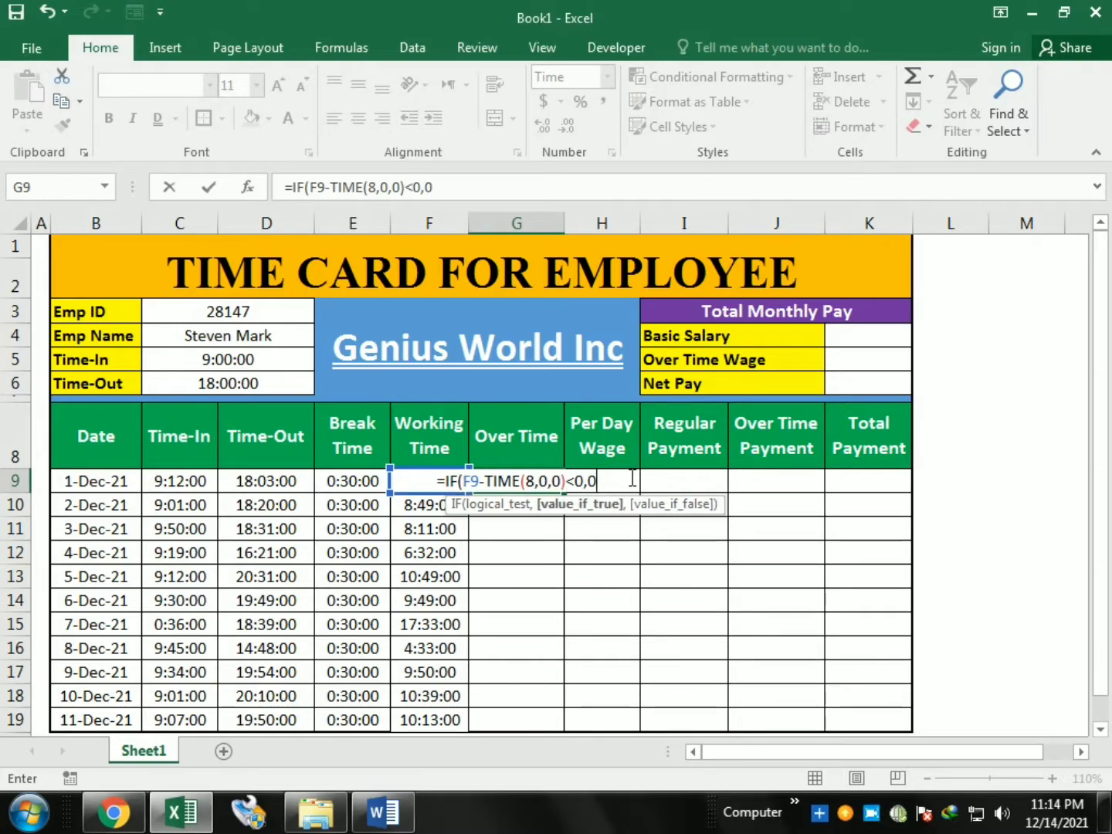
Complete the IF formula in G9 with F9-TIME(8,0,0) as the false value.
type(",")
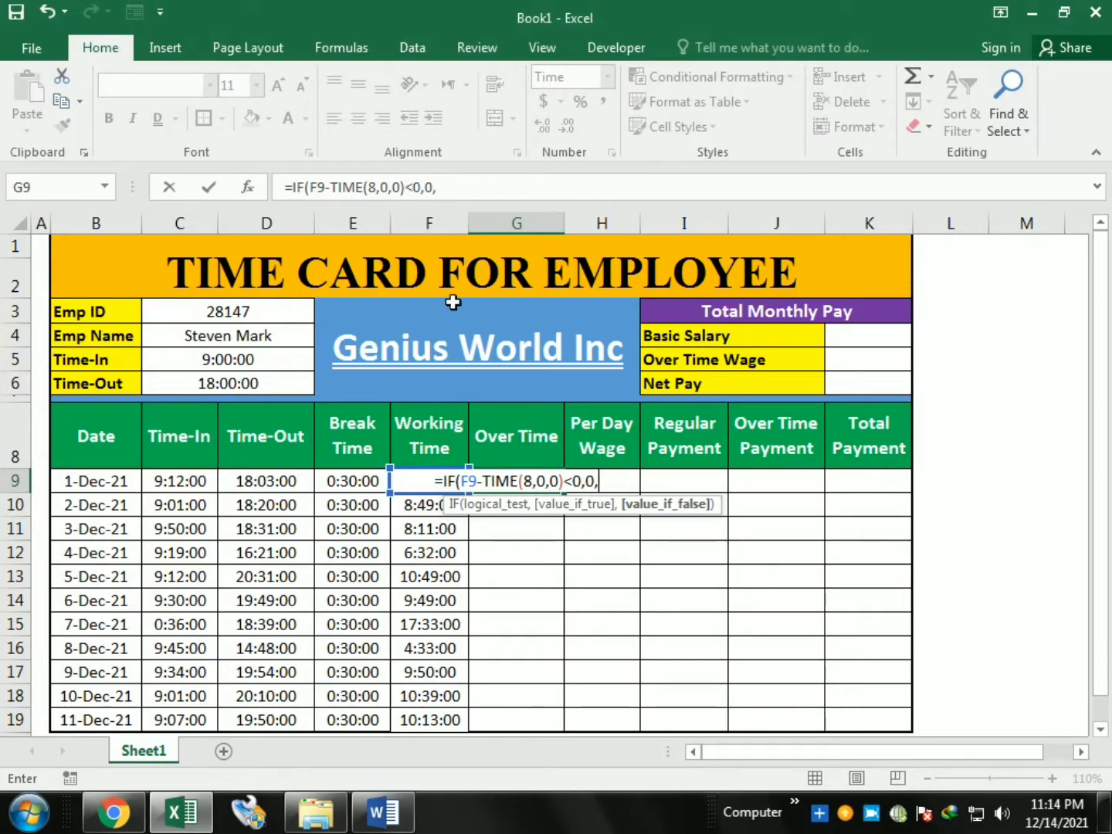
type("F")
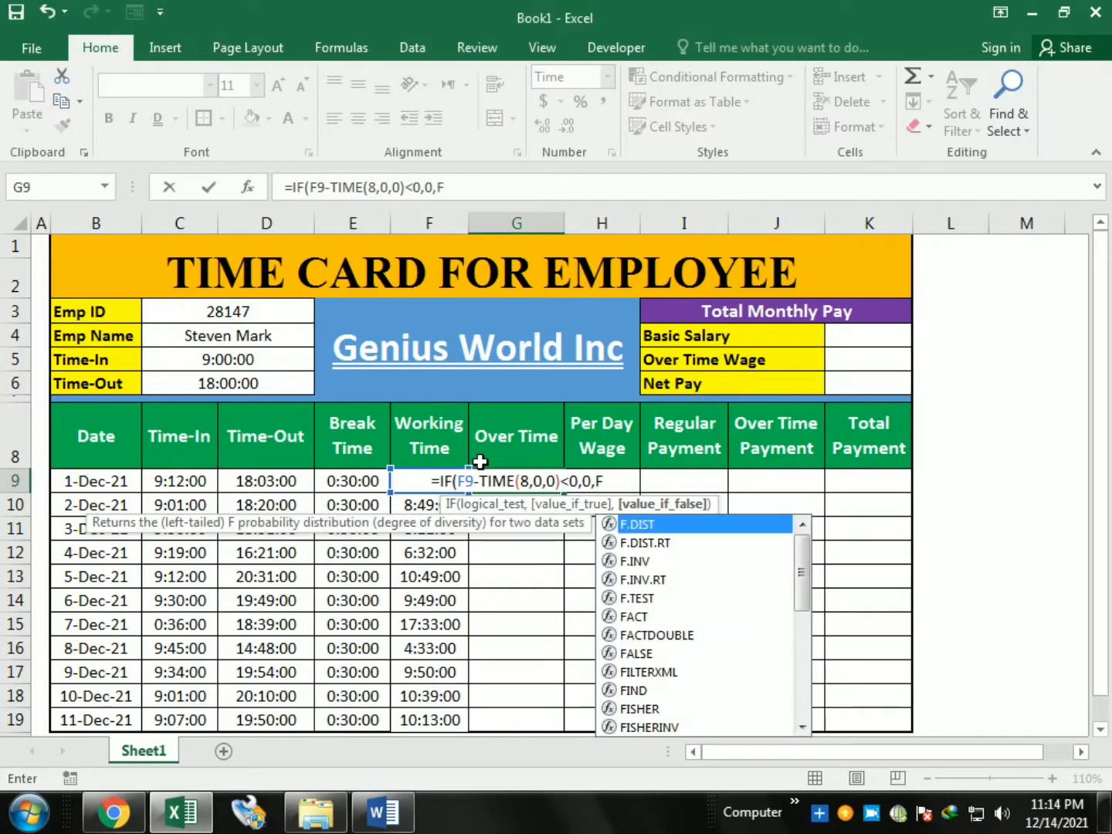
type("9")
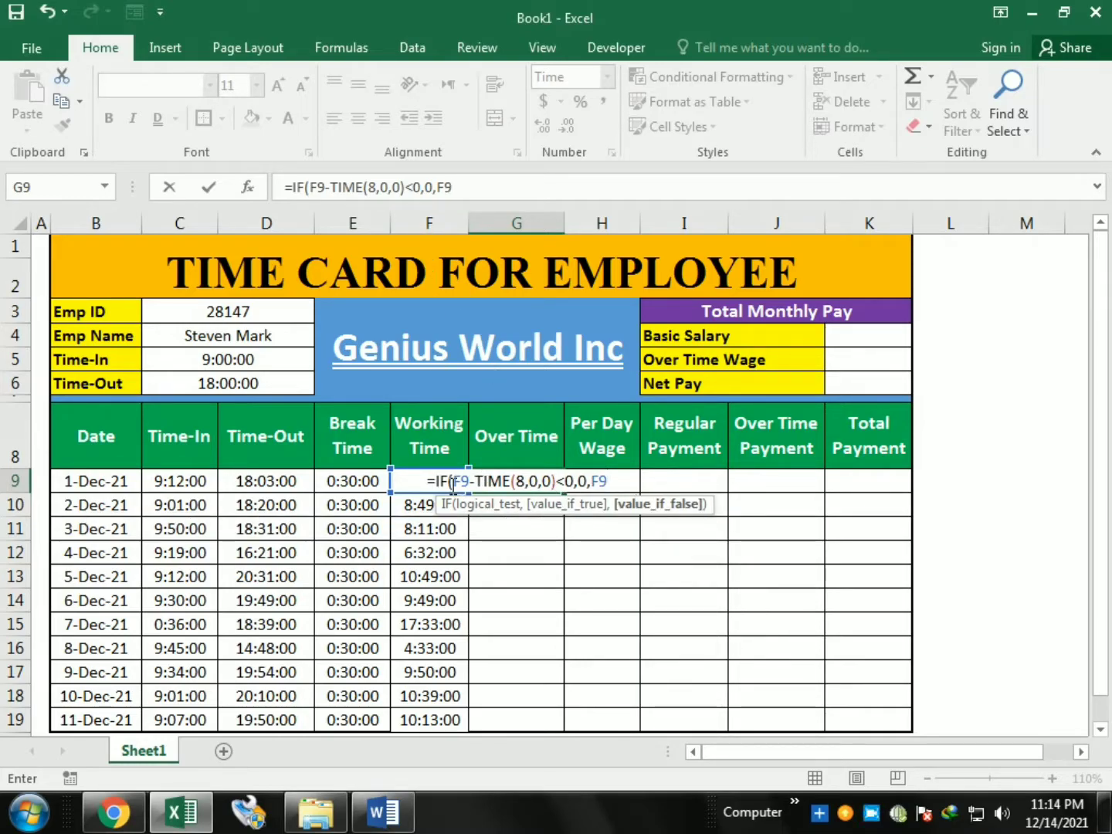
type("-TIME")
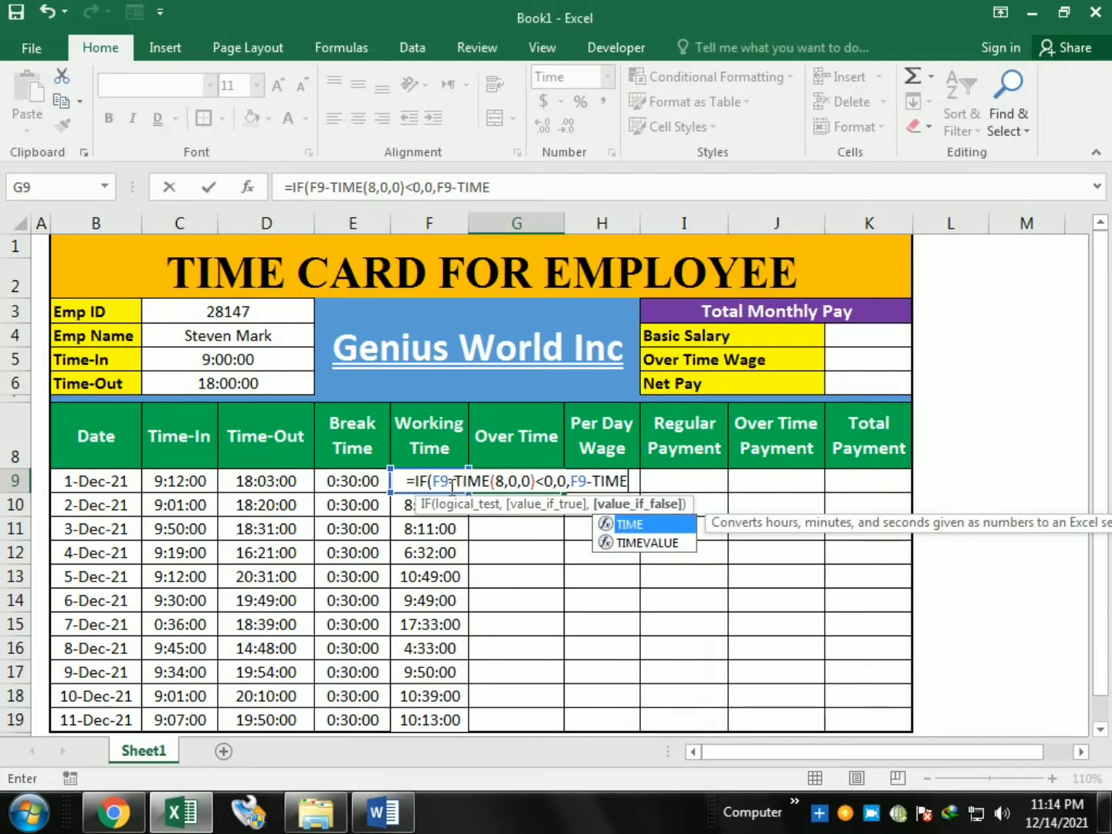
type("(8,0,0")
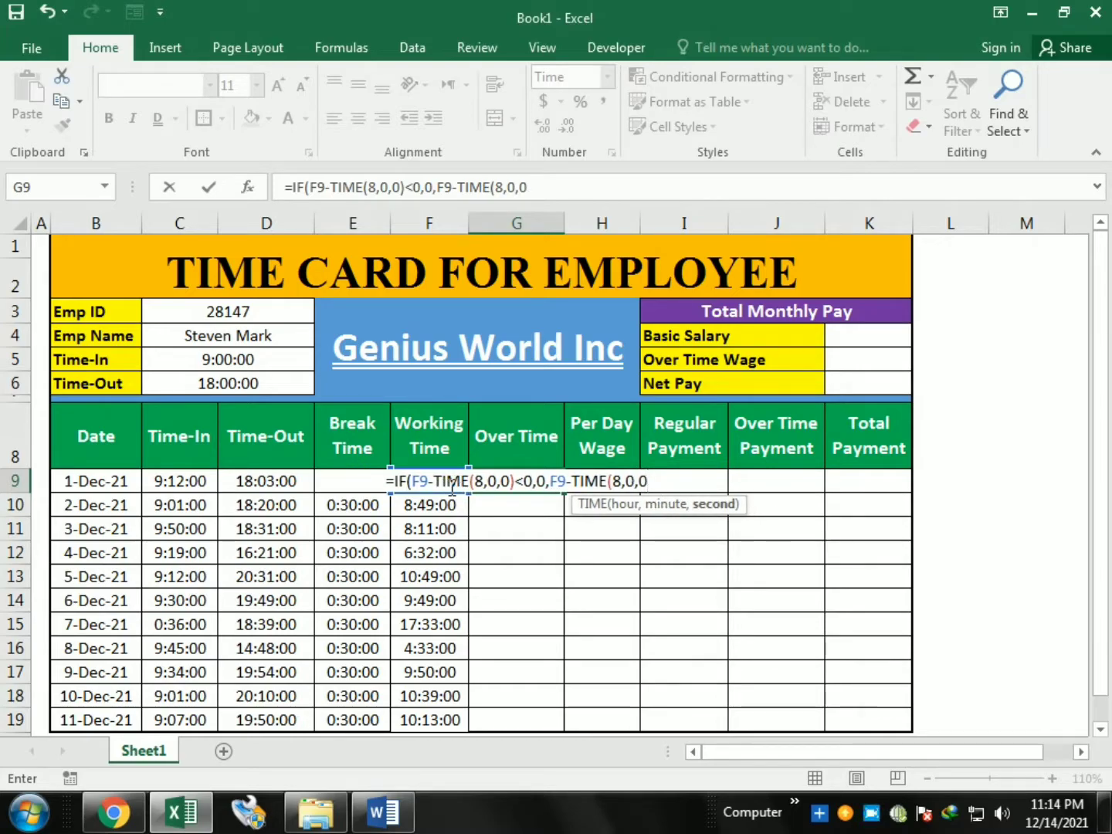
type("))")
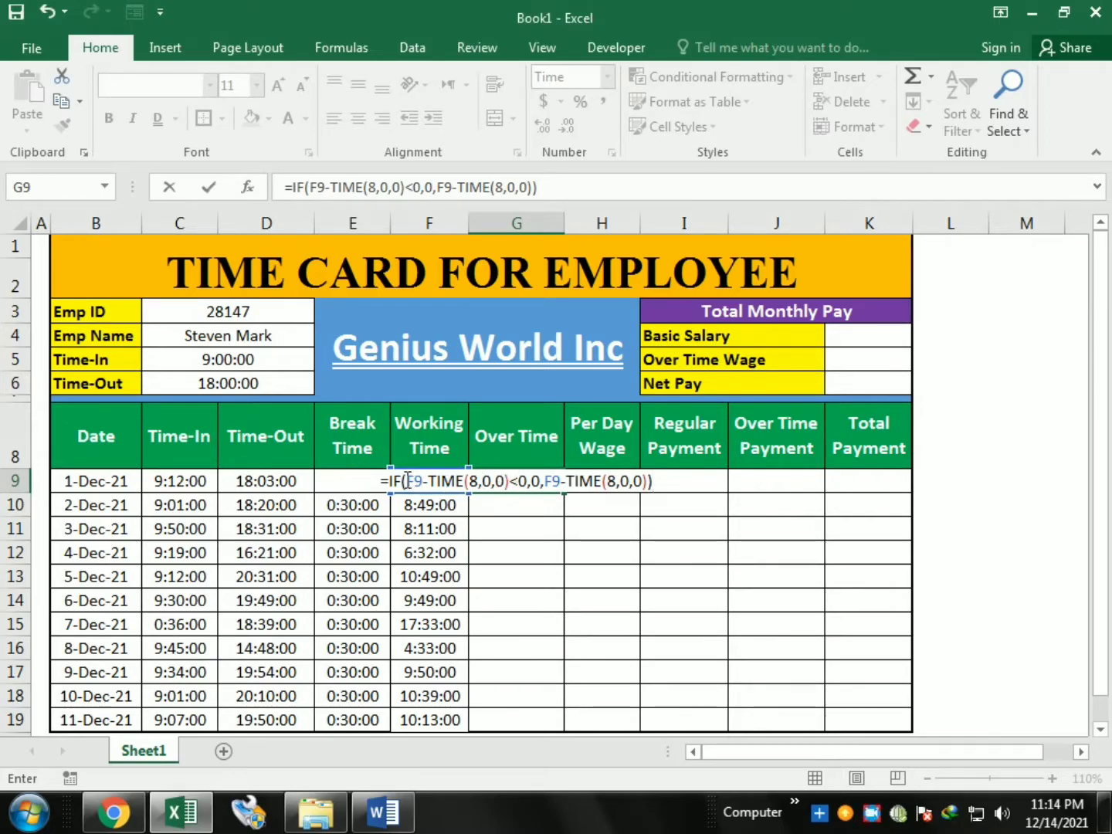
left_click_drag(509, 481, 539, 481)
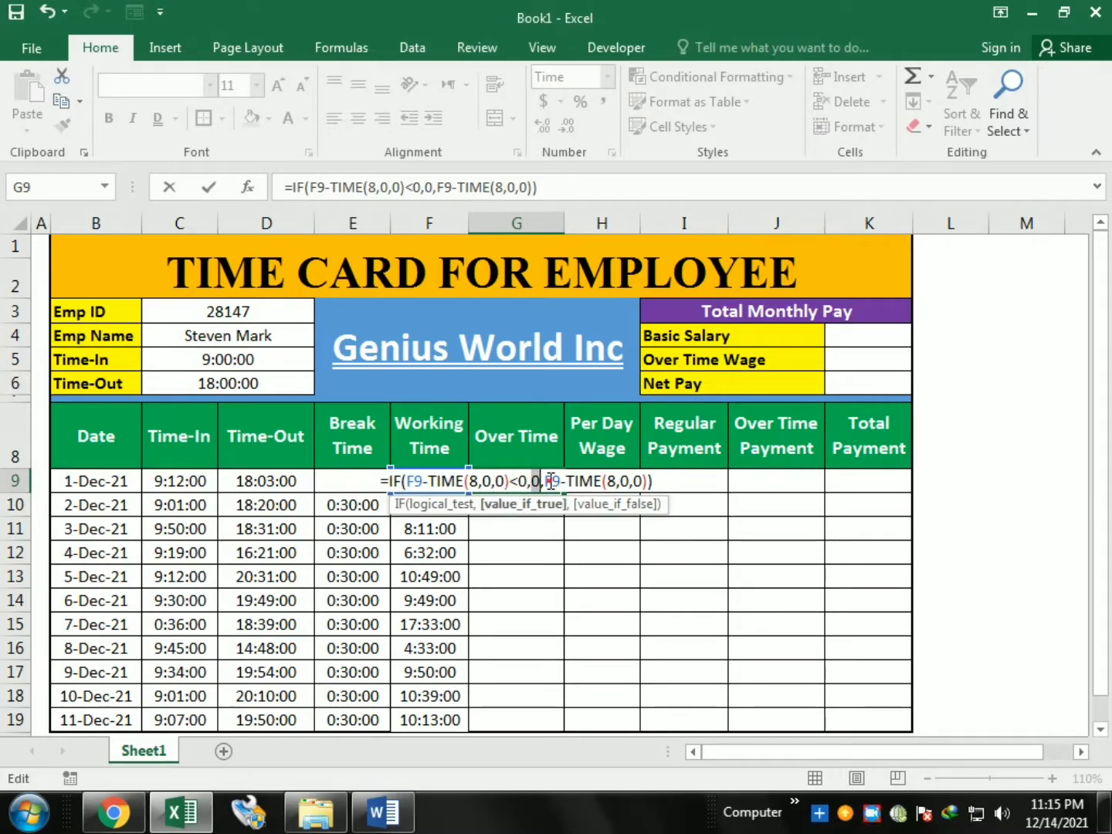
left_click(550, 480)
left_click_drag(574, 481, 650, 480)
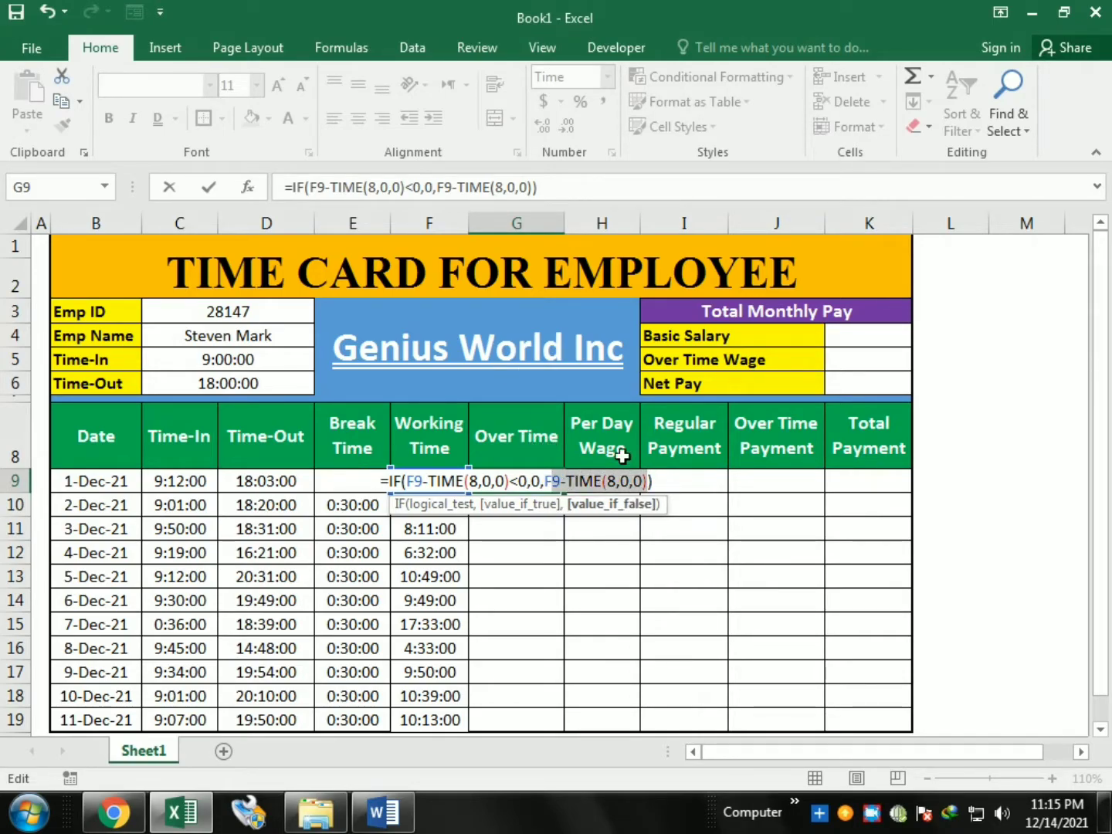
left_click(596, 185)
key("Return")
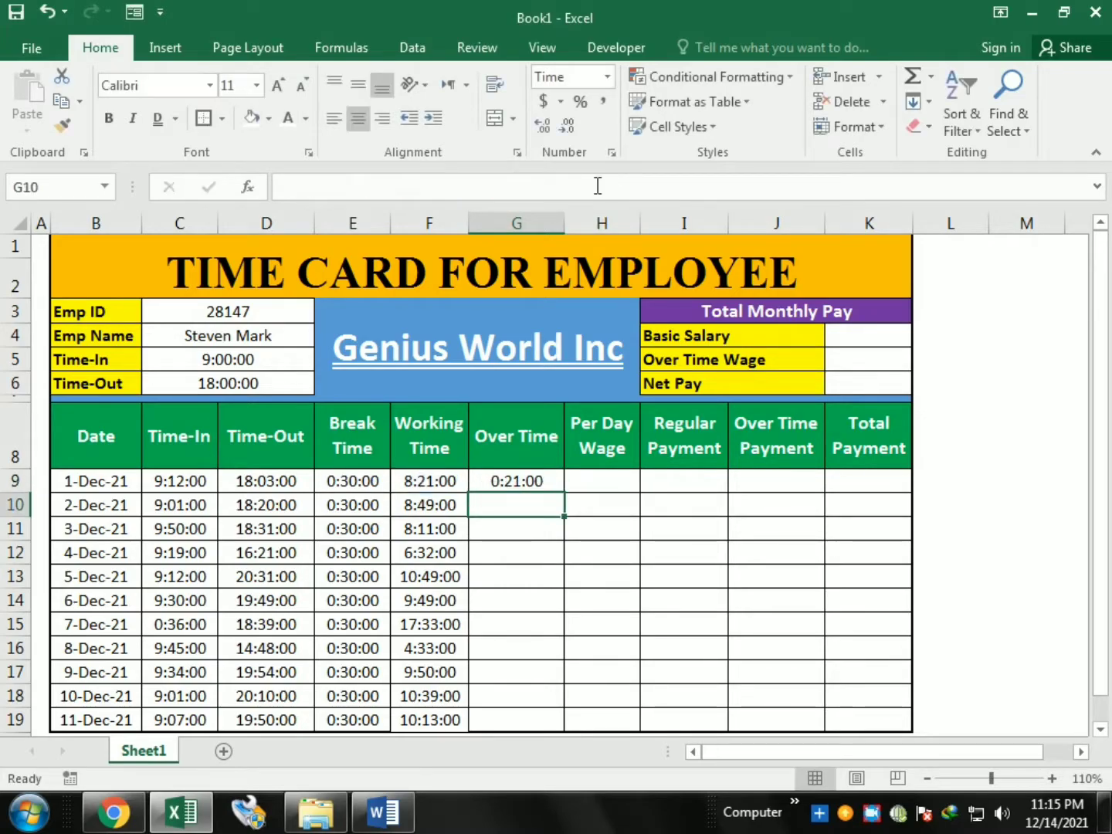
Fill the Over Time formula from G9 down to G19.
key("Up")
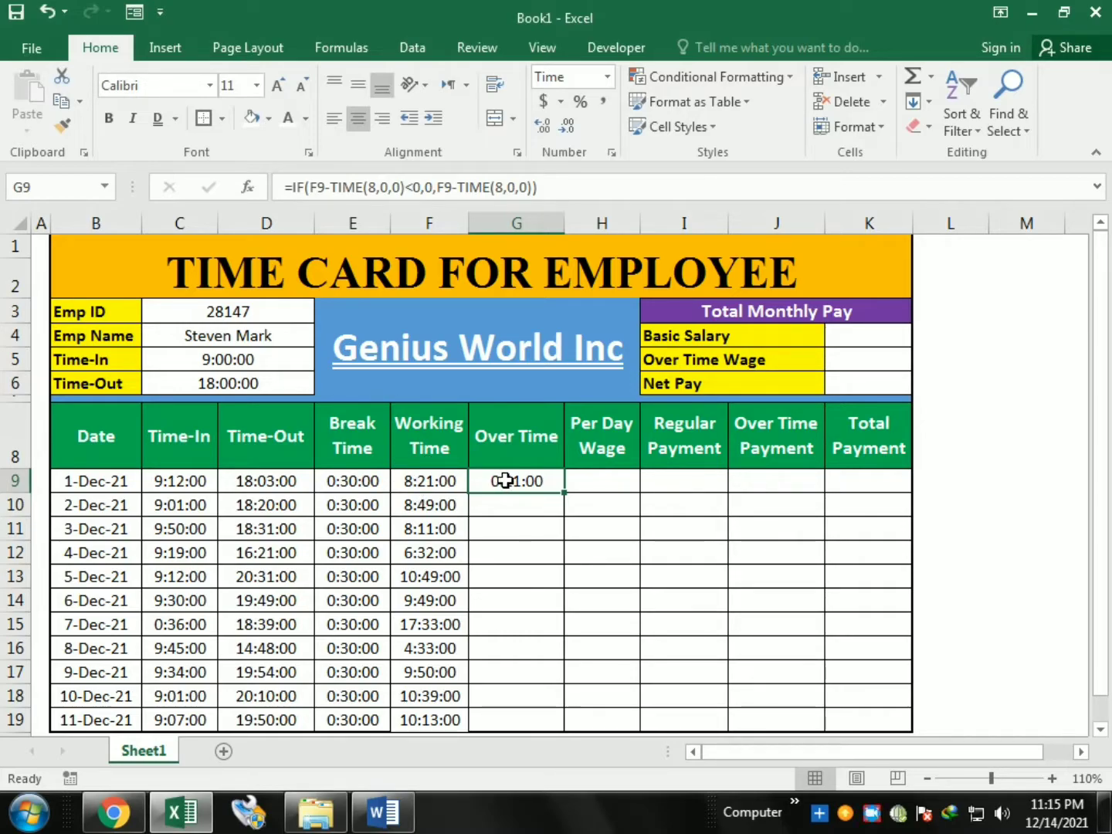
left_click_drag(566, 495, 563, 724)
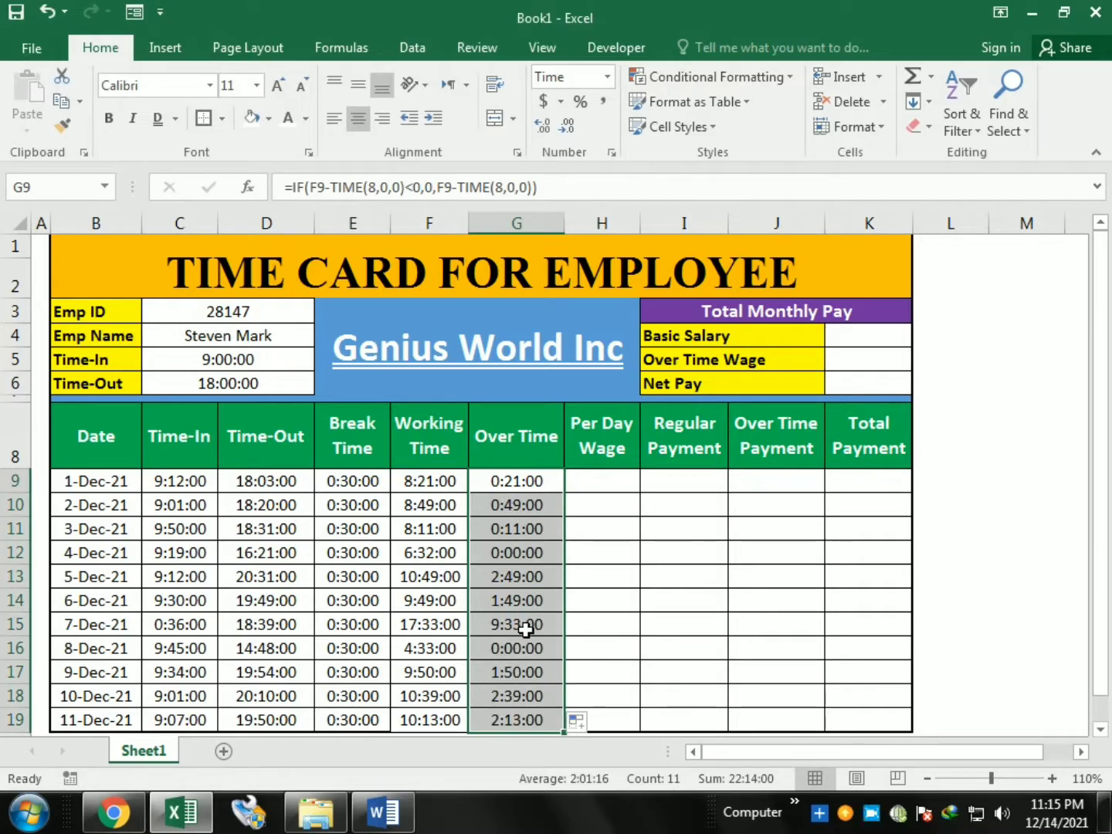
Enter a Per Day Wage of 900 in H9 and copy it down to H19.
left_click(590, 483)
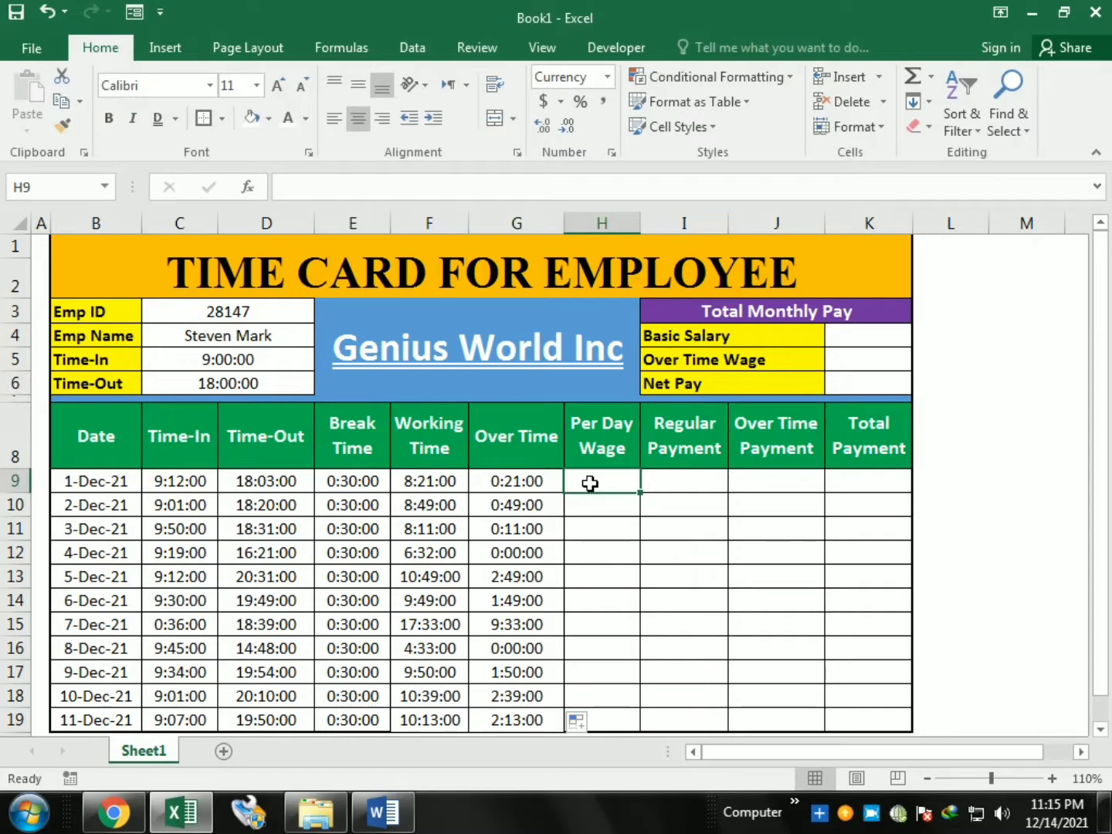
type("9")
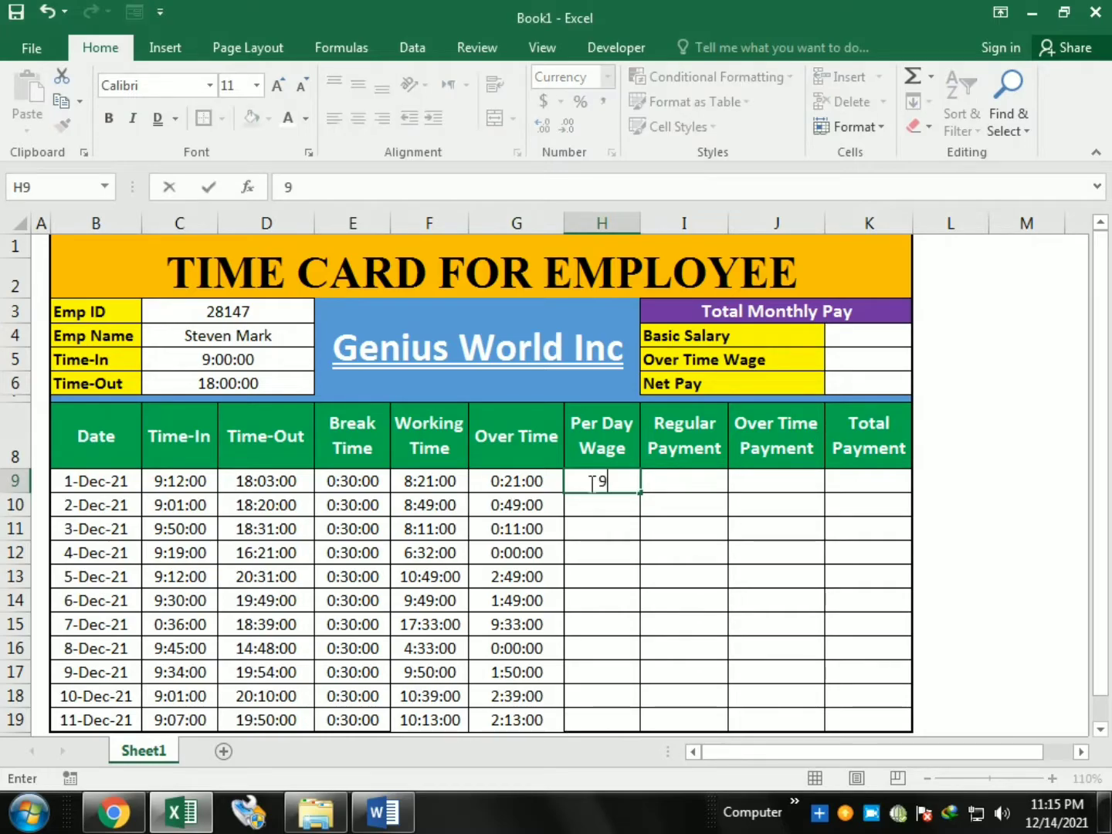
type("00")
key("Return")
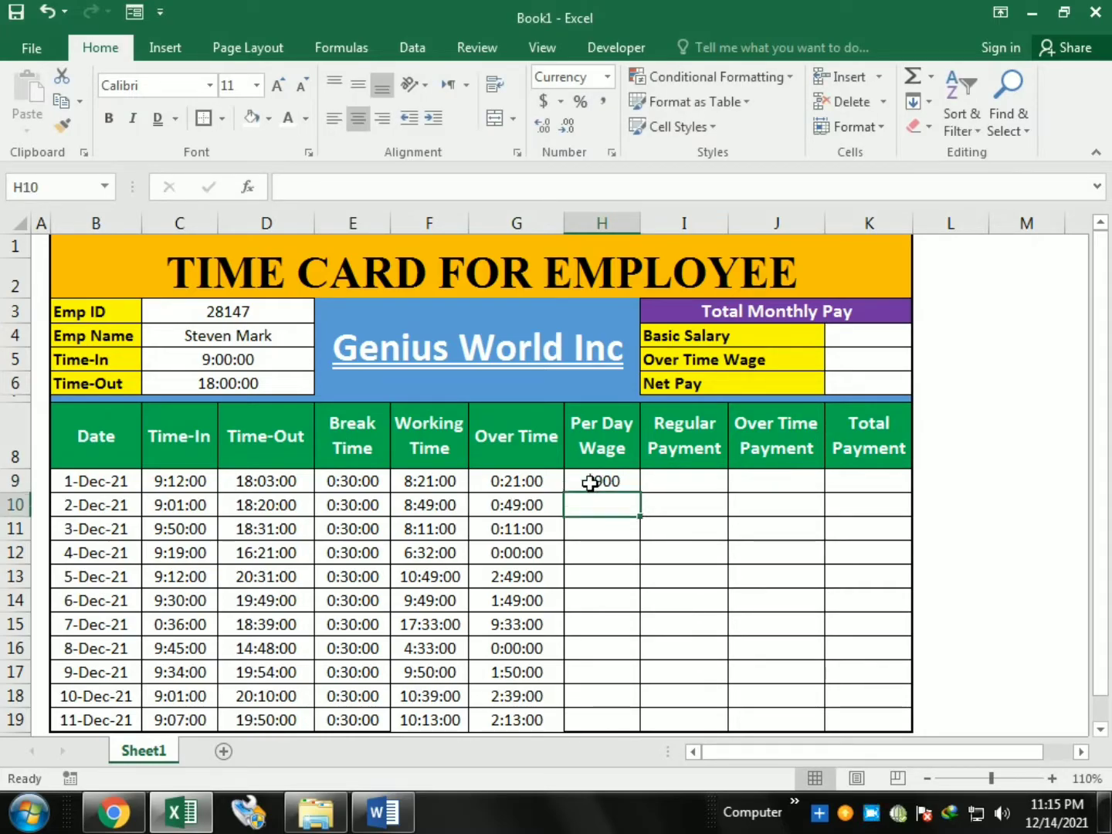
left_click(606, 483)
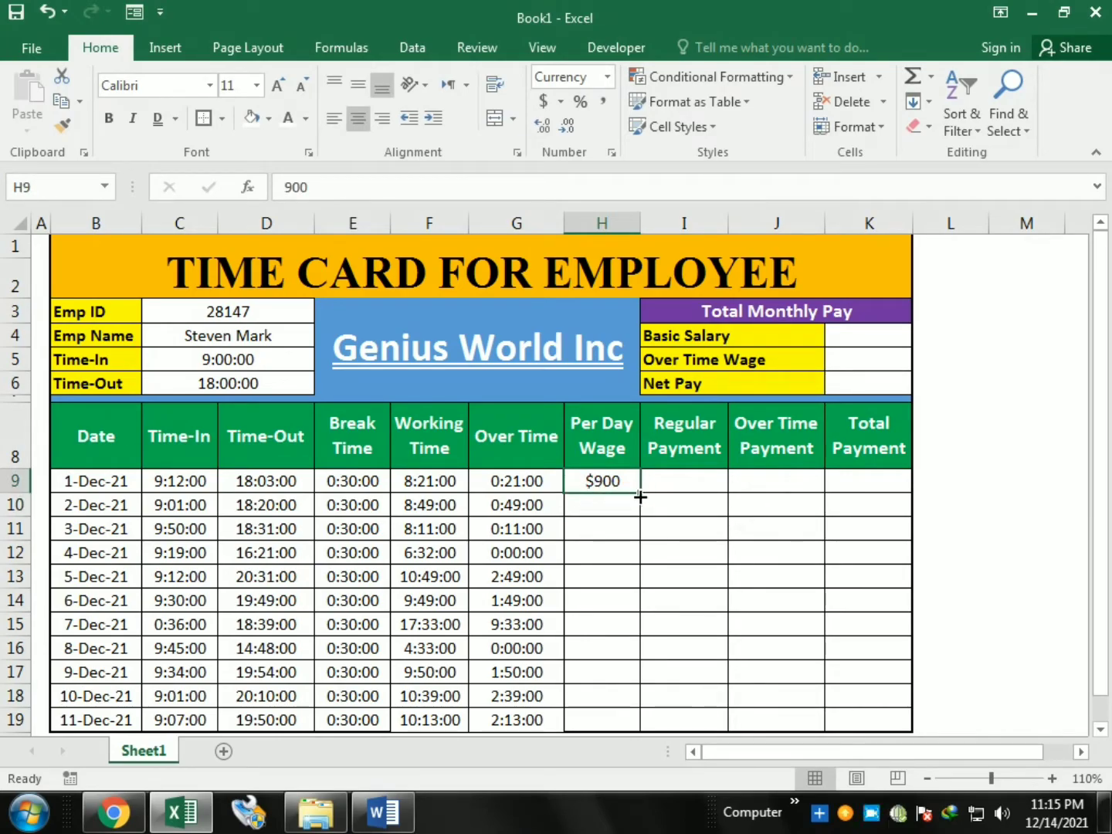
left_click_drag(641, 497, 610, 606)
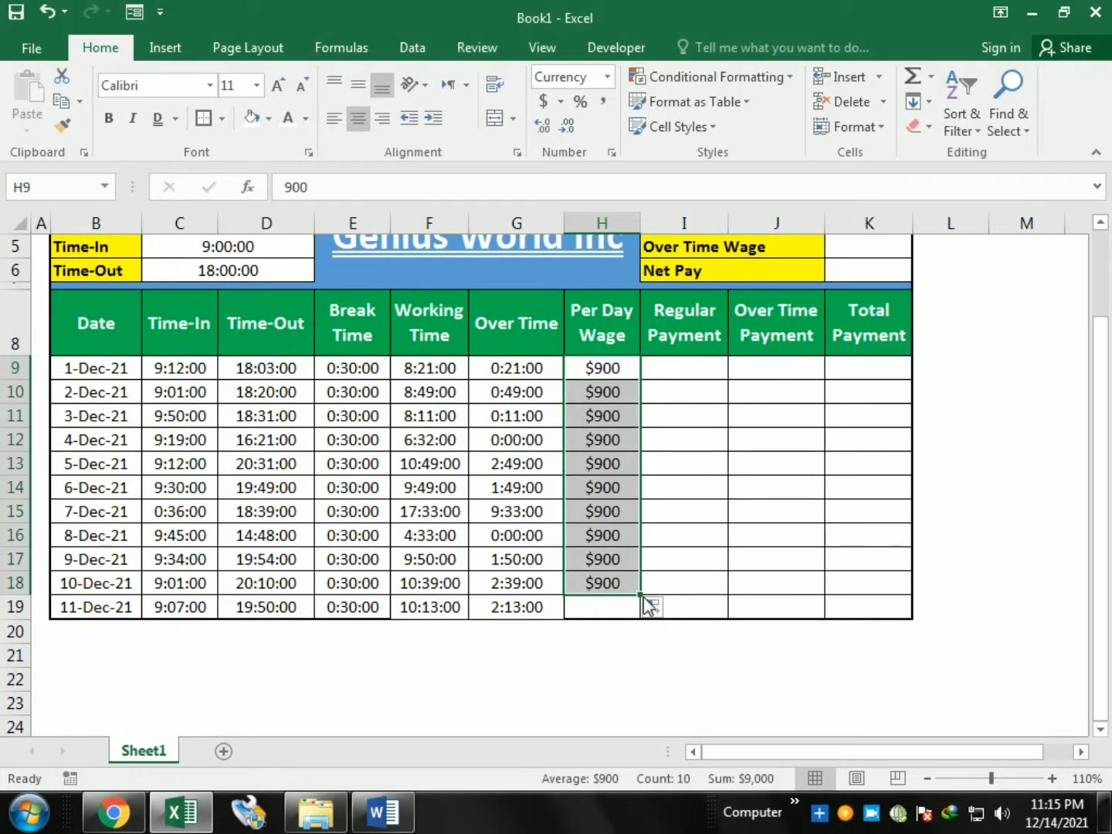
left_click_drag(639, 594, 639, 617)
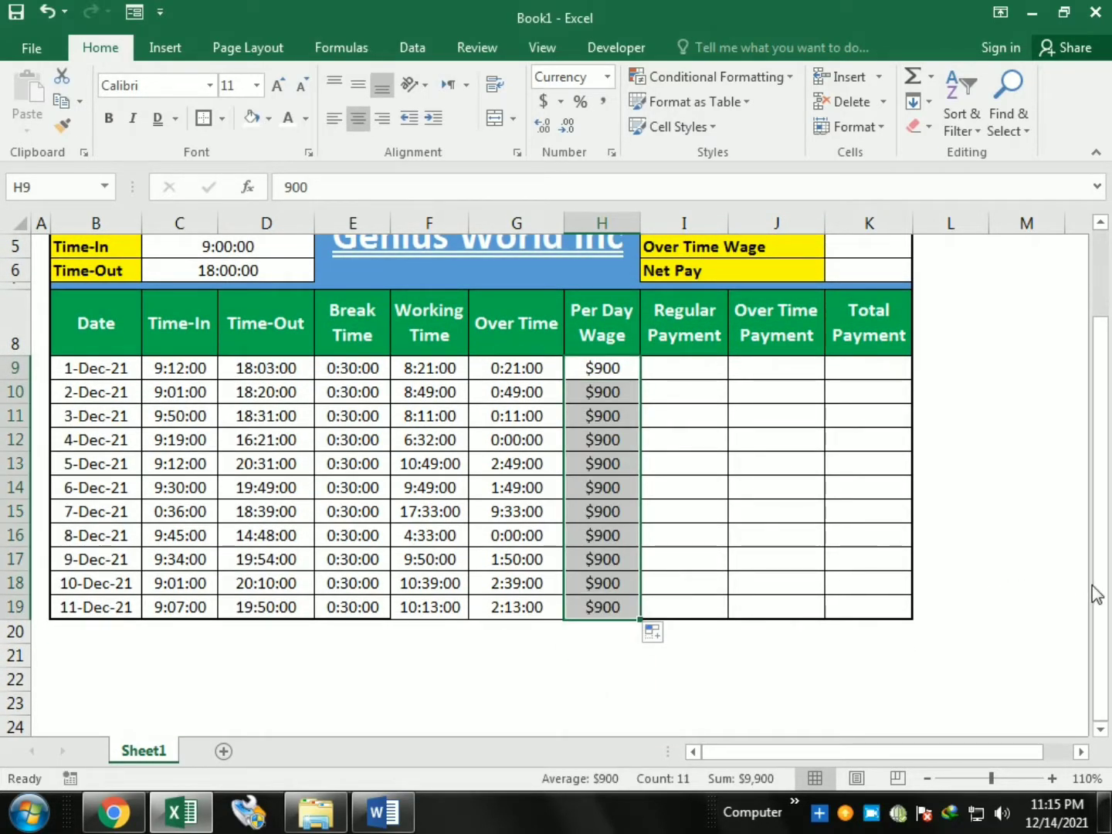
left_click_drag(1103, 594, 1100, 525)
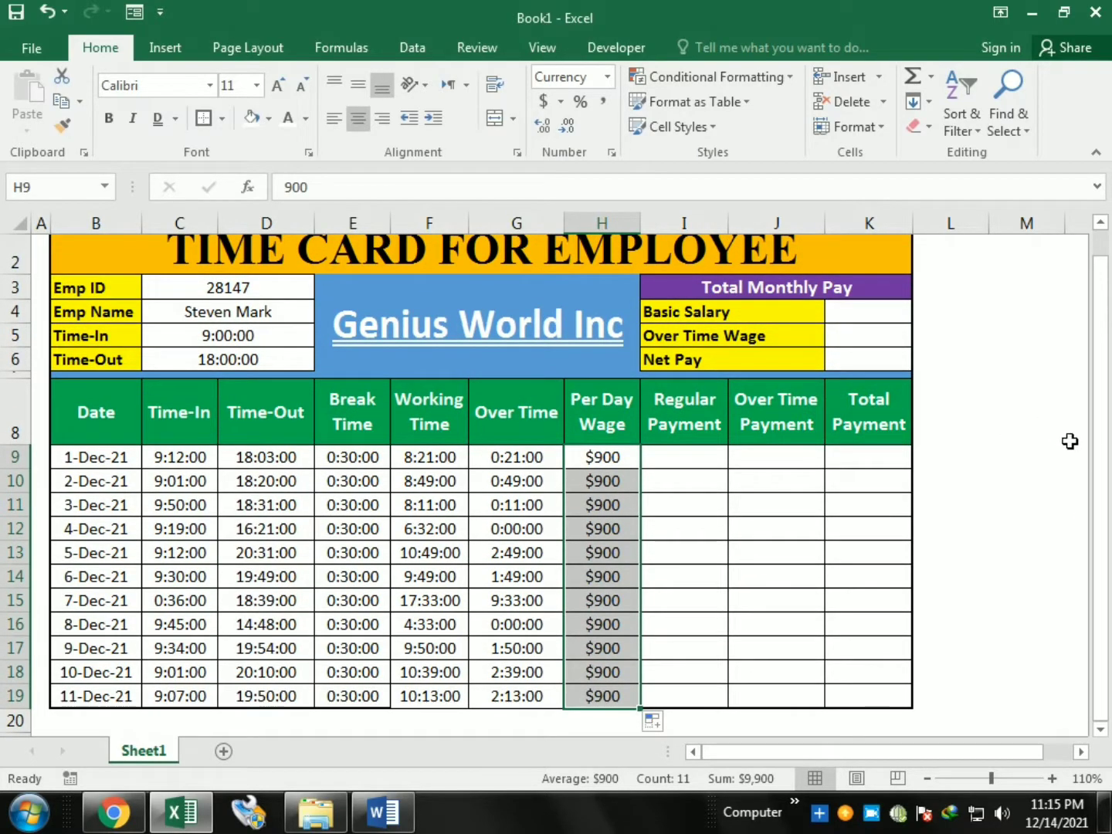
left_click_drag(1097, 458, 1102, 428)
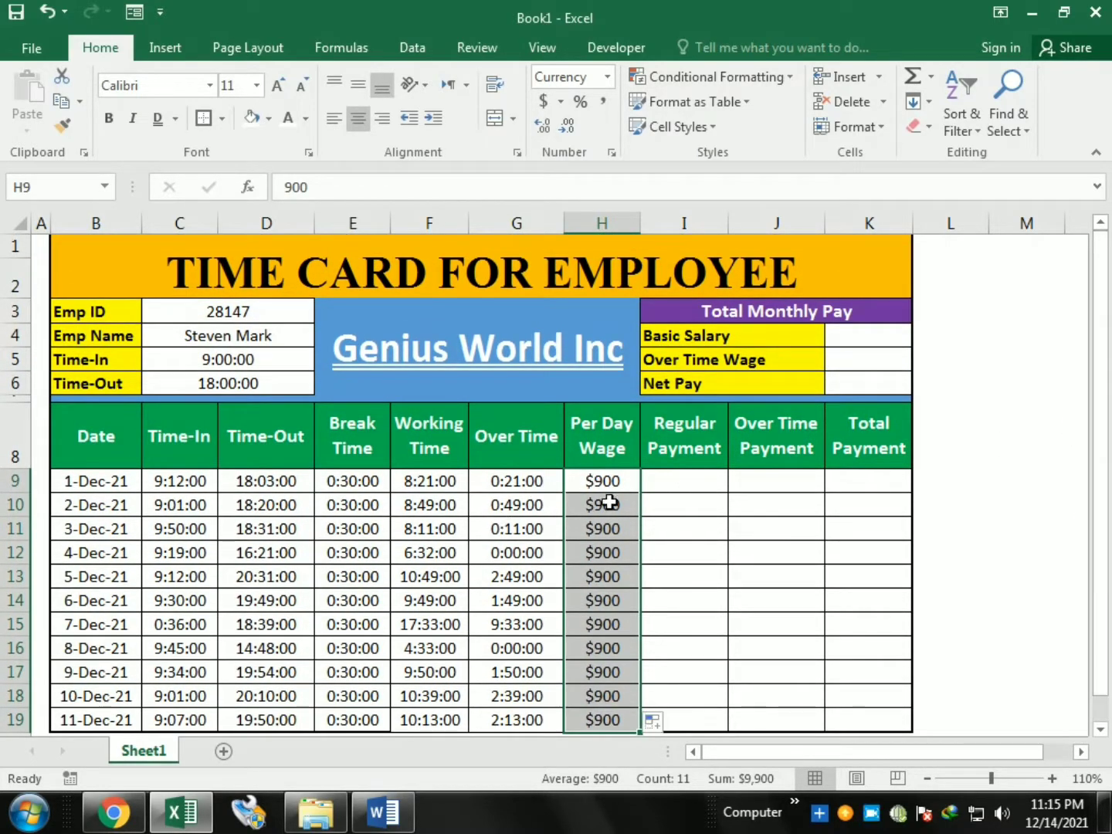
left_click(612, 483)
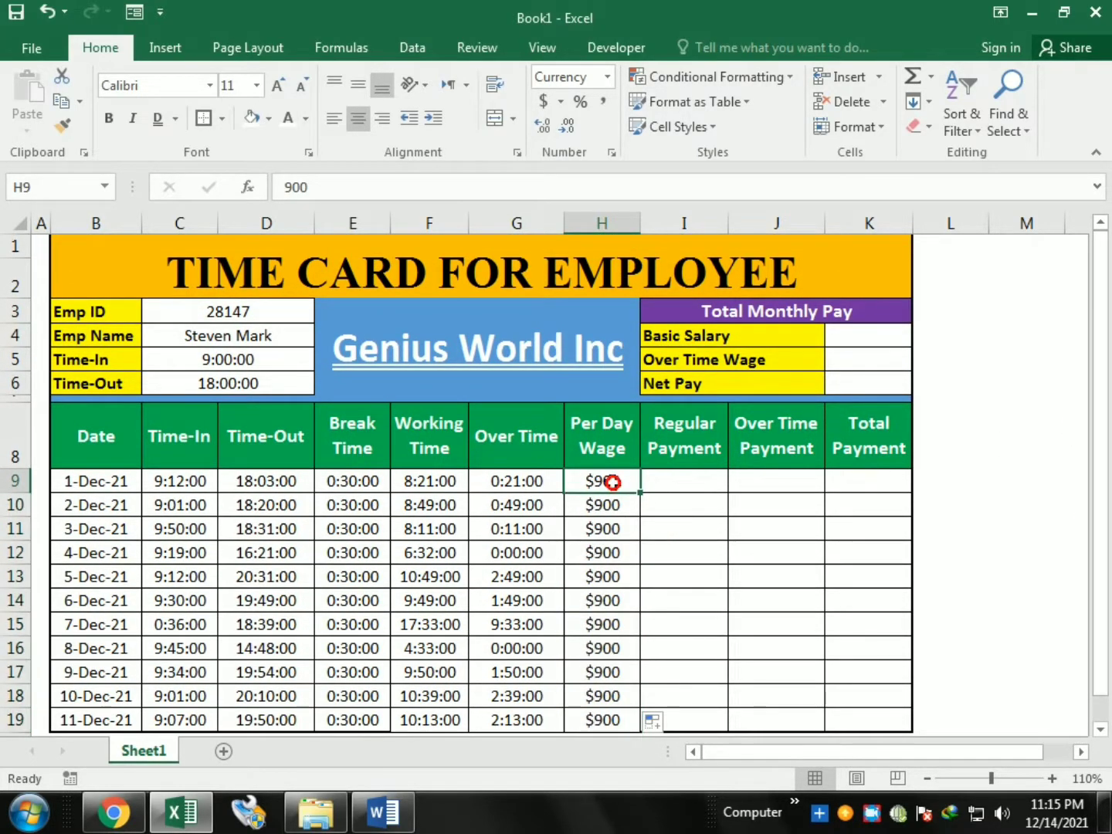
Start an IF formula in Regular Payment cell I9 with the condition F9>=TIME(8,0,0) and H9 as the true value.
left_click(698, 478)
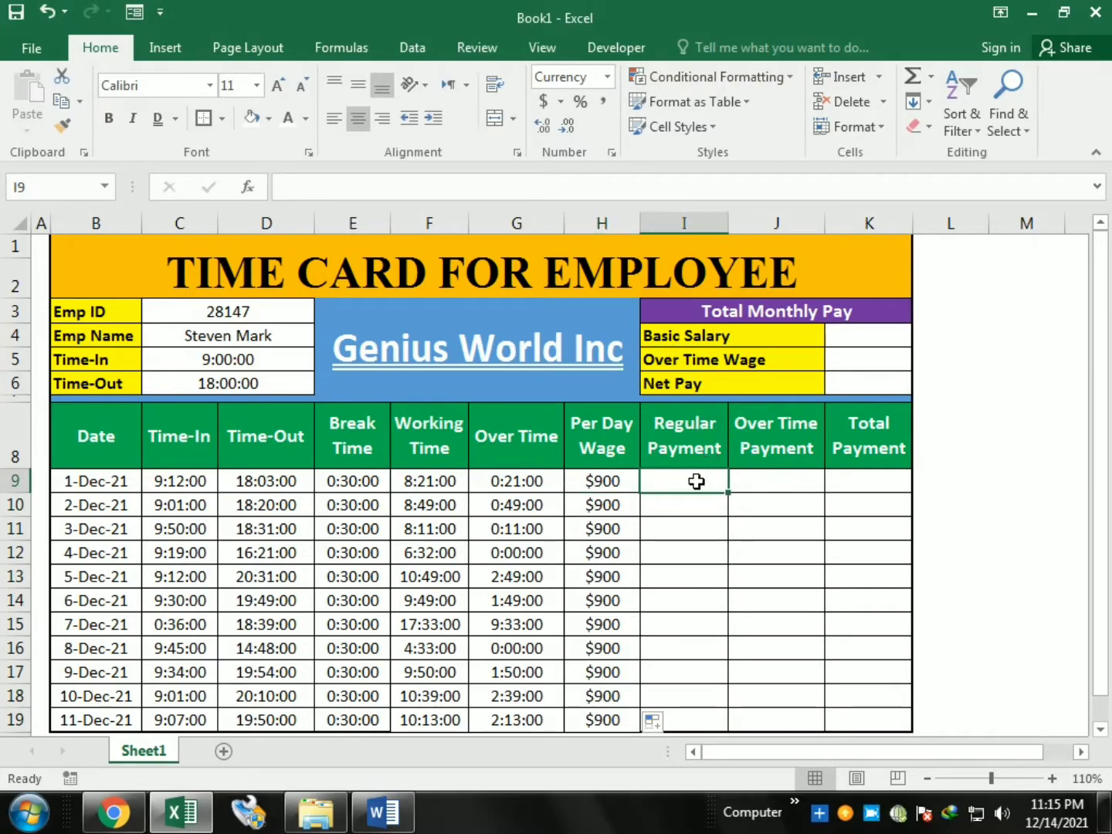
type("=")
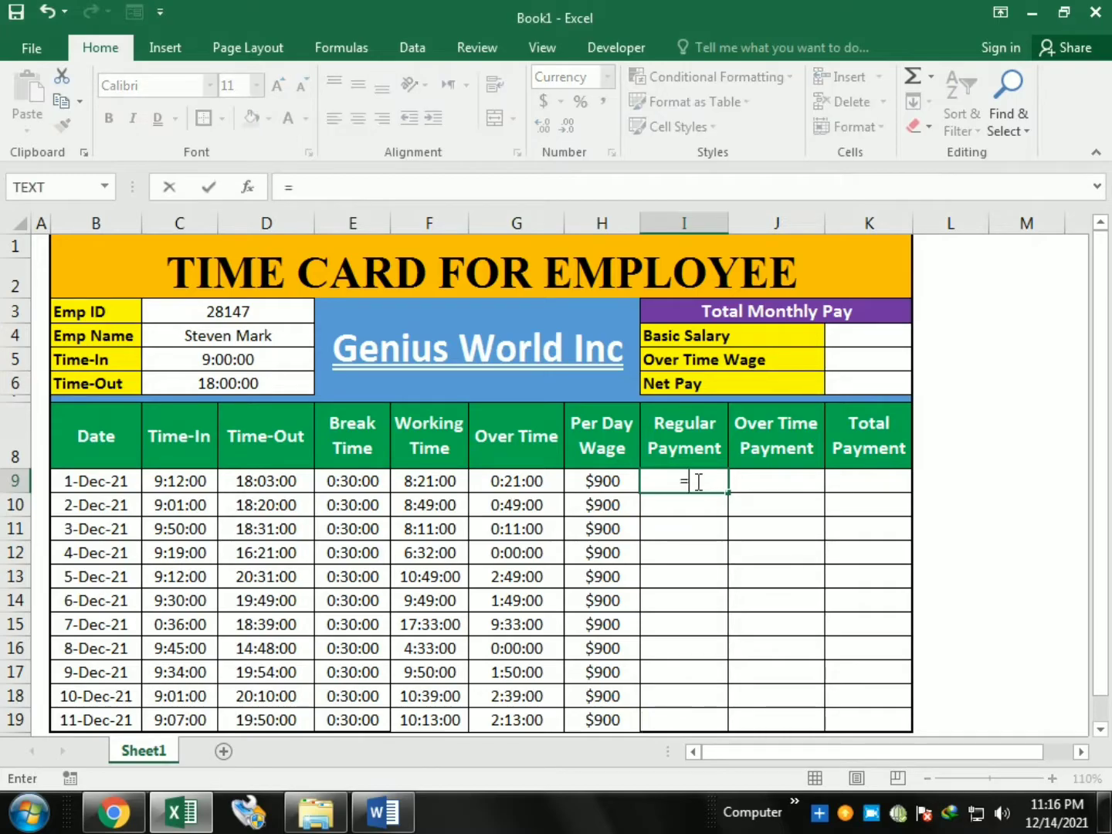
left_click(404, 192)
type("IF(")
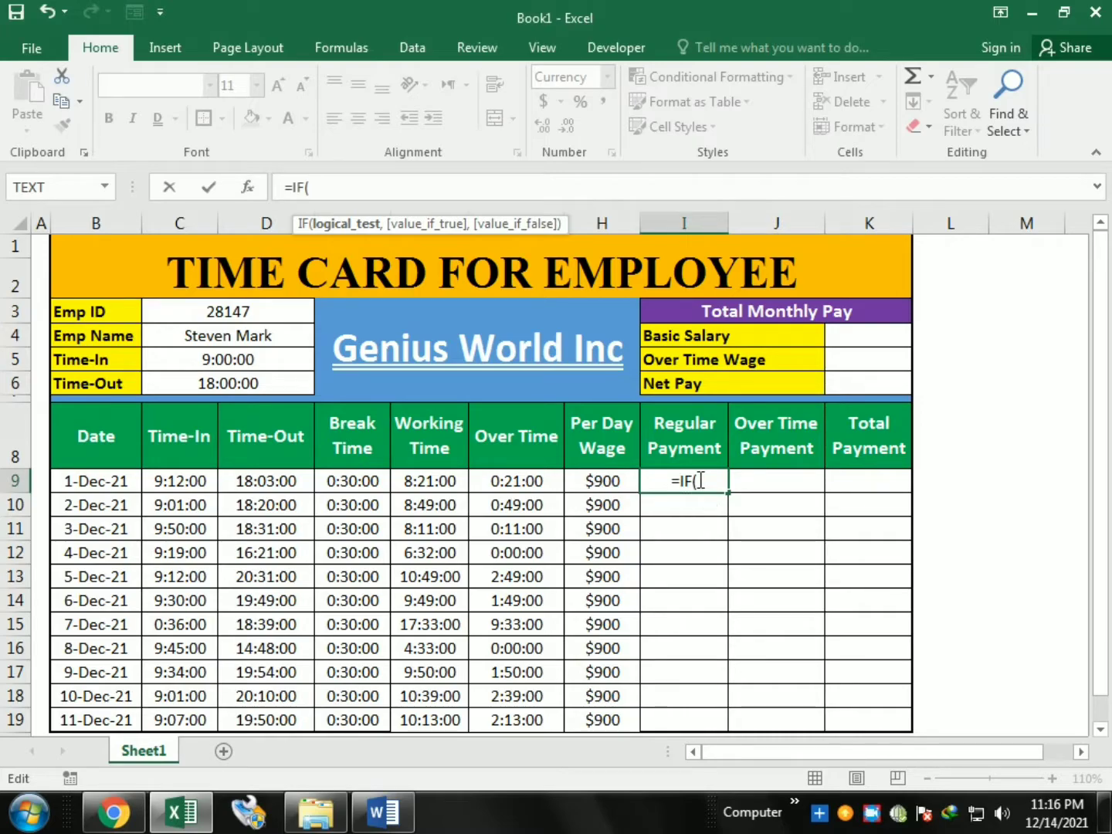
type("F9")
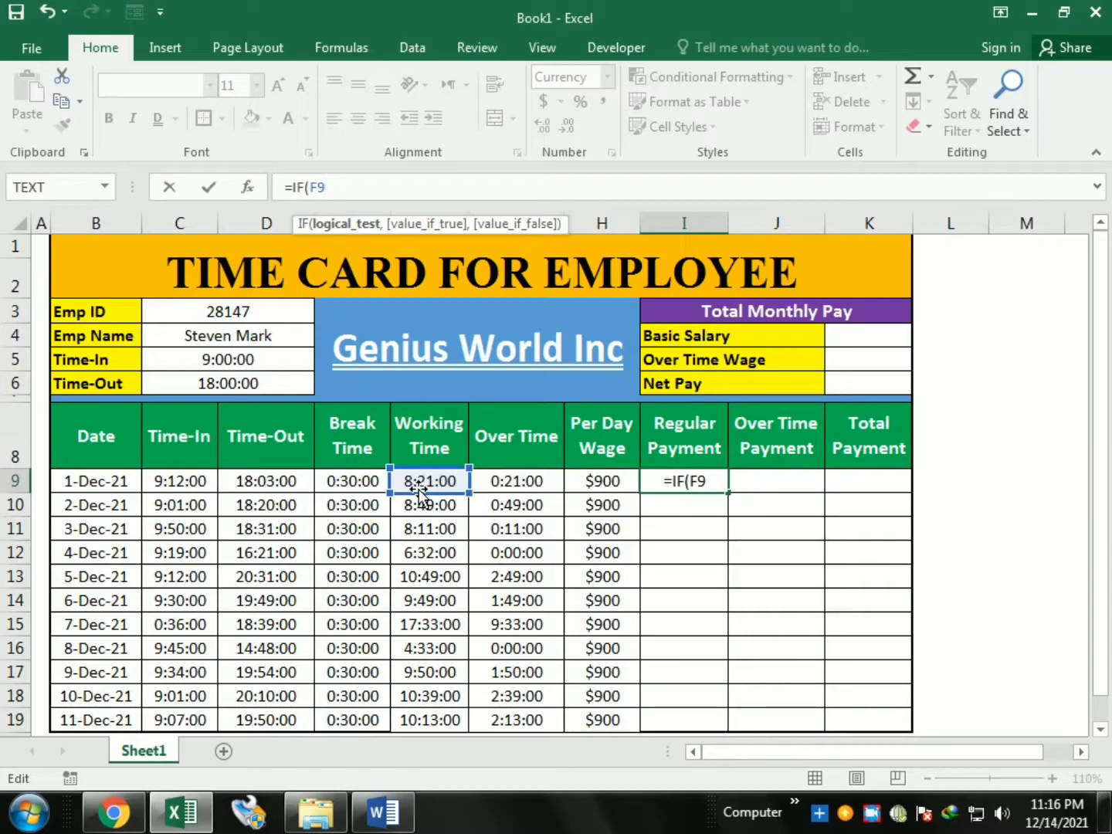
type(">=TIM")
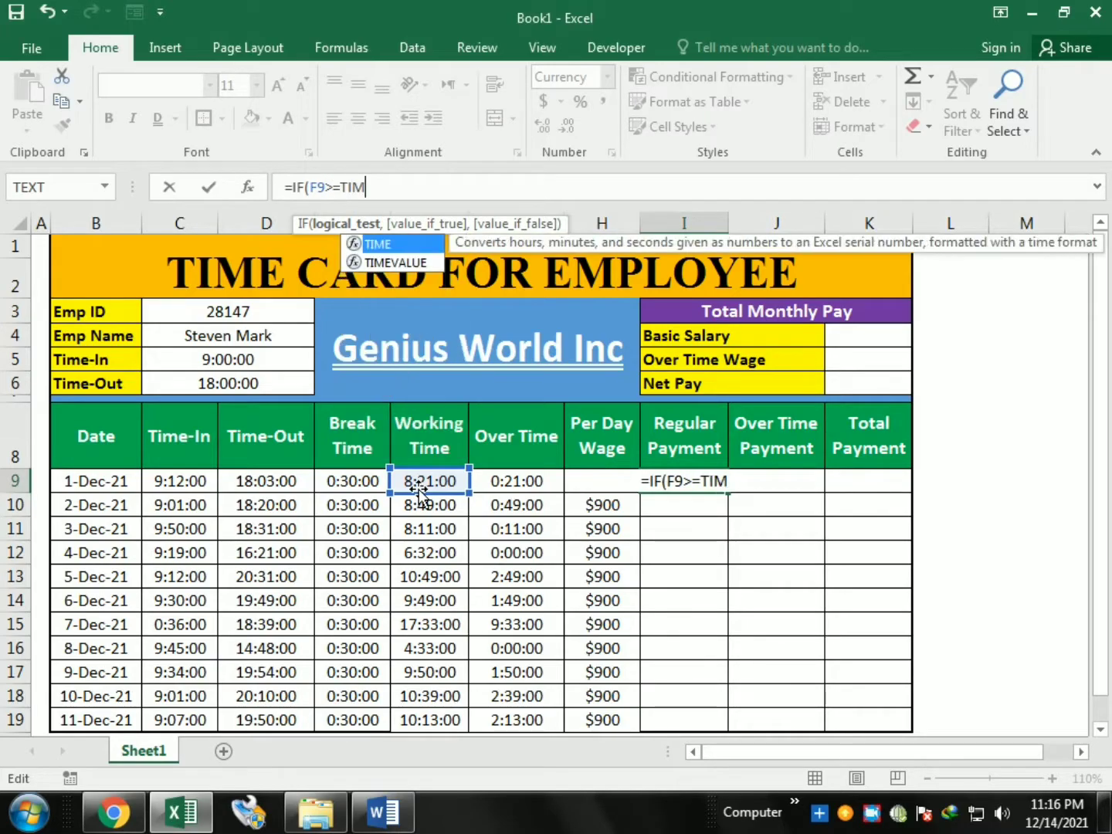
type("E(")
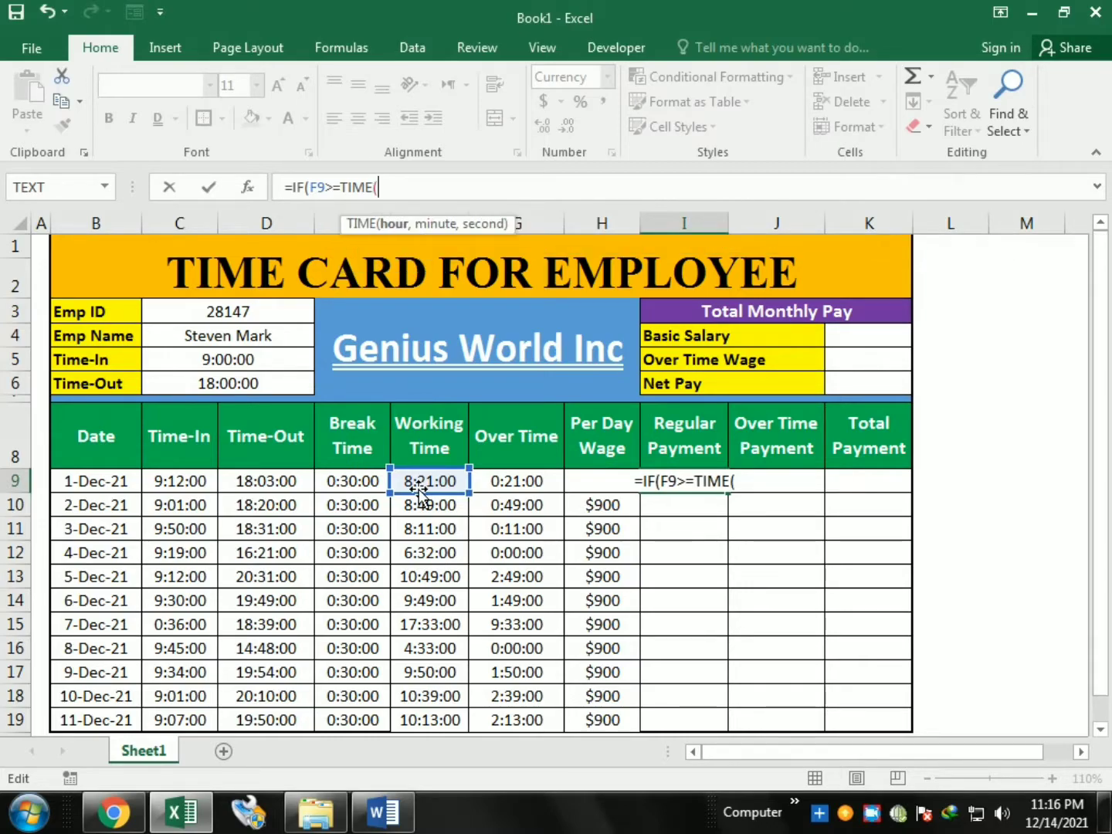
type("8,")
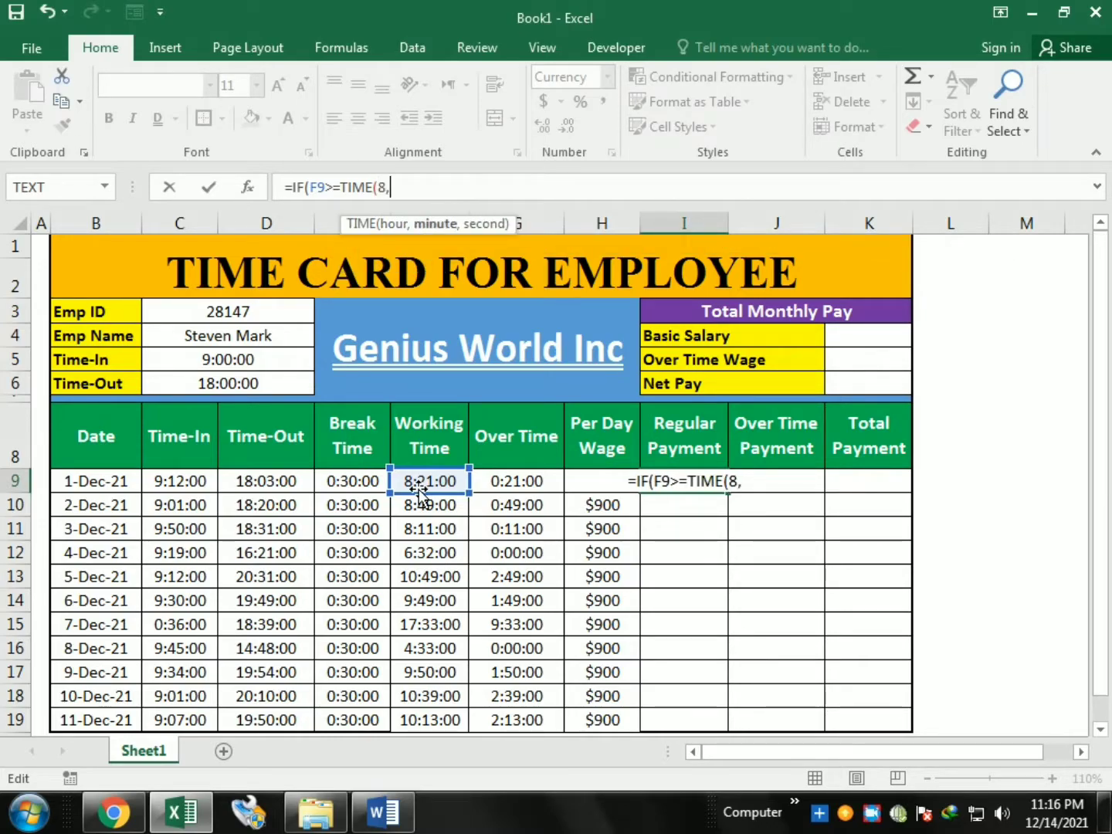
type("0,0)")
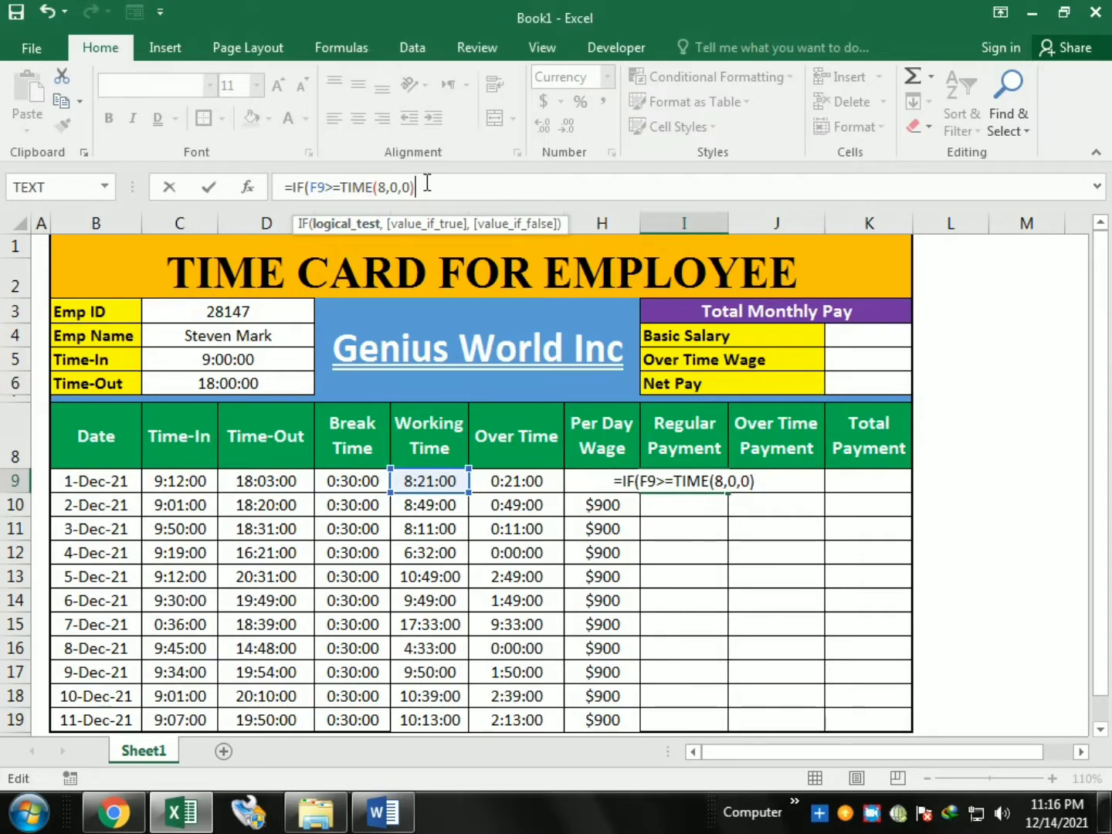
type(",")
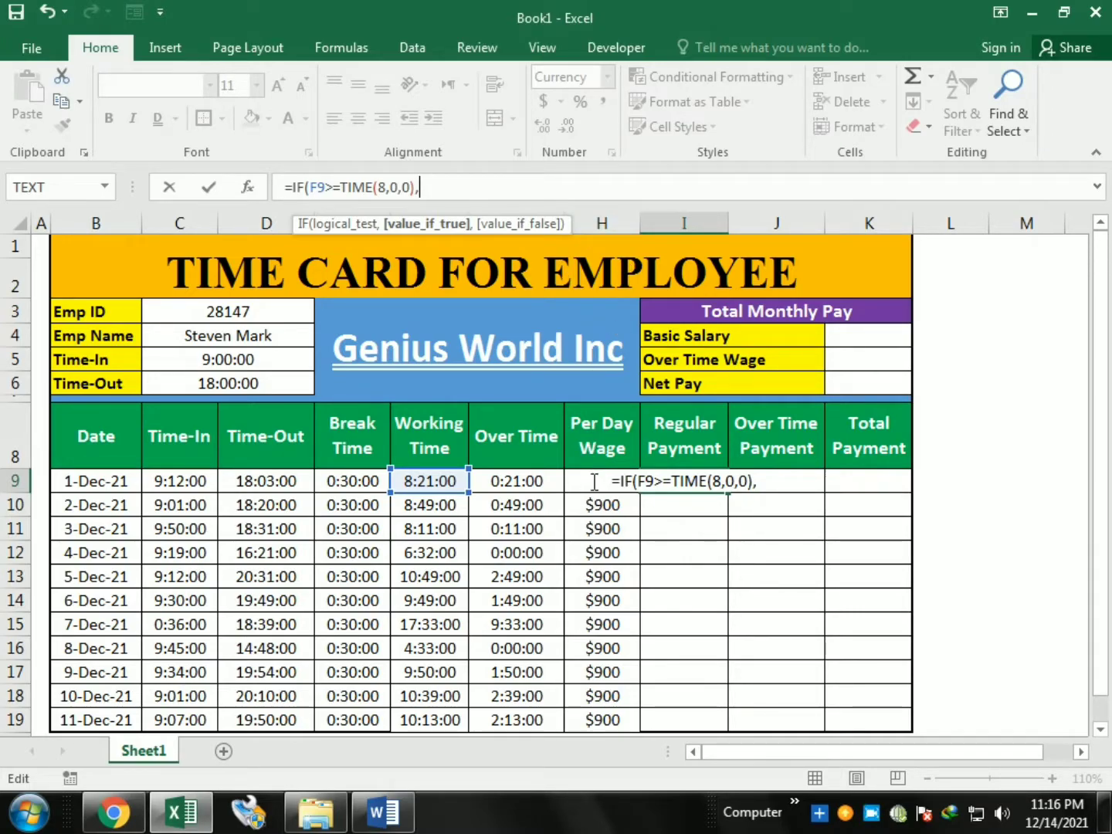
type("H9")
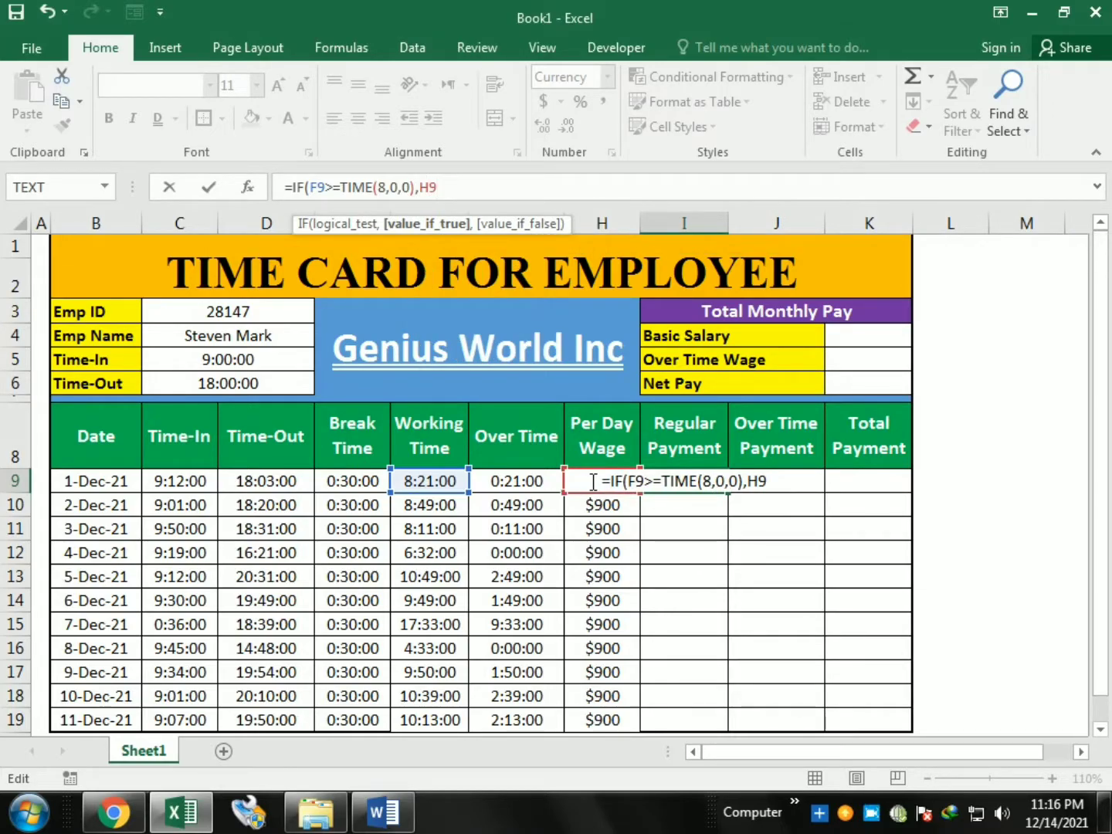
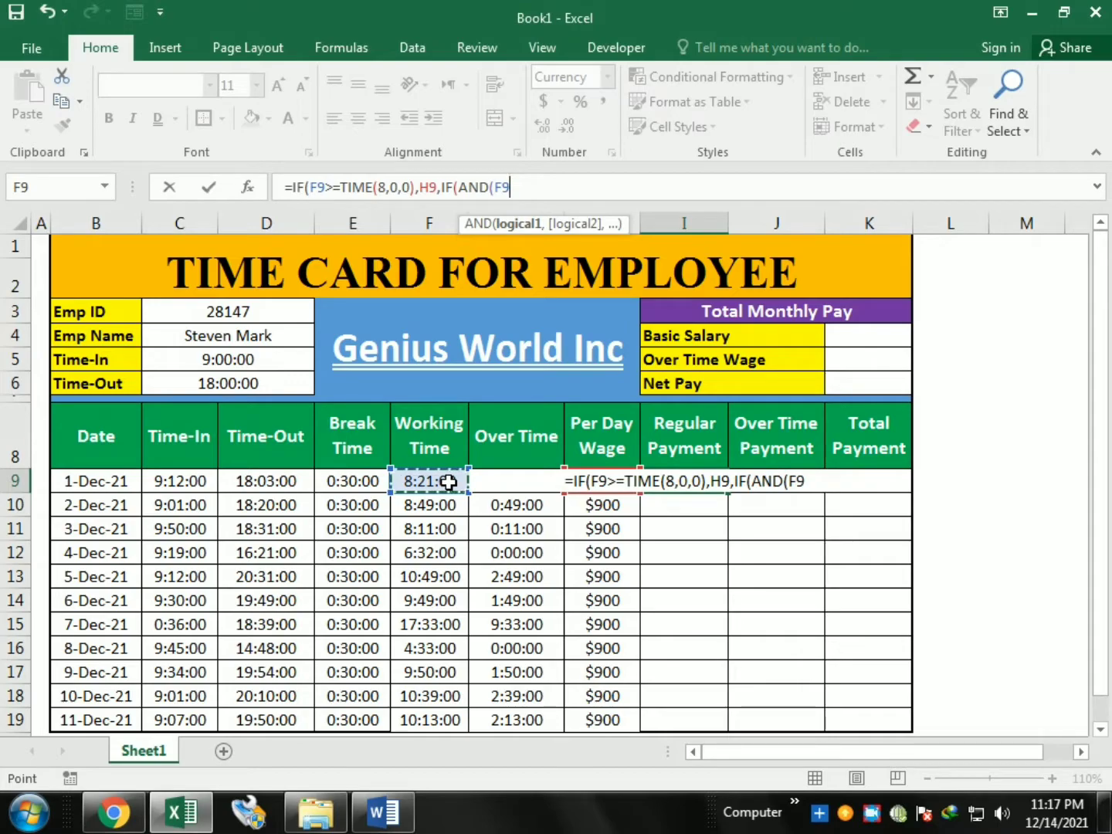
Enter F9<TIME(8,0,0) as the first AND condition of the nested IF in the I9 formula.
type("<")
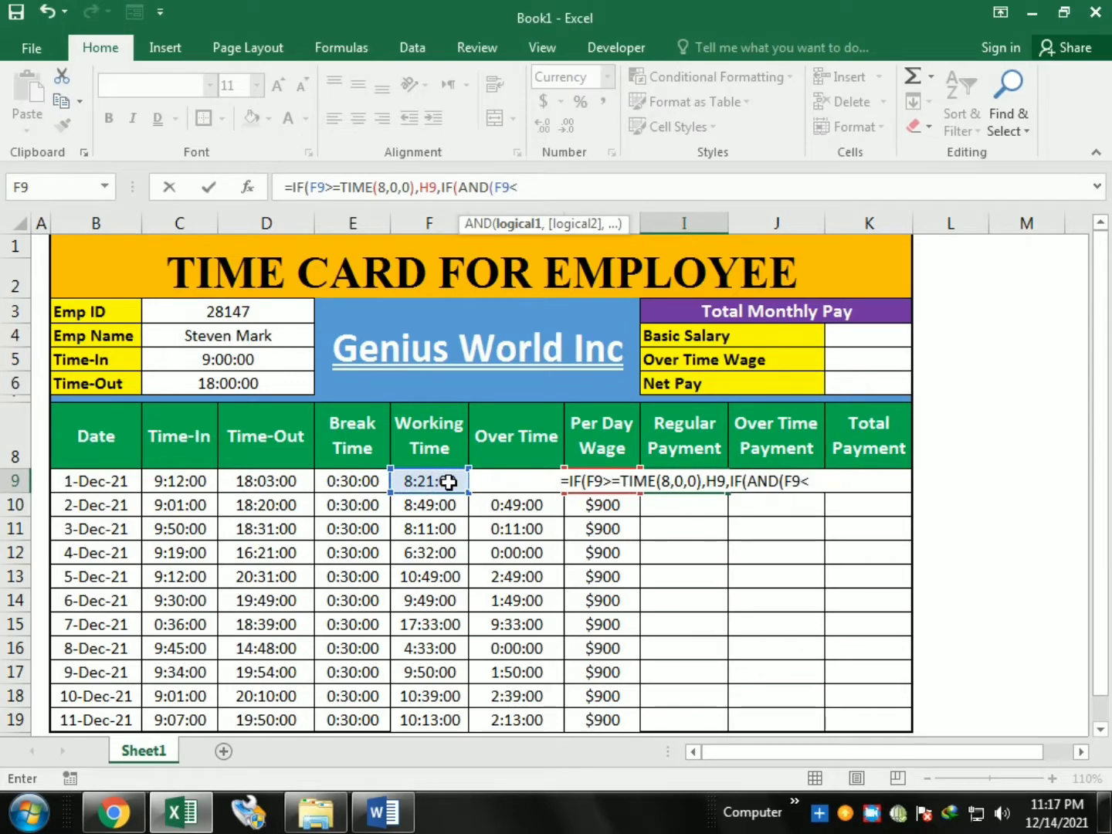
type("TI")
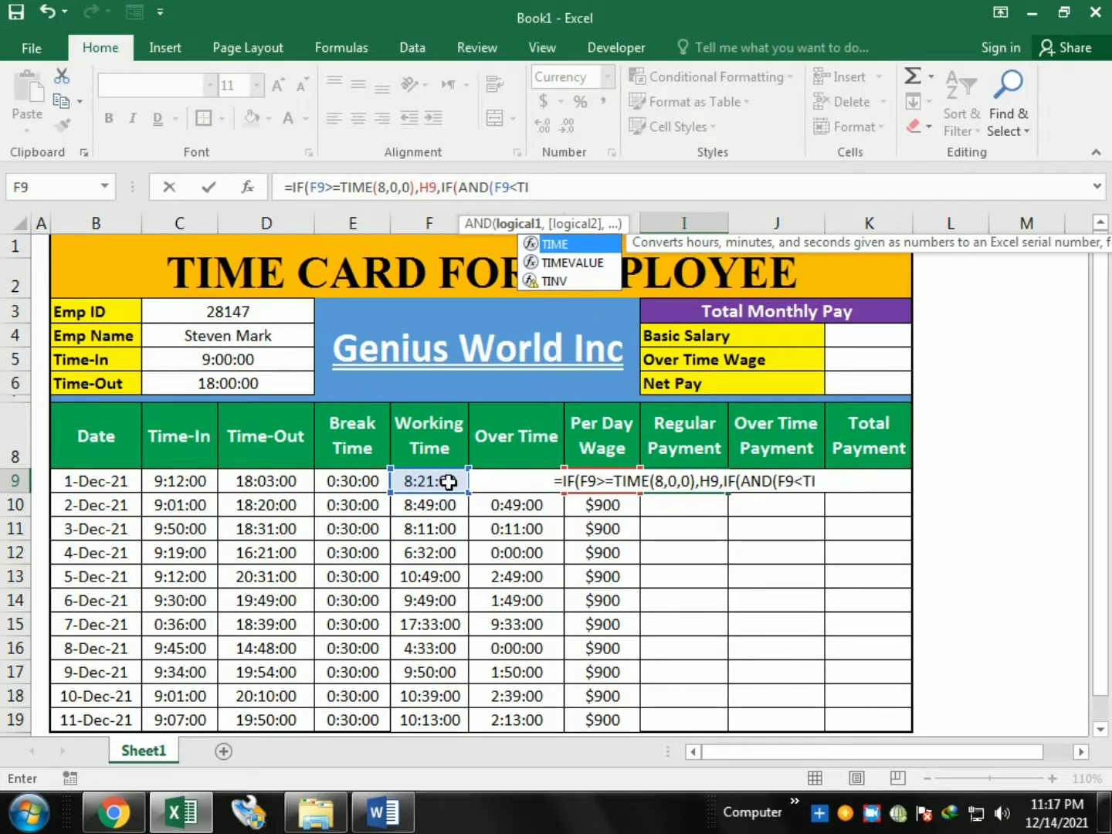
type("ME(8,")
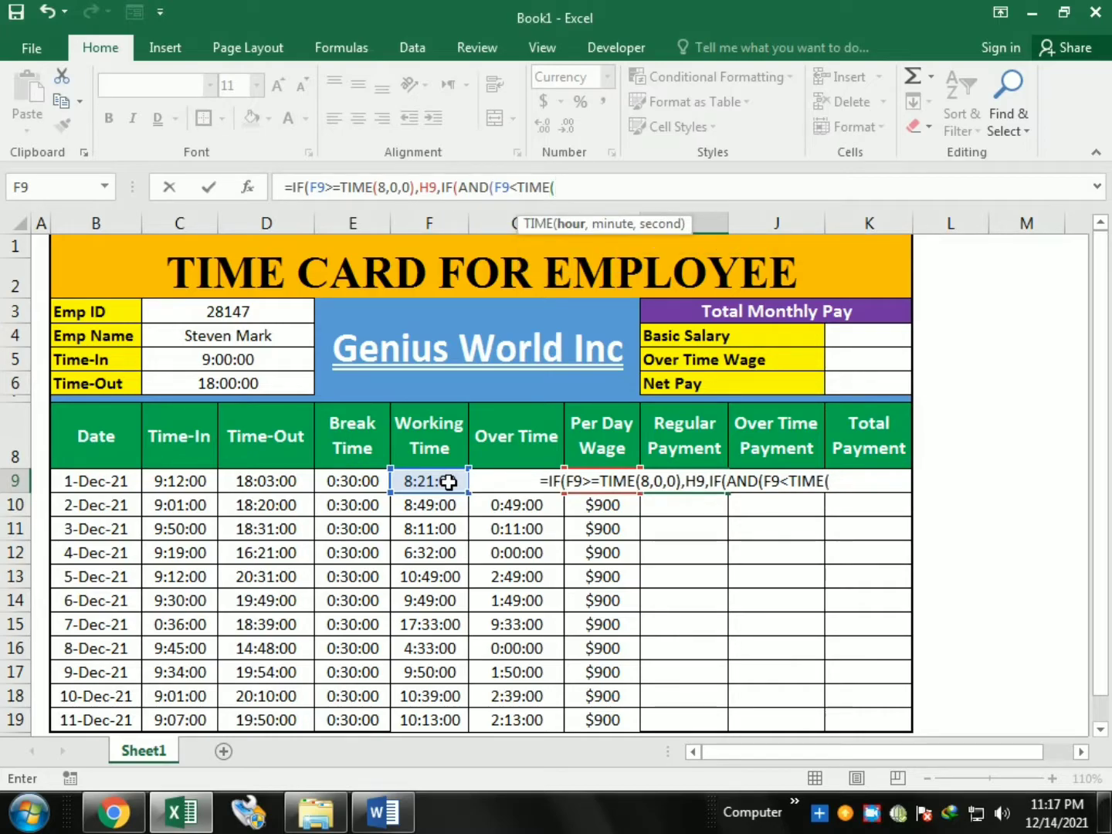
type("0,0")
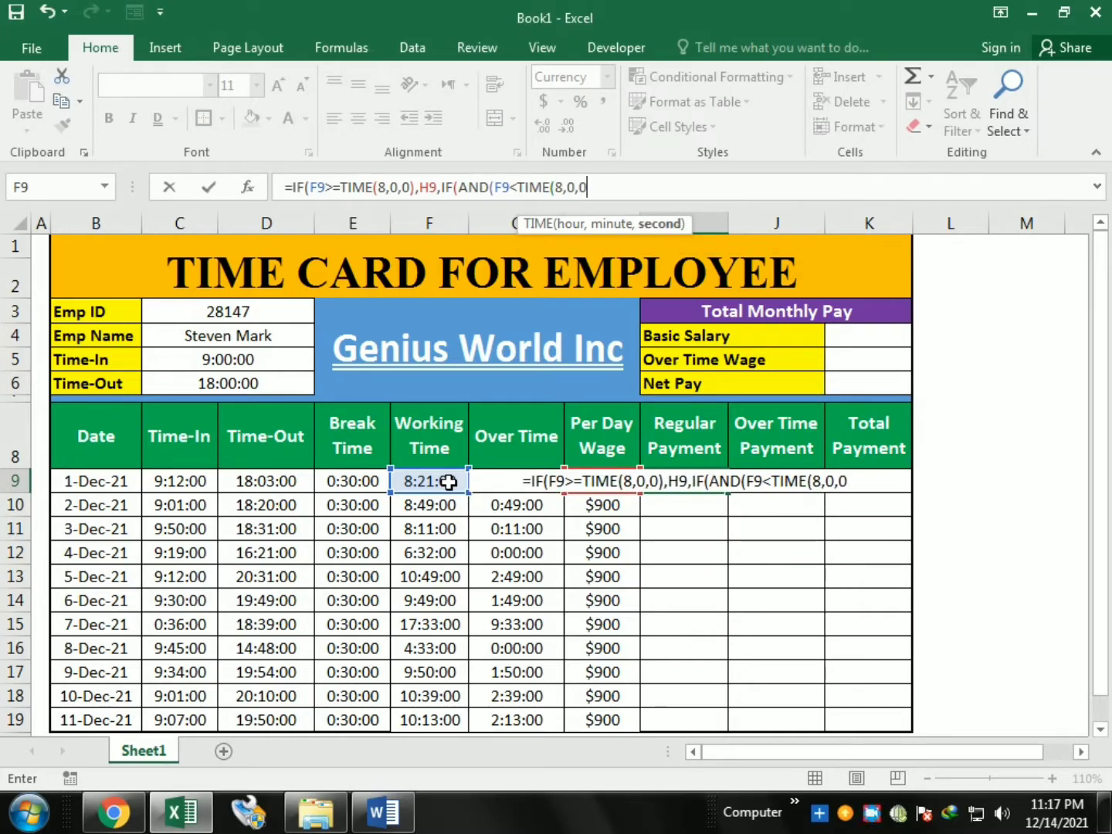
type(")")
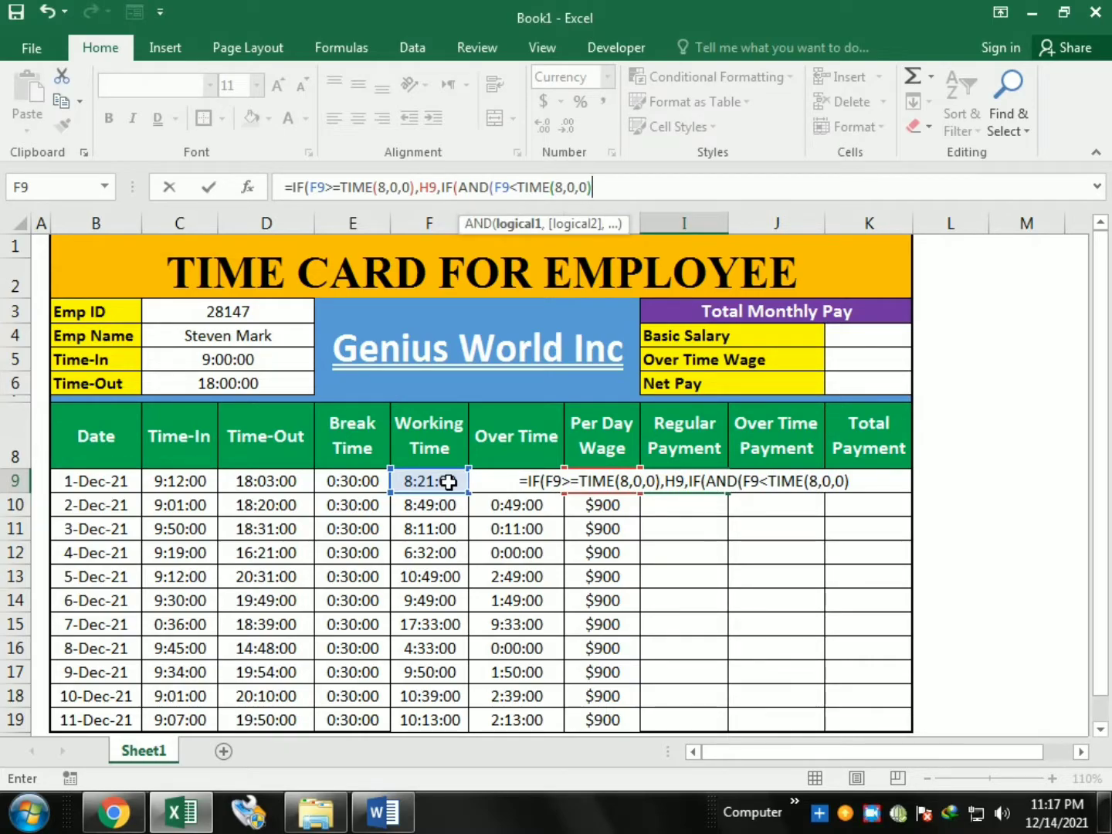
type(",")
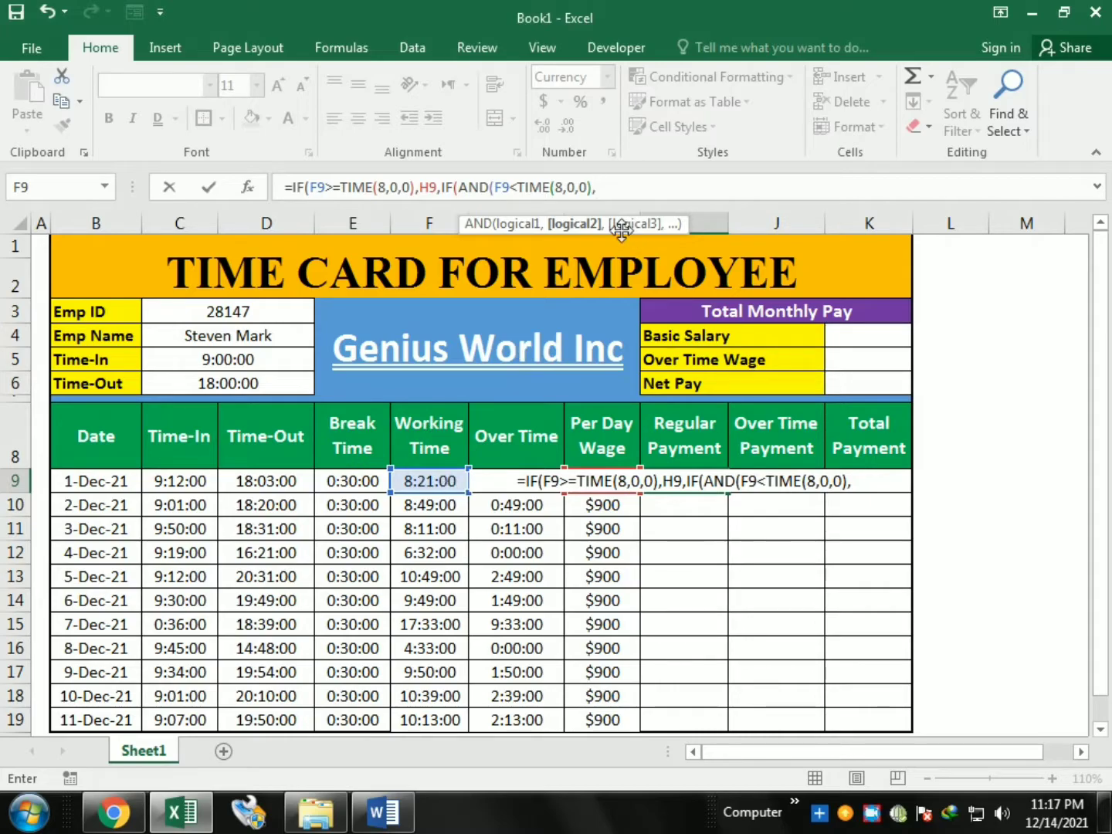
Add F9>=TIME(4,0,0) as the second AND condition in the I9 formula and close the AND function.
left_click(442, 480)
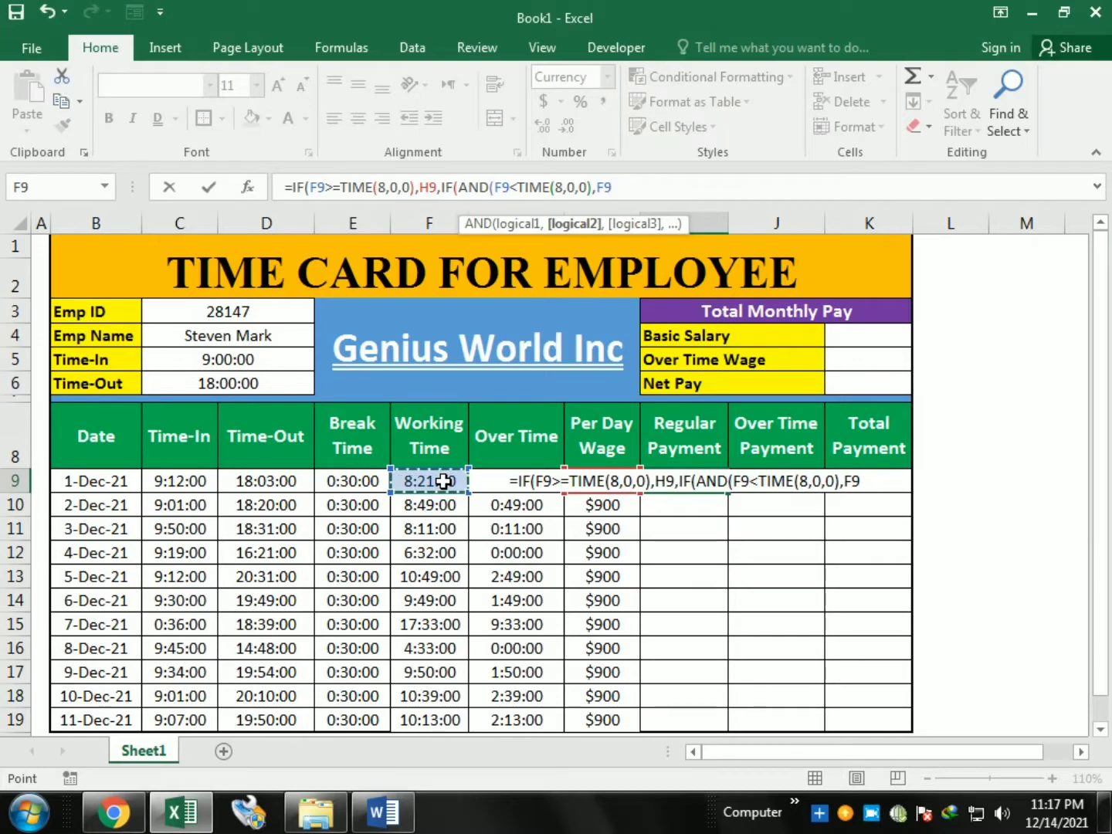
type(">=TIME")
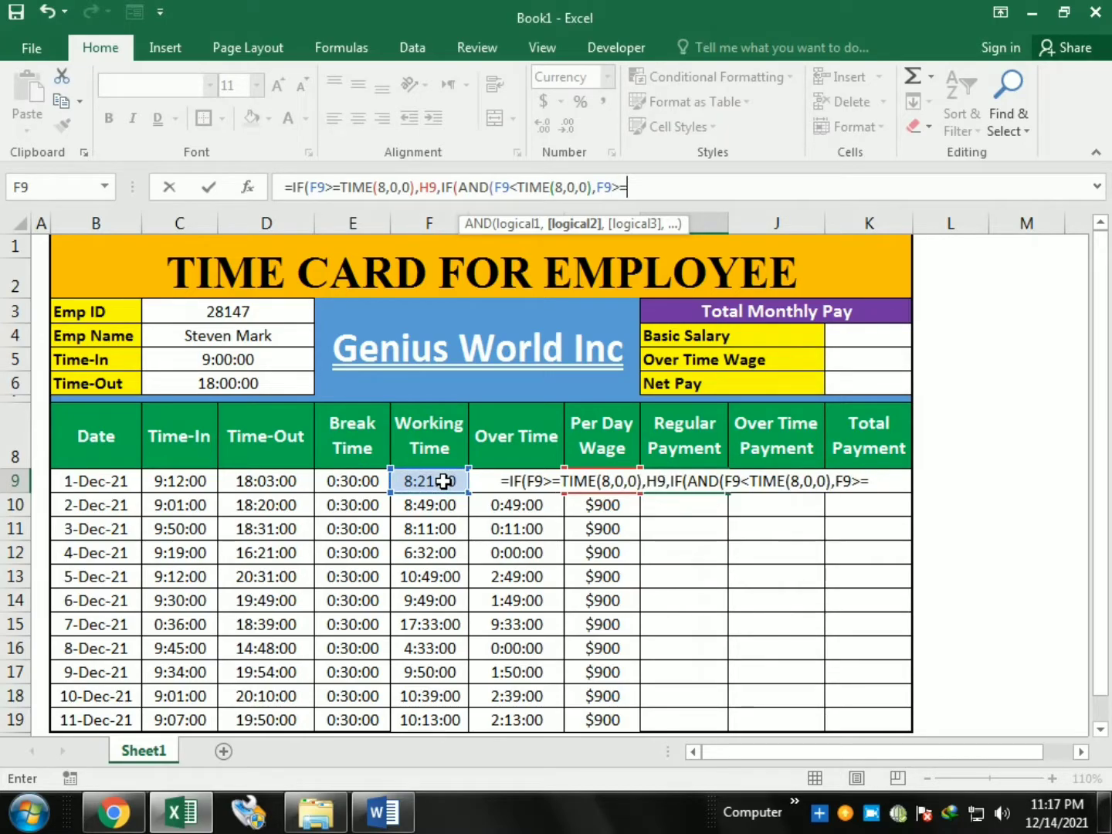
type("(")
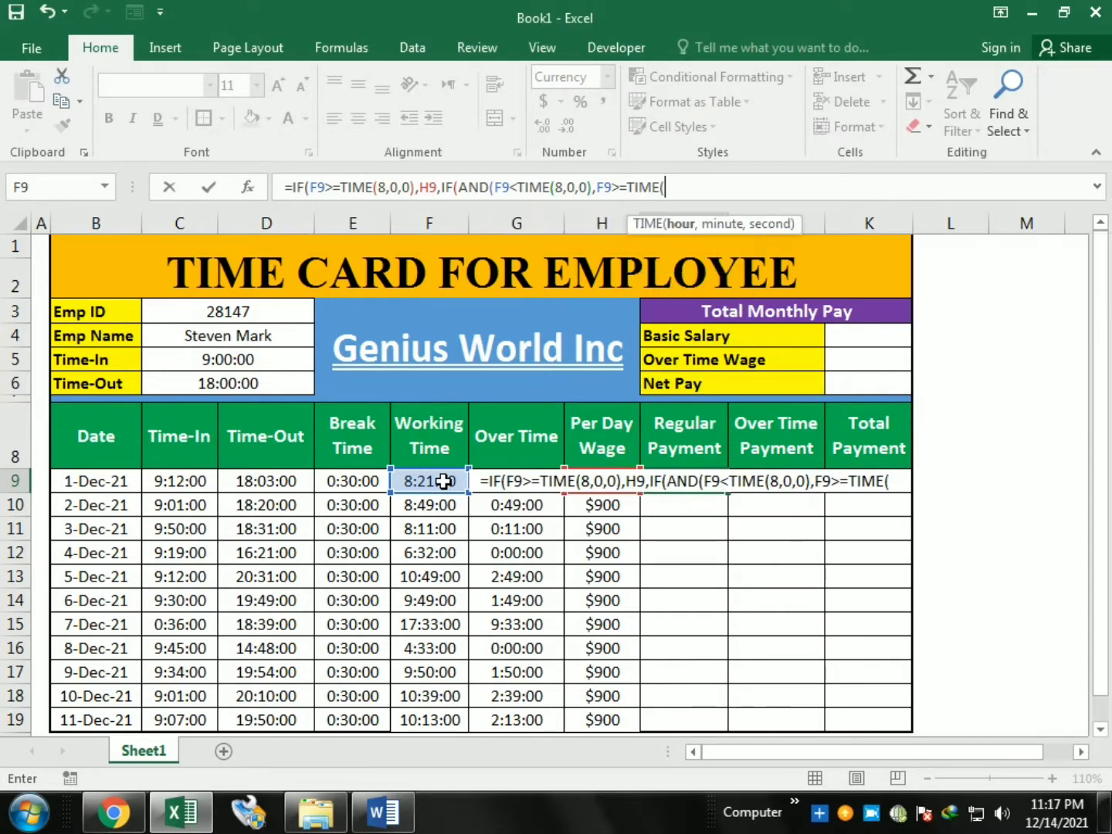
type("4,0,0")
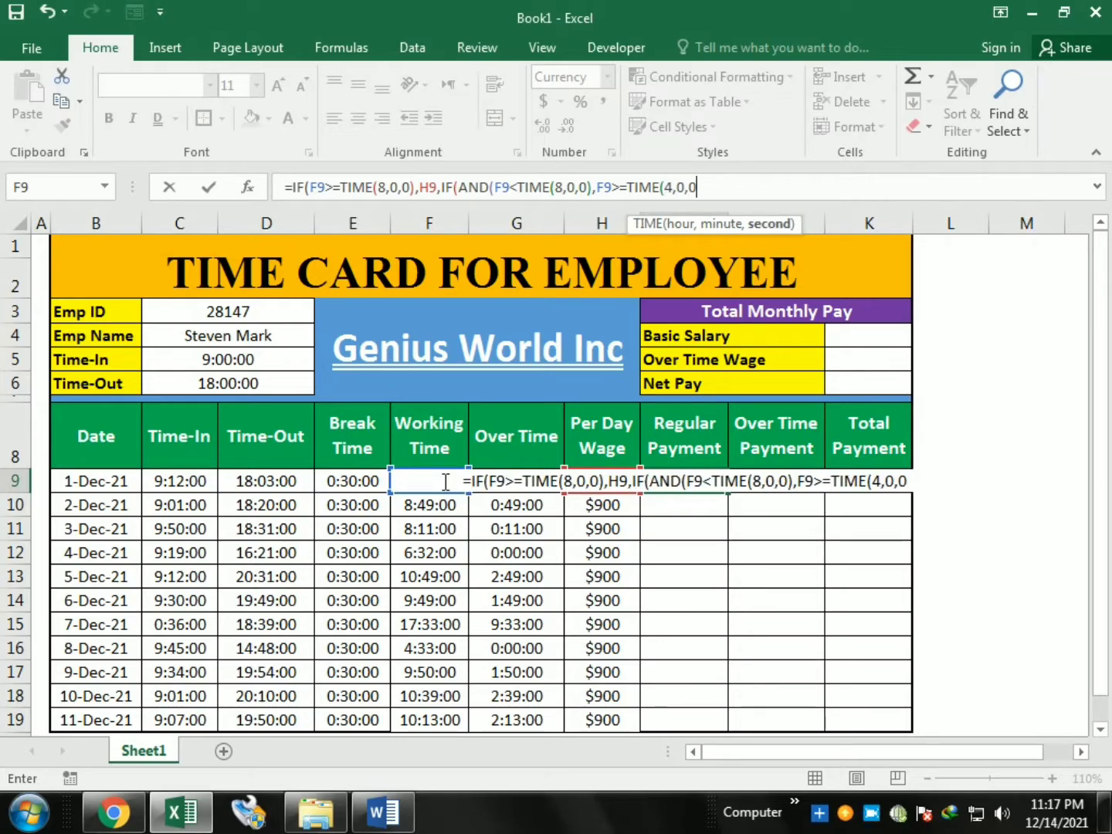
type(")")
type(")")
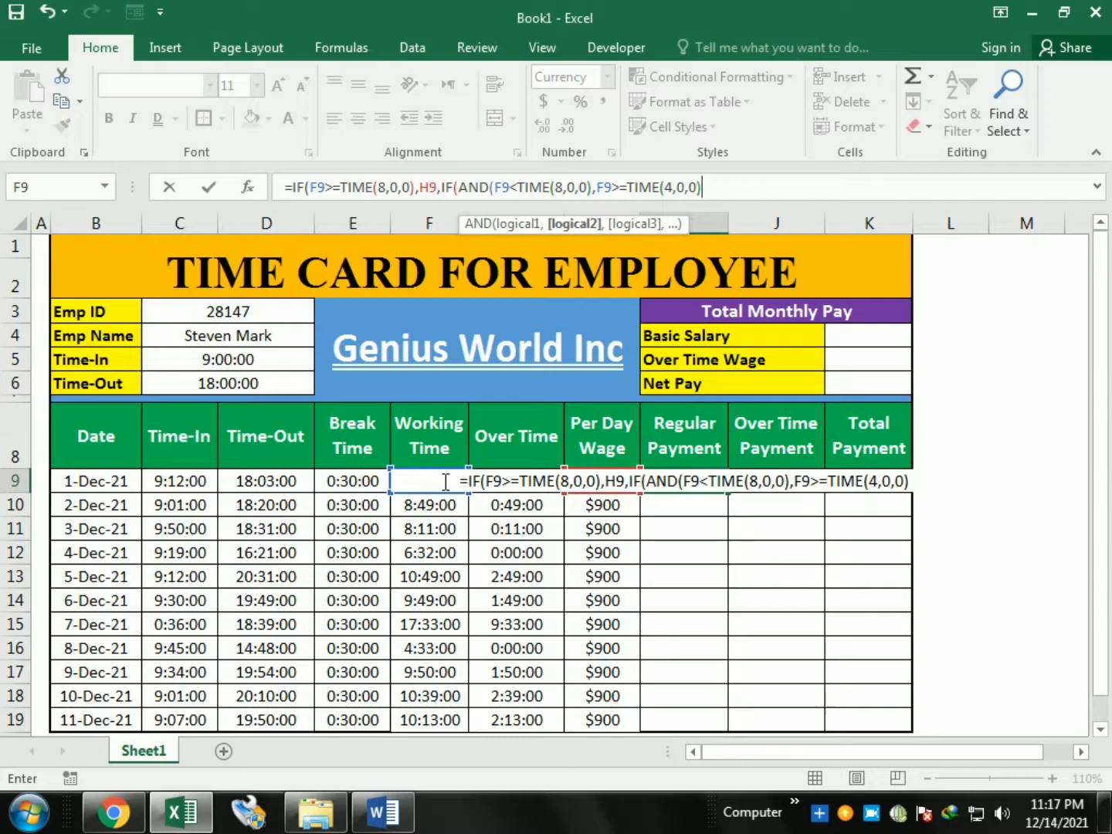
type("),")
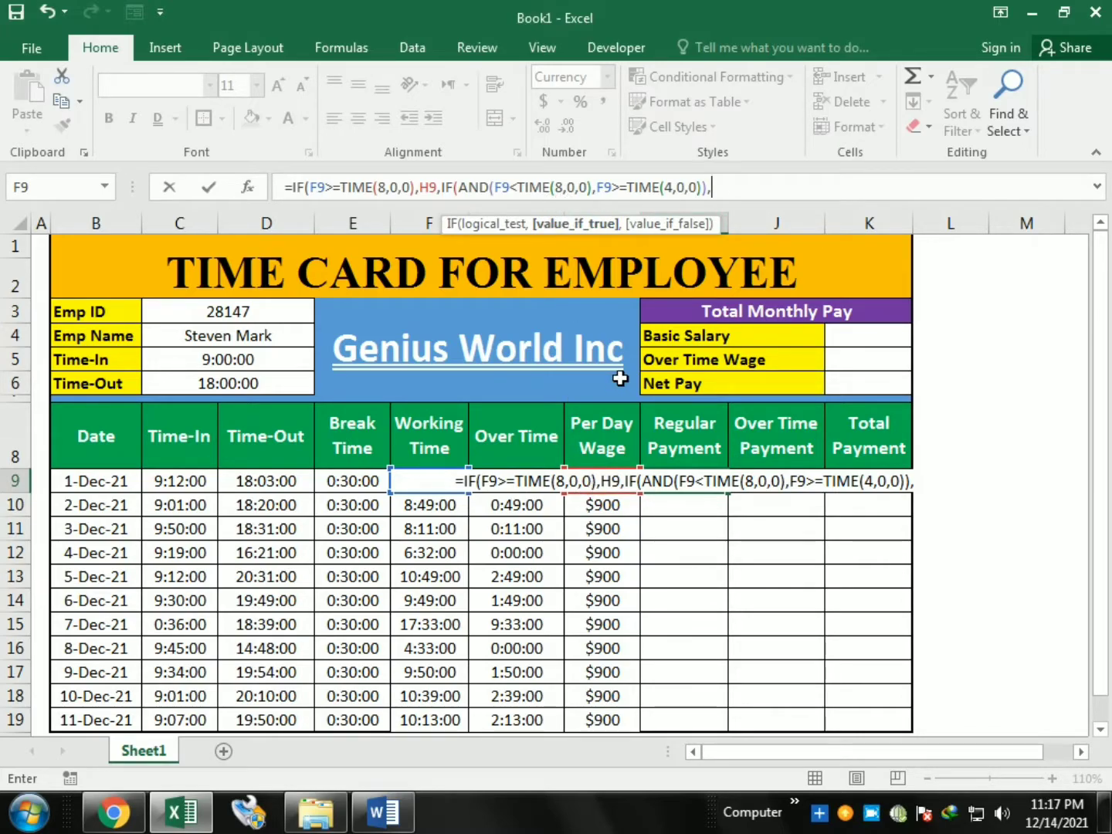
Complete the nested IF in the I9 formula with H9/2 as the true value and 0 as the false value.
type("H9")
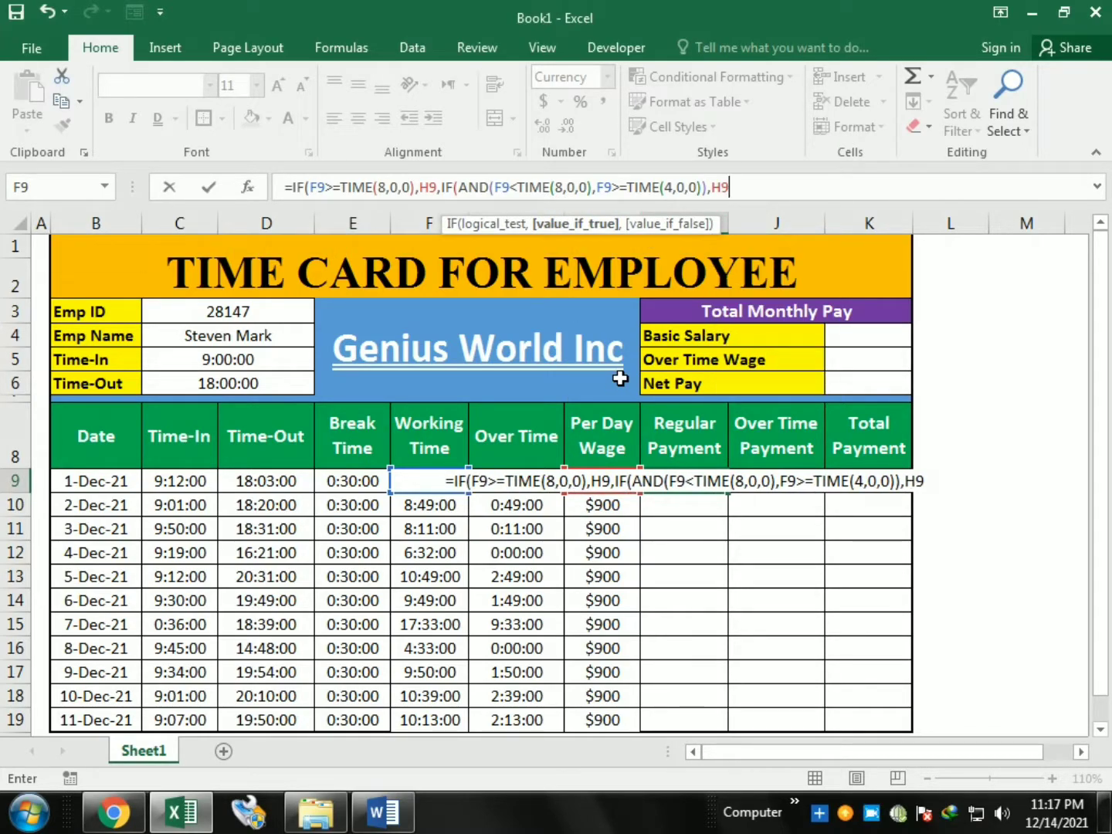
type("/2")
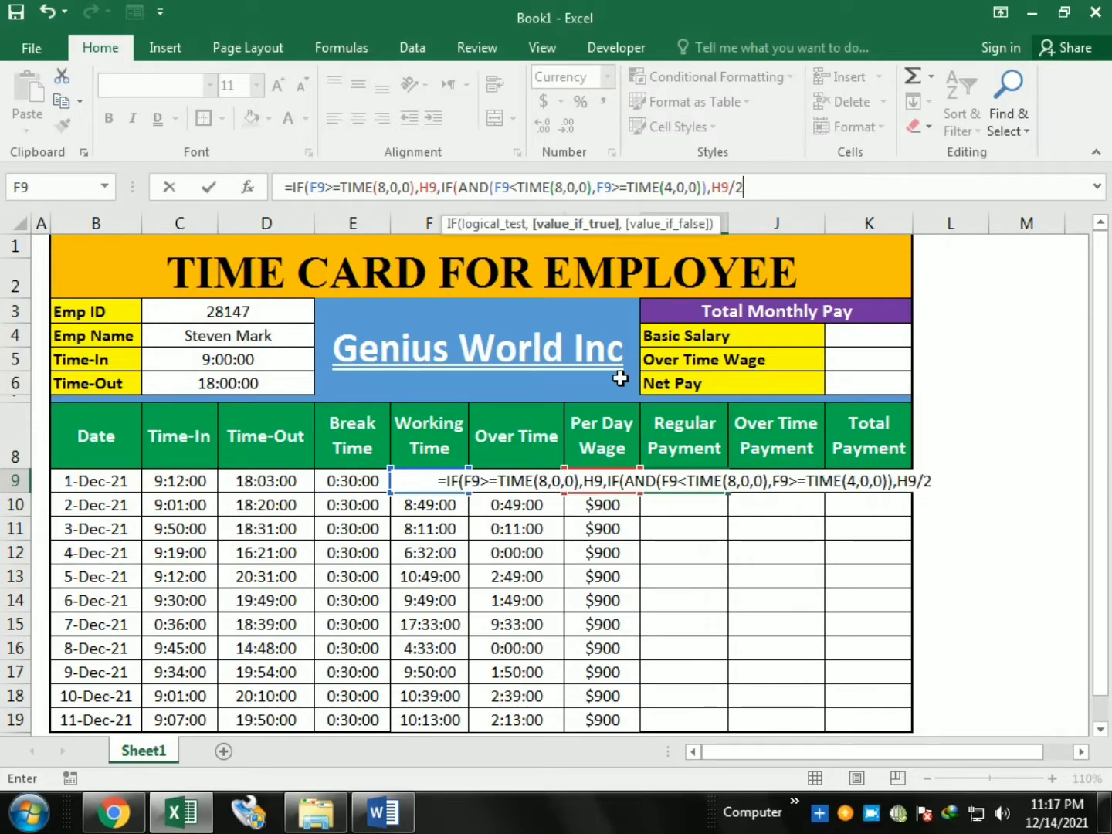
type(",0")
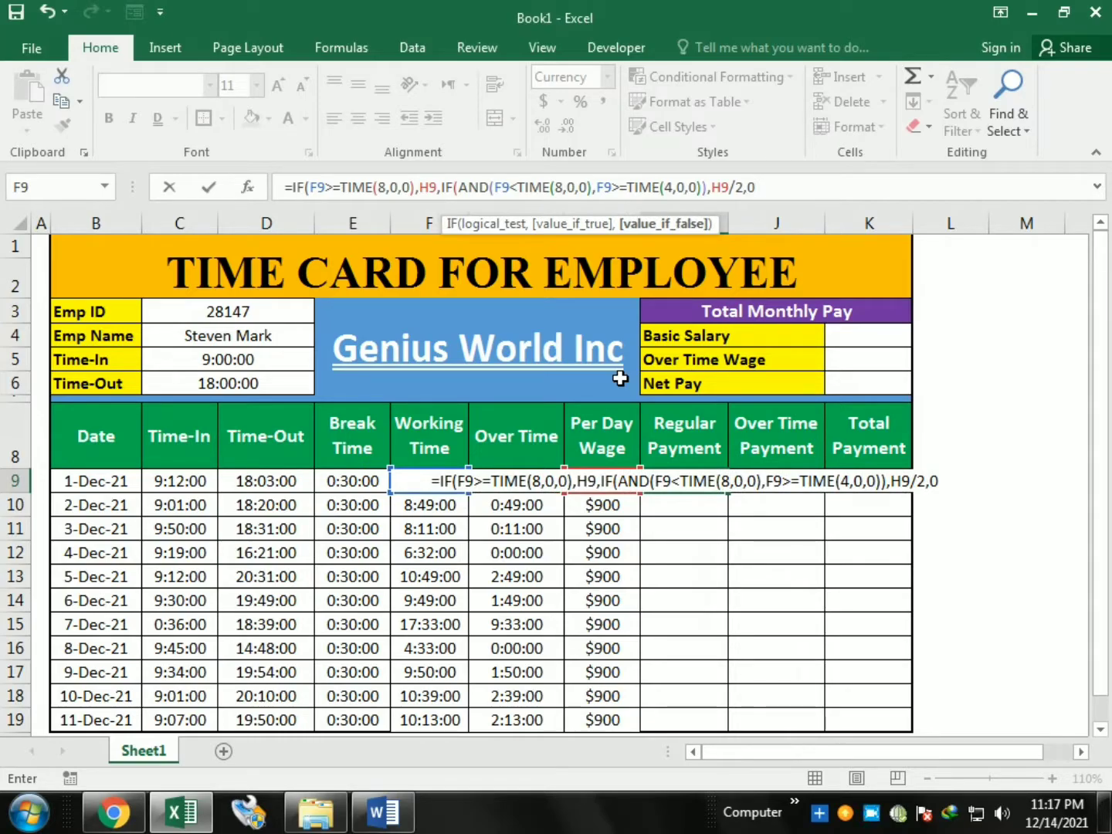
type("))")
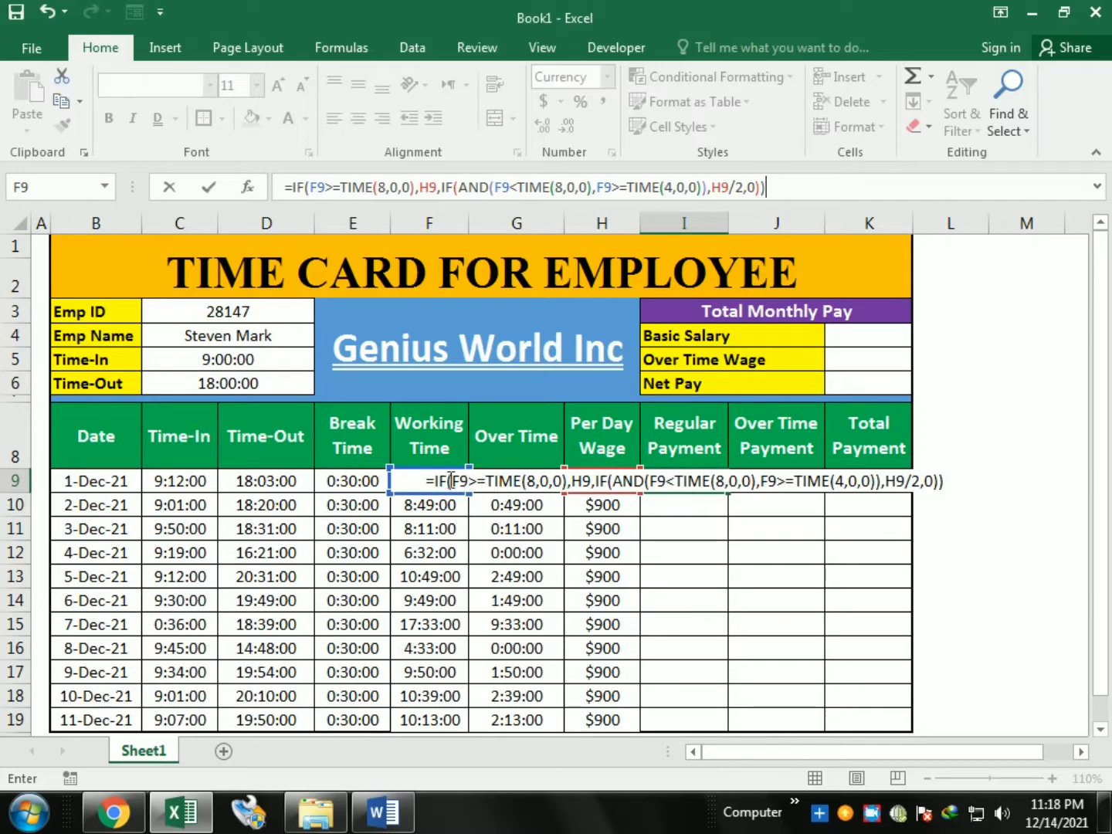
Review the I9 formula part by part: the full-day condition, H9, the nested AND conditions and the H9/2 result.
left_click_drag(452, 480, 567, 480)
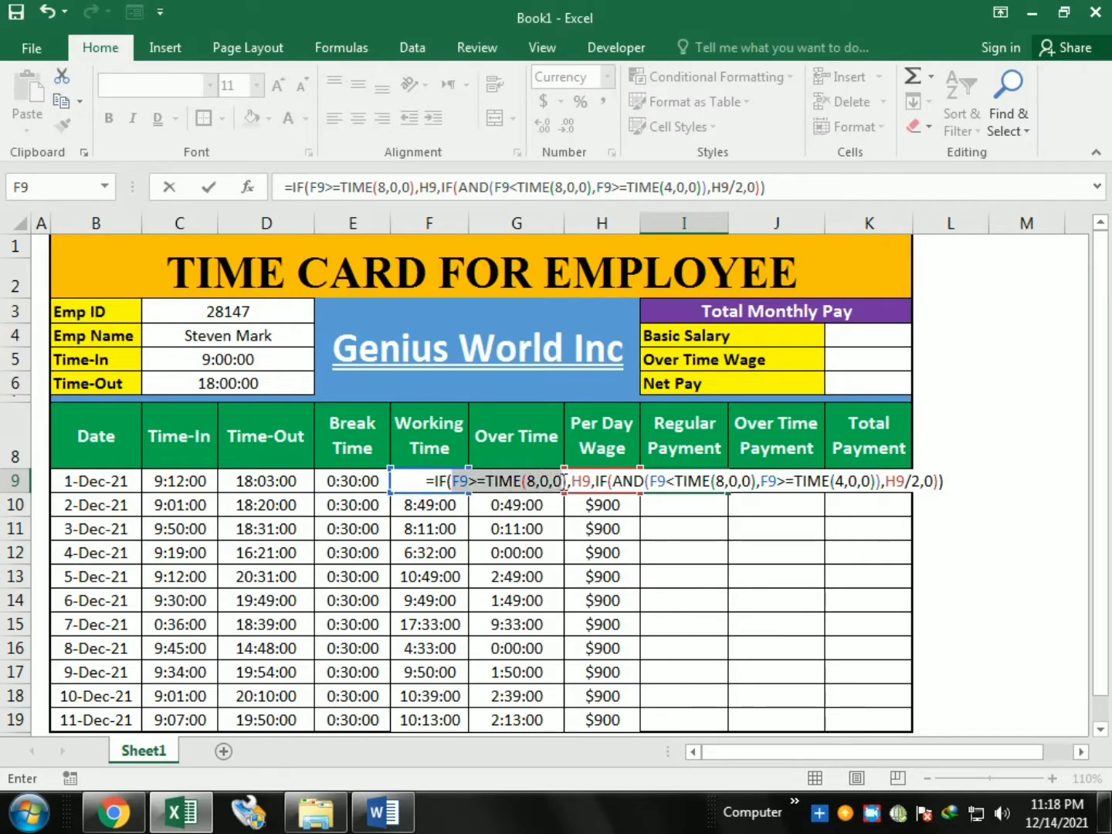
left_click(580, 481)
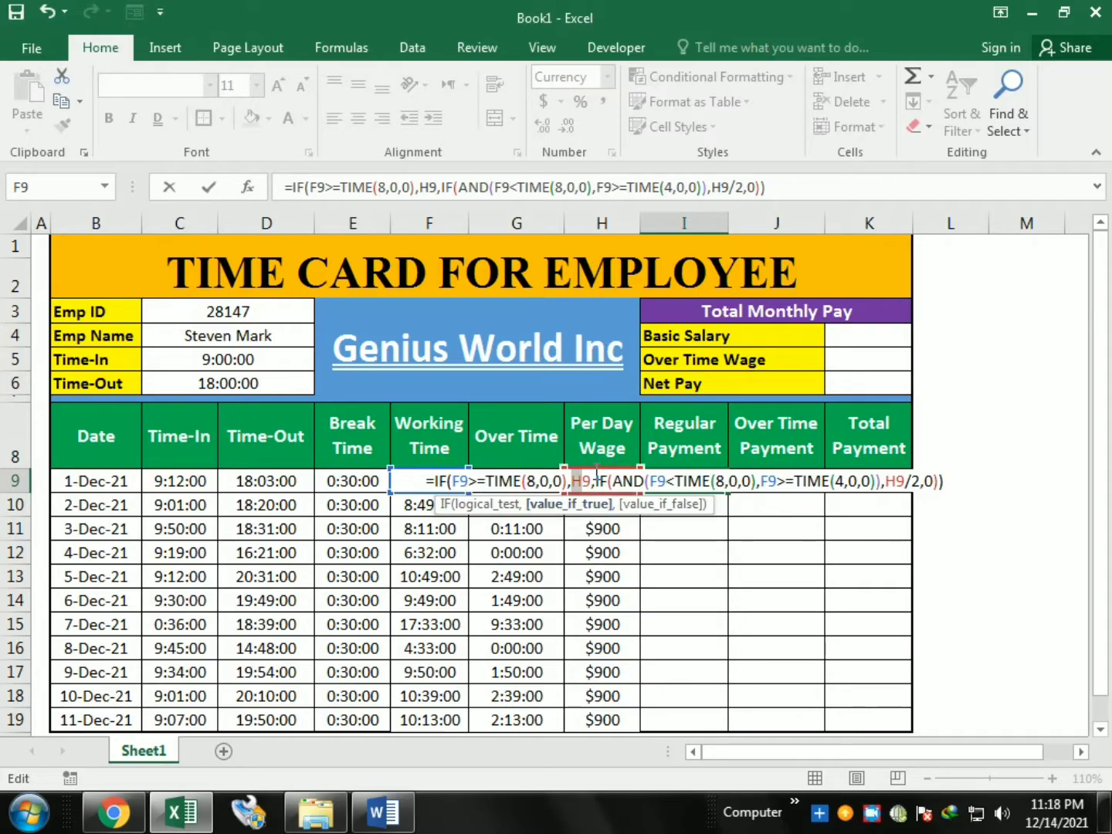
left_click(614, 482)
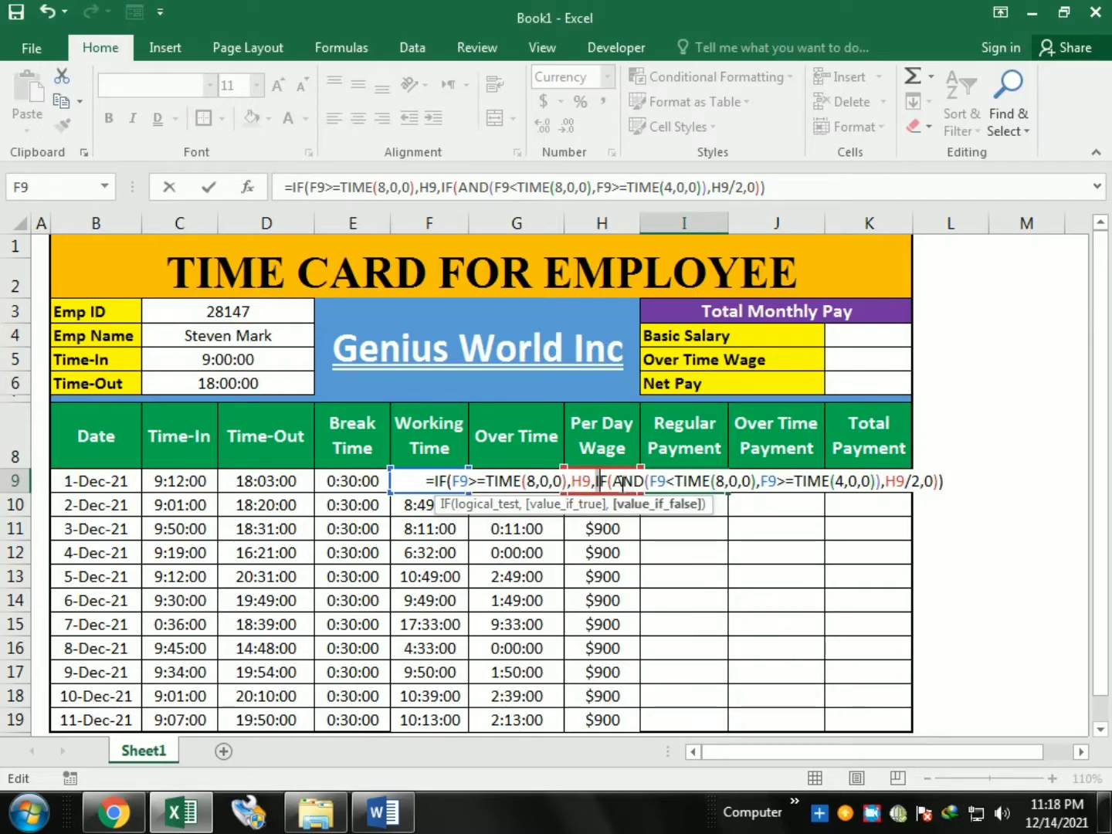
double_click(614, 482)
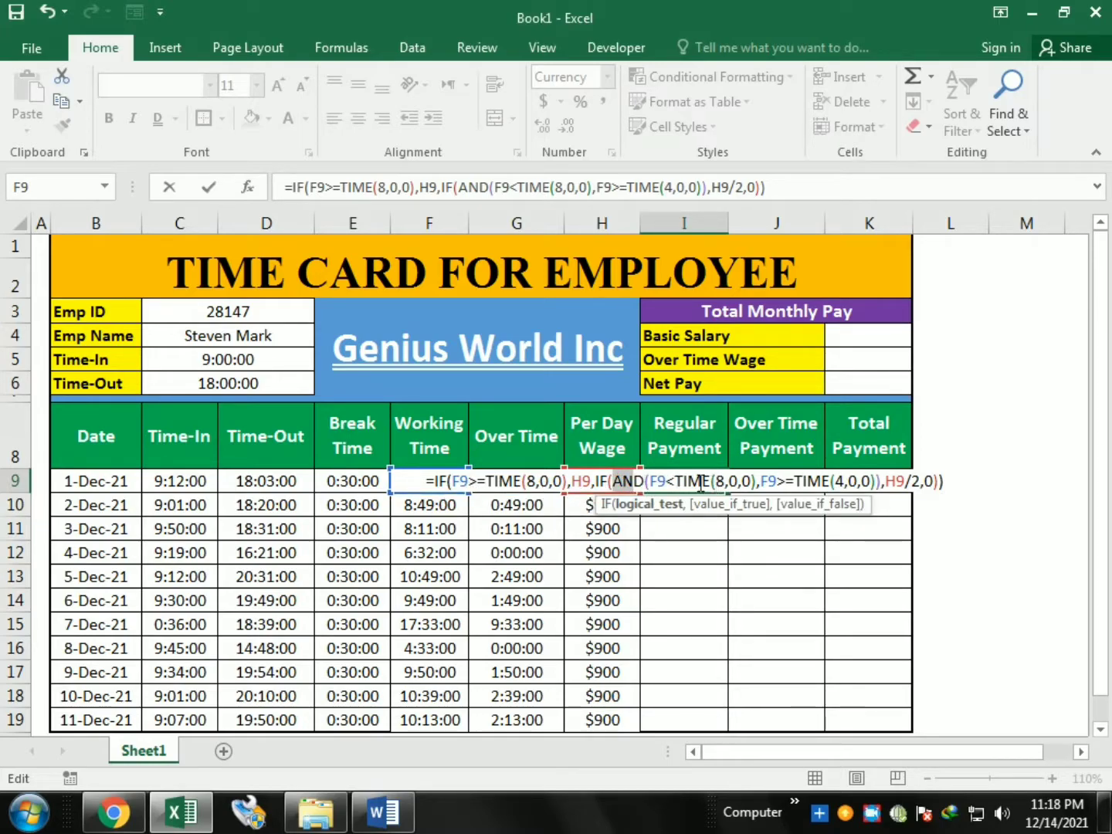
left_click_drag(652, 482, 757, 482)
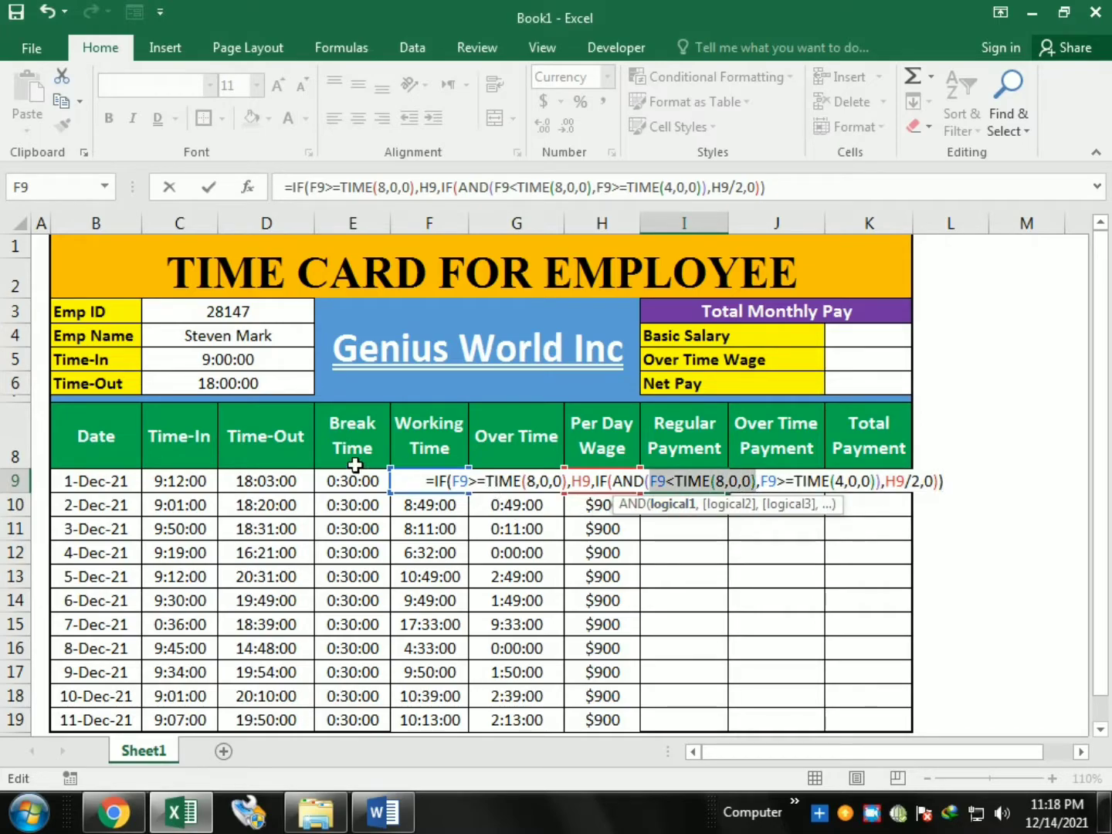
left_click_drag(761, 482, 774, 481)
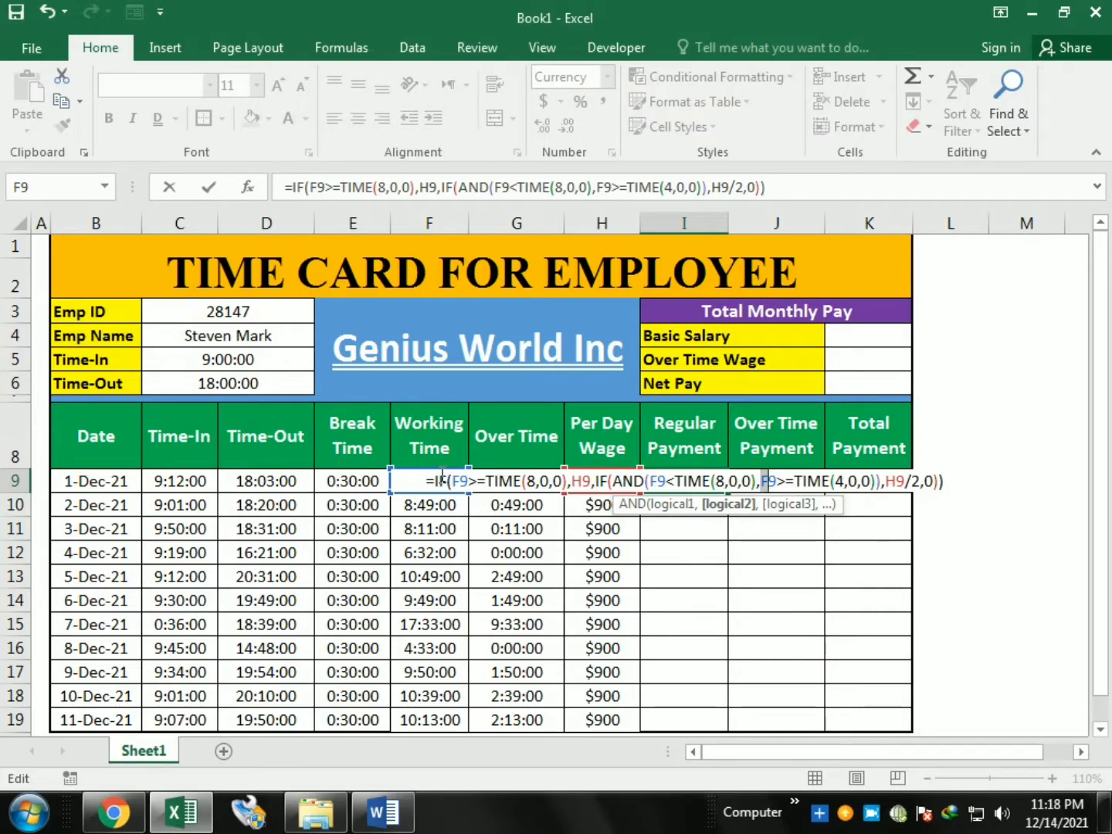
left_click(920, 481)
left_click_drag(886, 482, 920, 481)
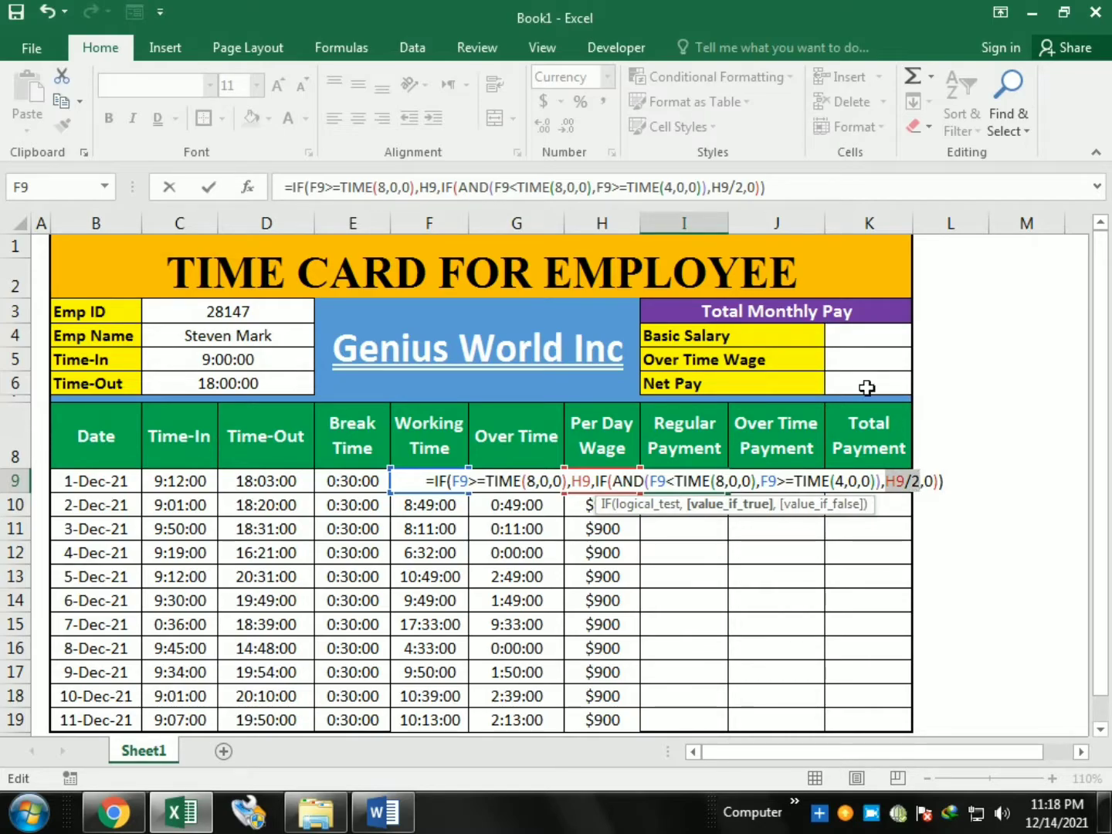
left_click(786, 191)
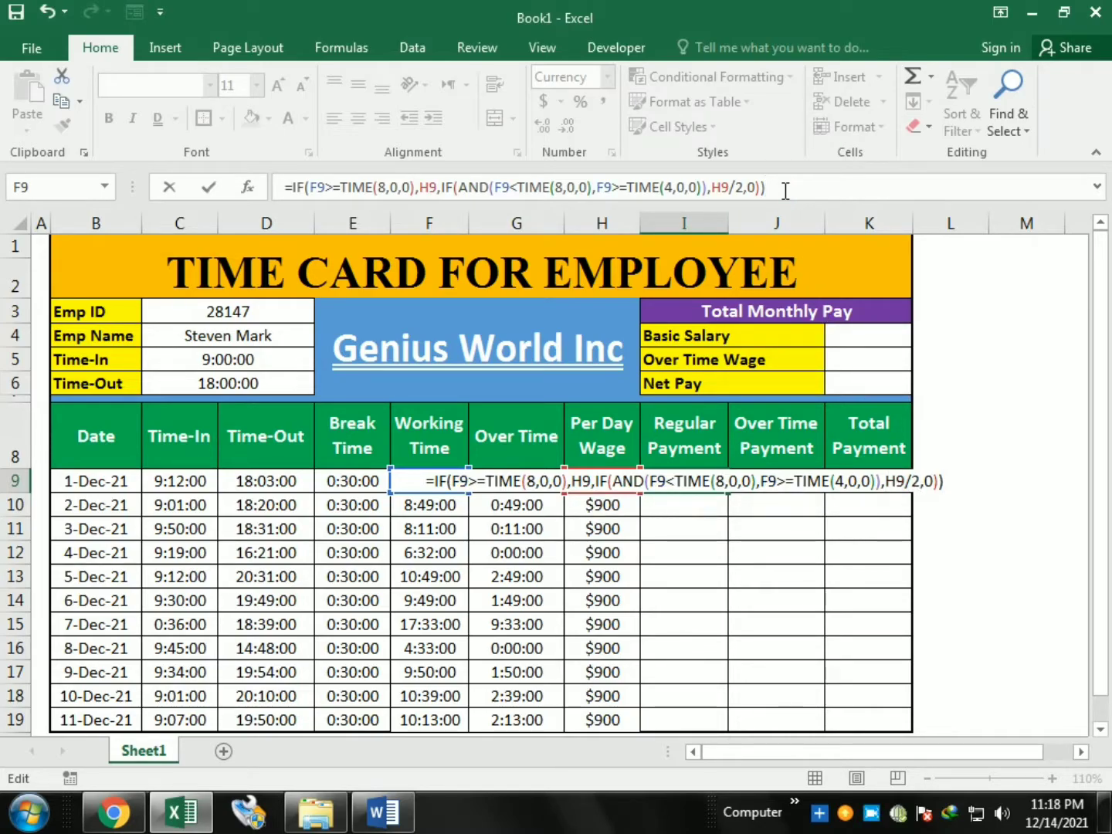
Commit the Regular Payment formula in I9 and fill it down to I19.
key("Return")
key("Up")
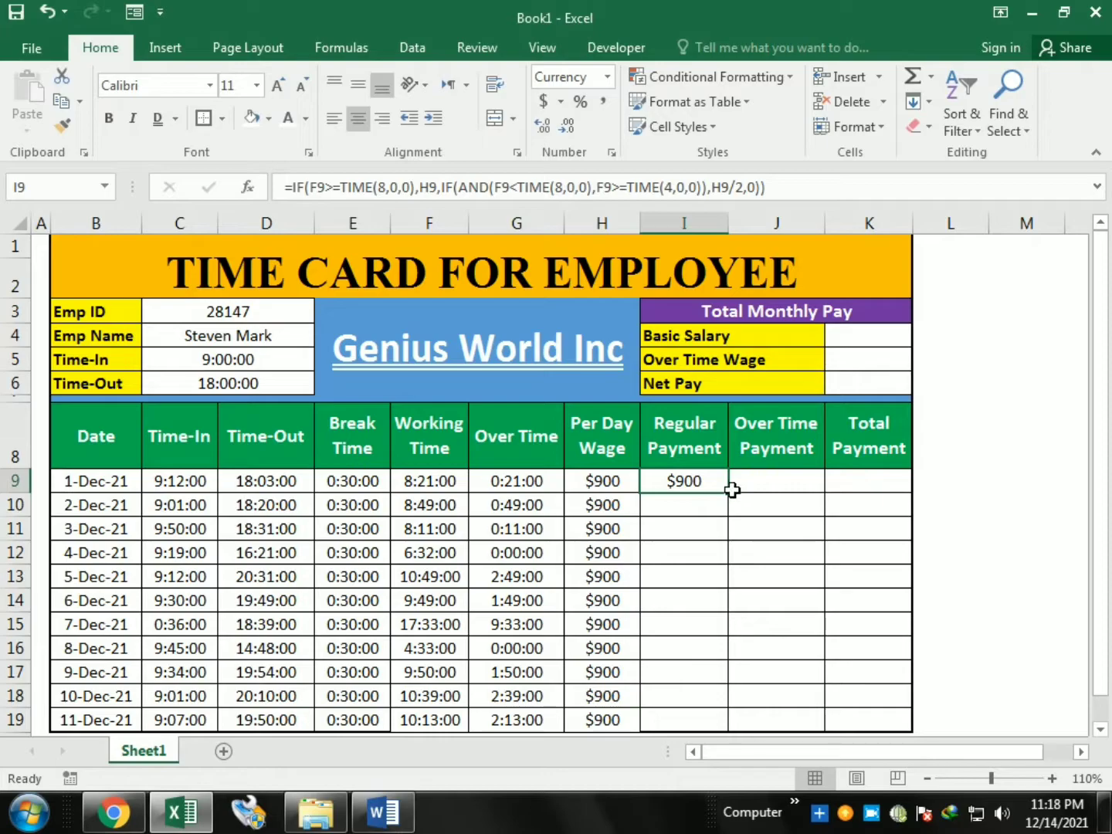
left_click_drag(728, 494, 734, 736)
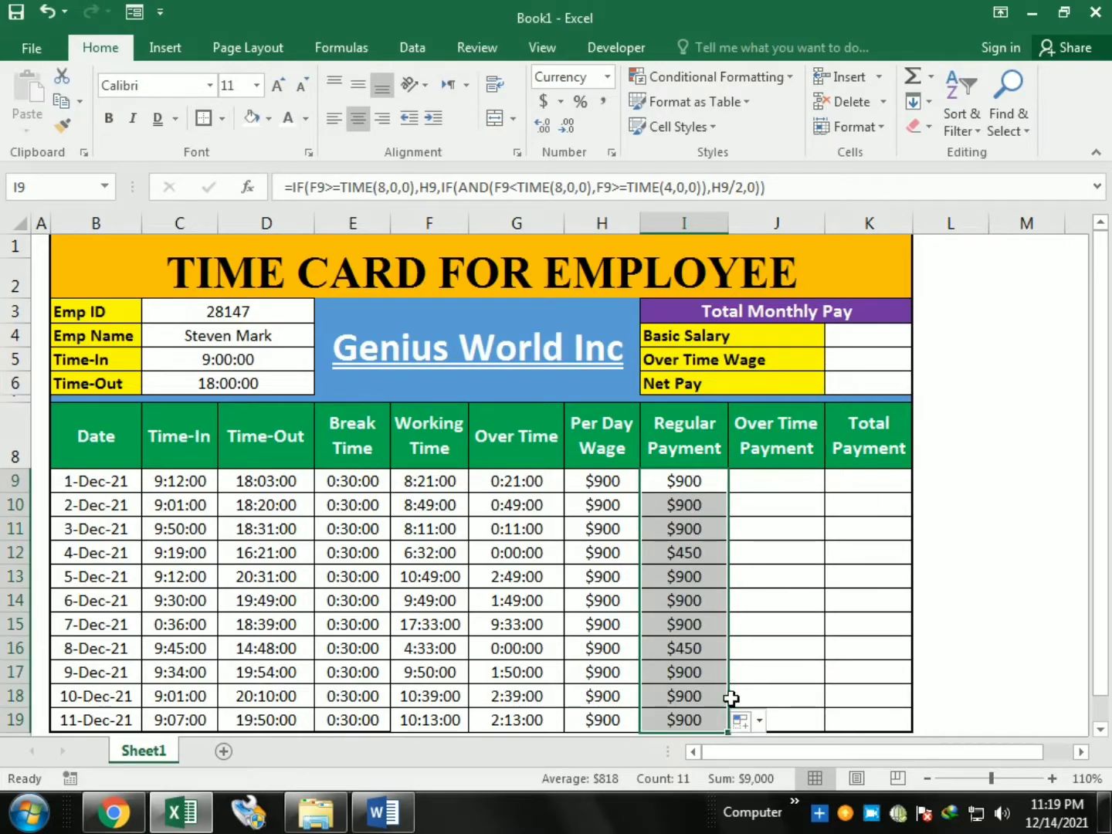
Examine the 4-Dec-21 Regular Payment in I12 against that day's time-in, time-out, working time and the H12/2 part of its formula.
left_click(753, 627)
left_click(677, 553)
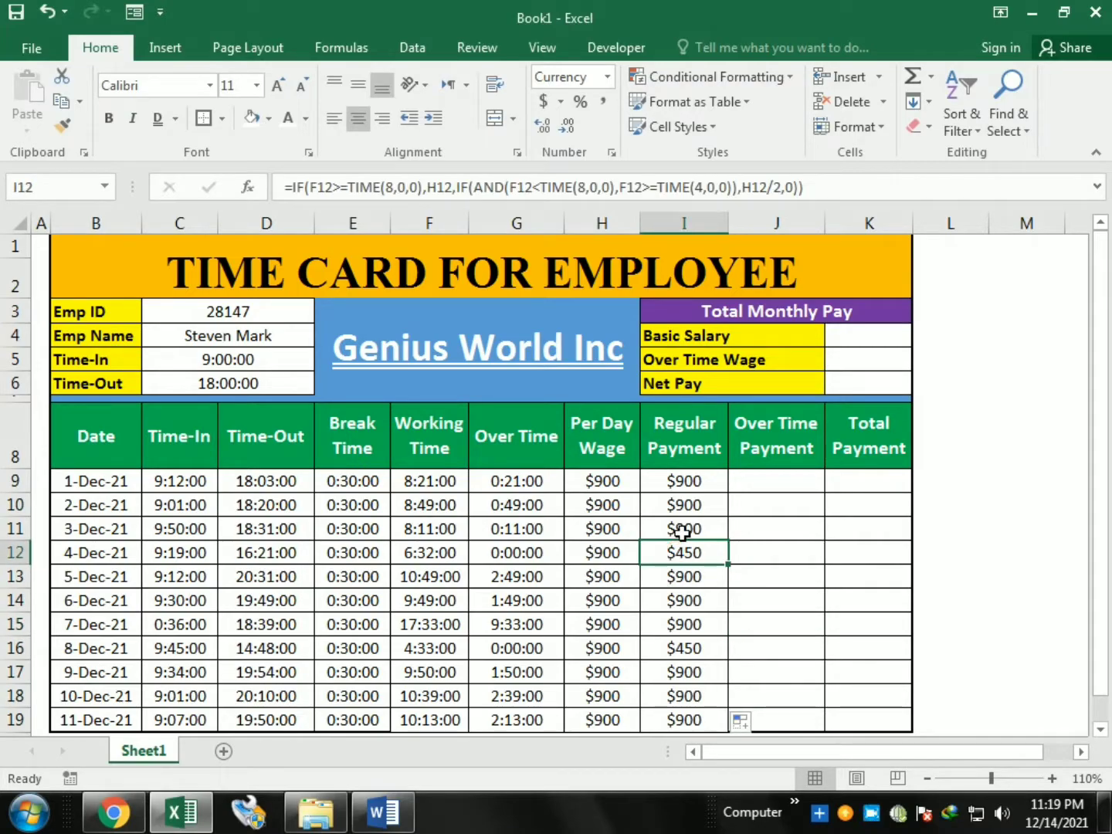
left_click(409, 552)
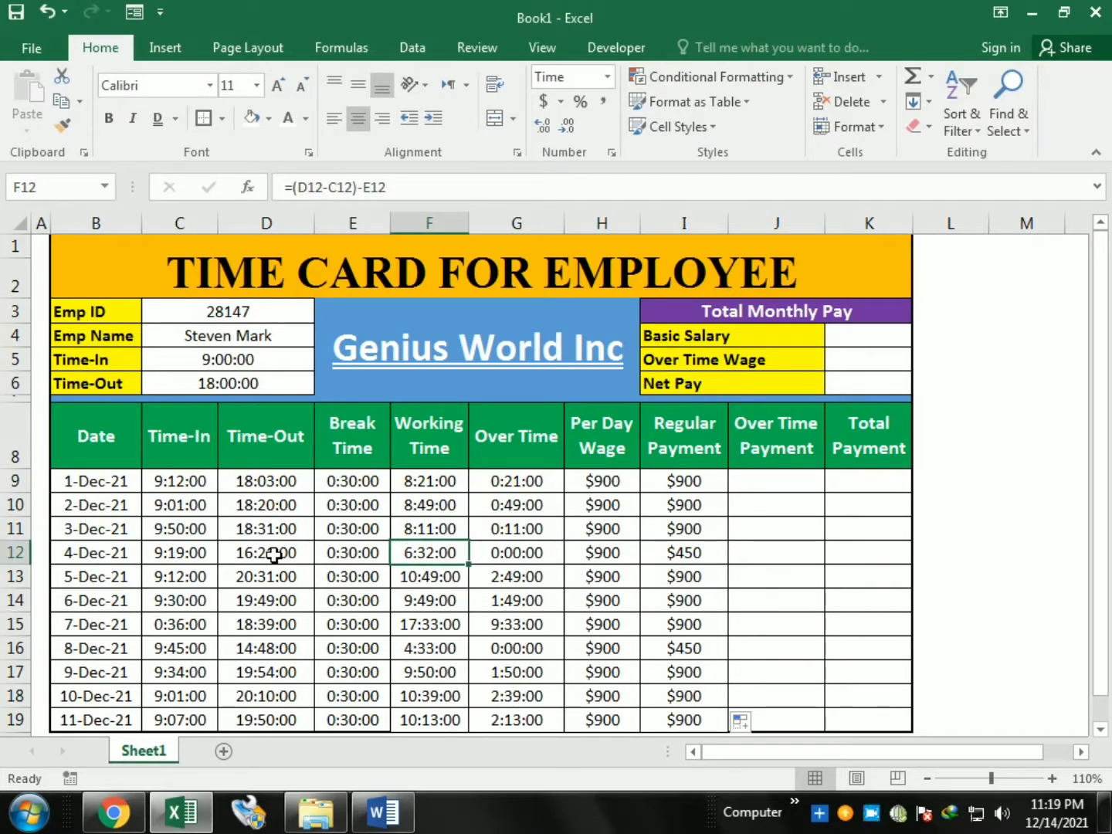
left_click(183, 552)
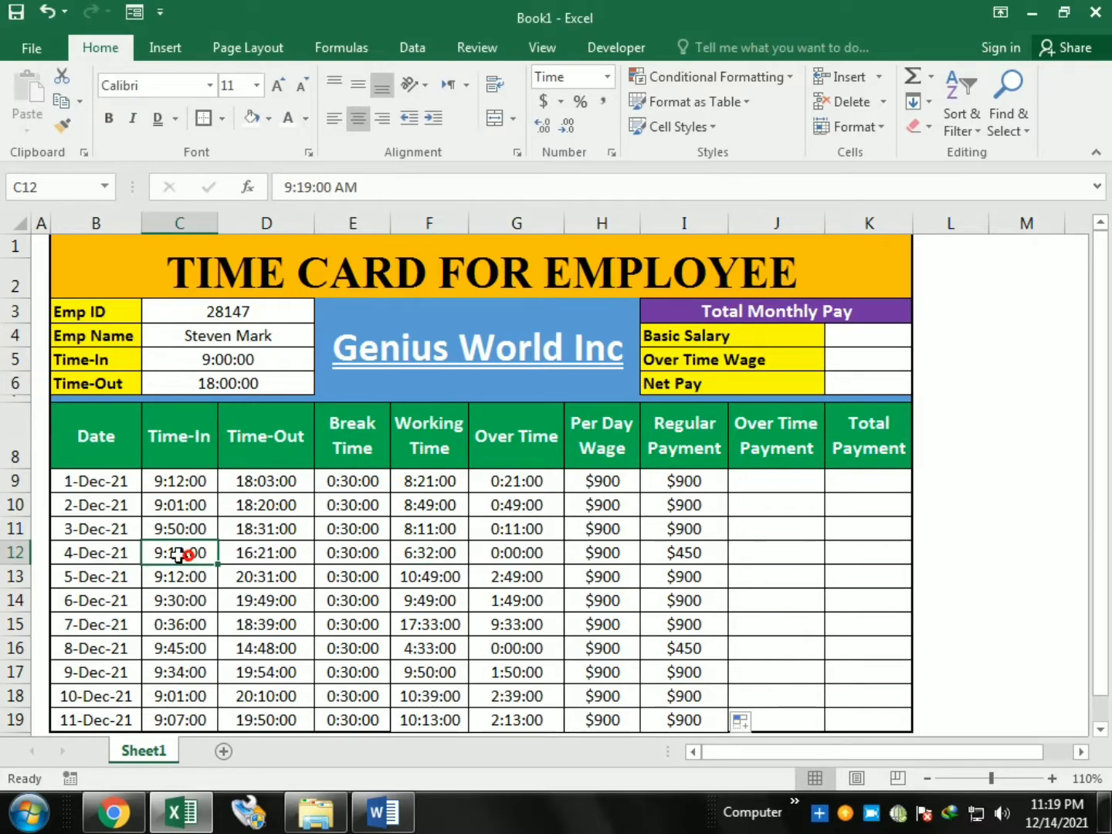
left_click(237, 553)
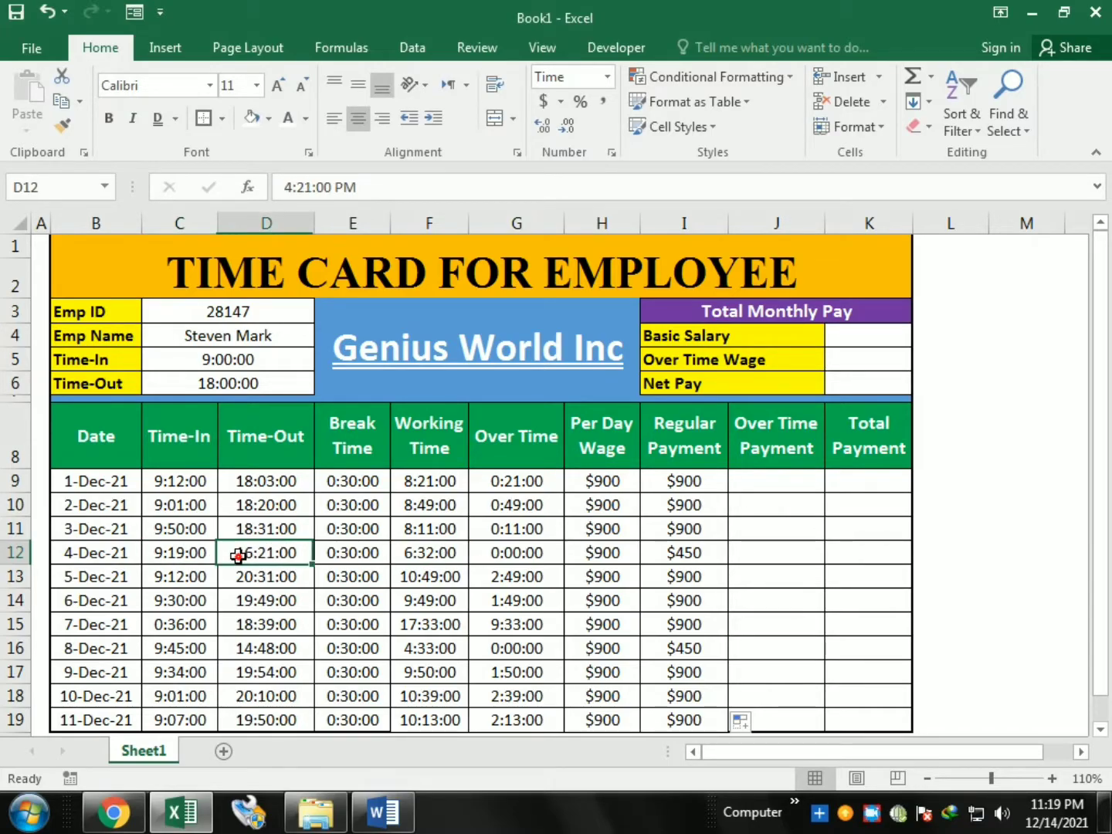
left_click(199, 382)
left_click(276, 549)
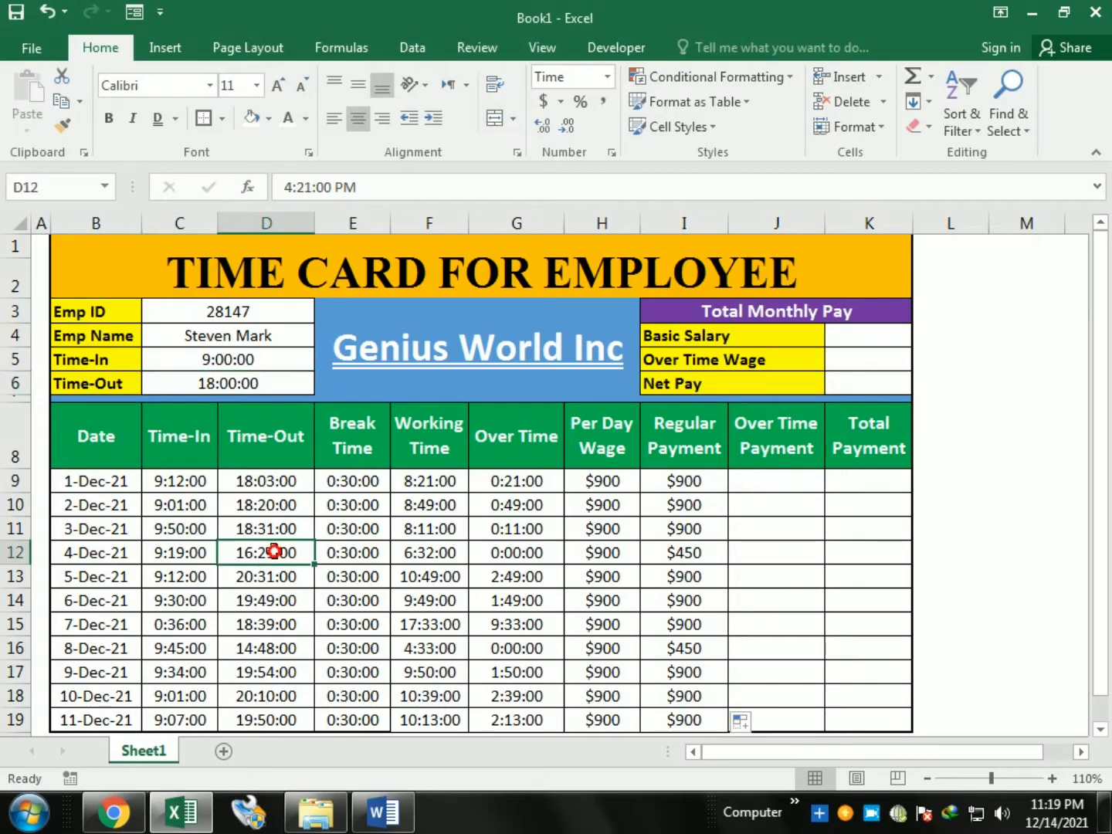
left_click(432, 553)
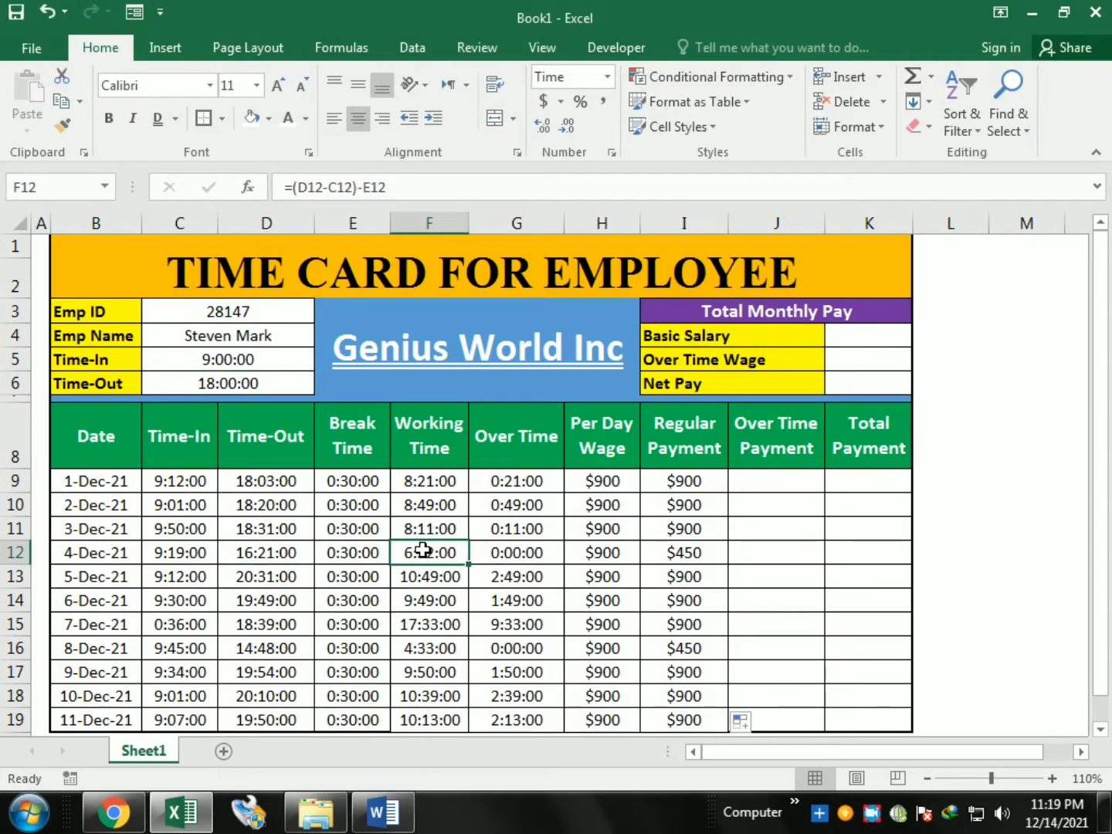
left_click(679, 556)
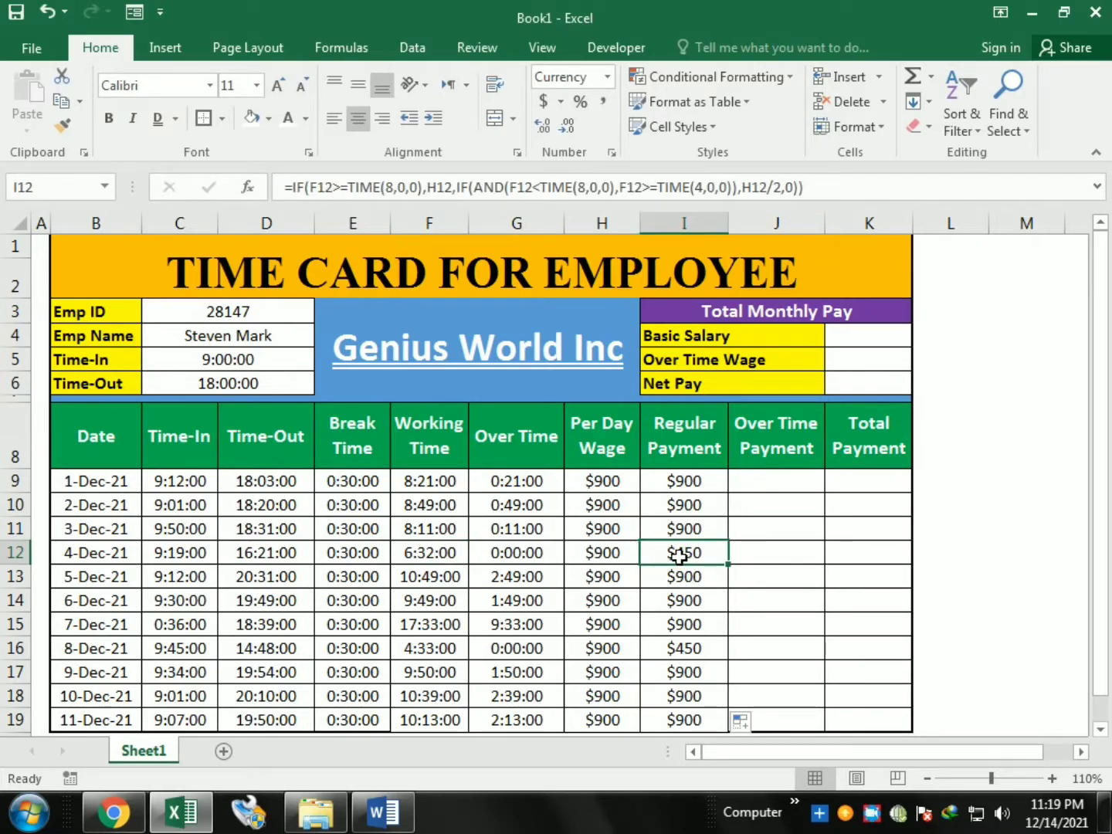
left_click(780, 190)
left_click_drag(768, 189, 741, 190)
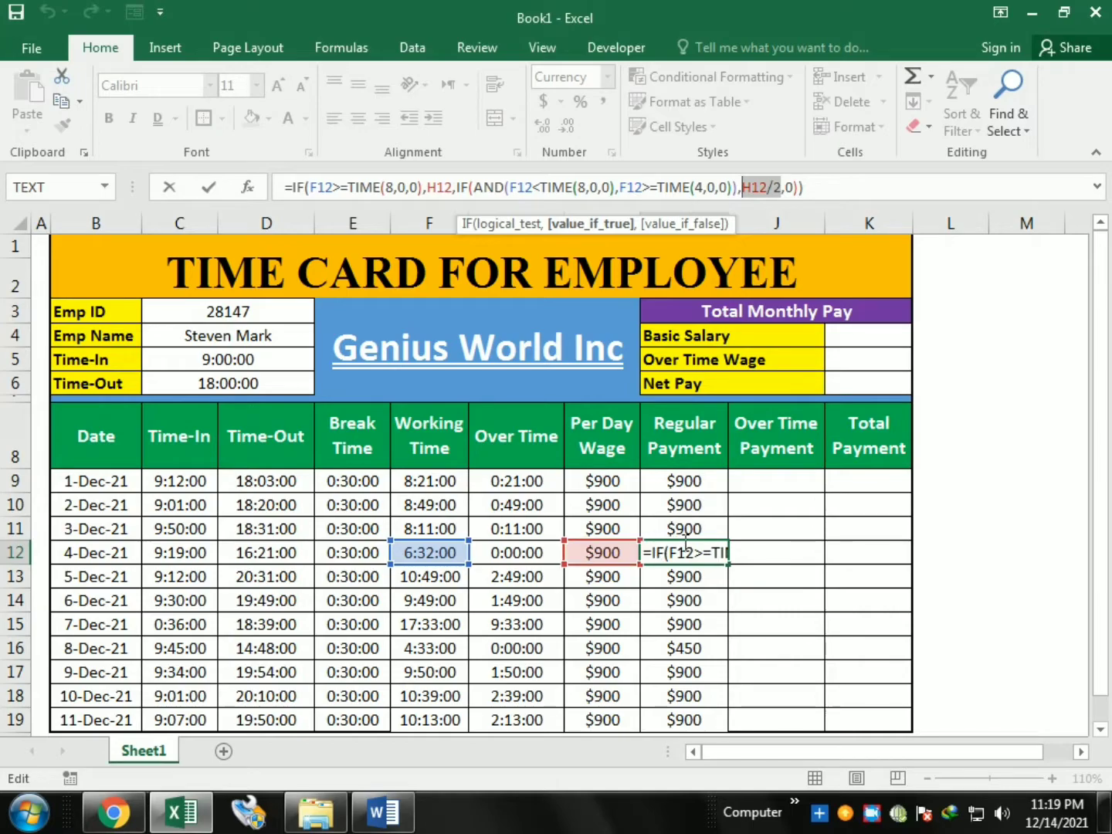
key("ctrl+Return")
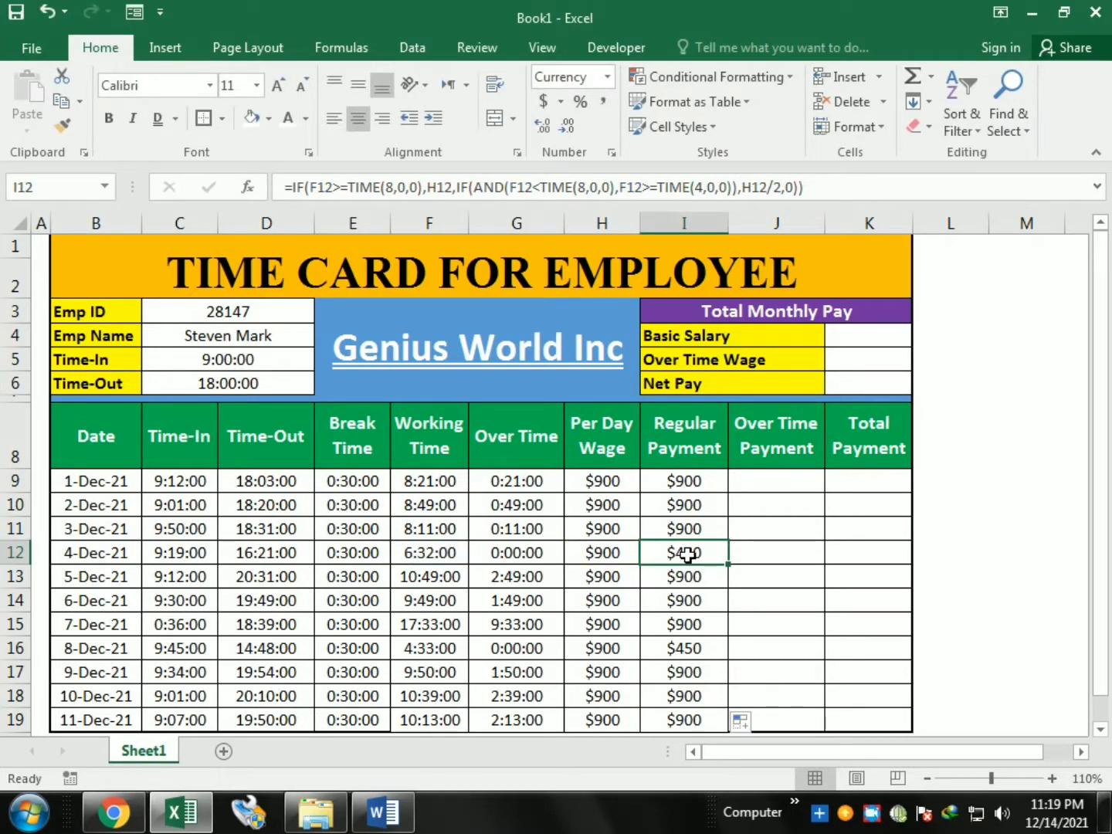
Start the Over Time Payment formula in J9 by dividing the per-day wage H9 by TIME(8,0,0).
left_click(789, 484)
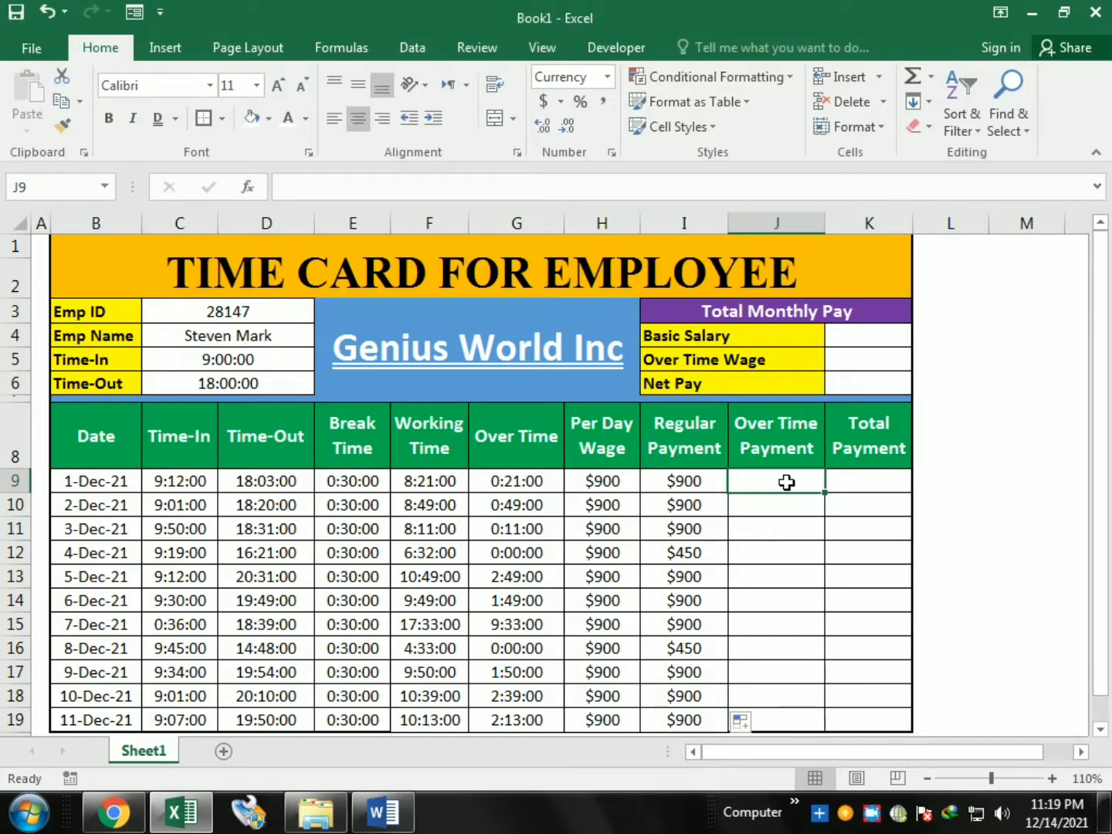
type("=")
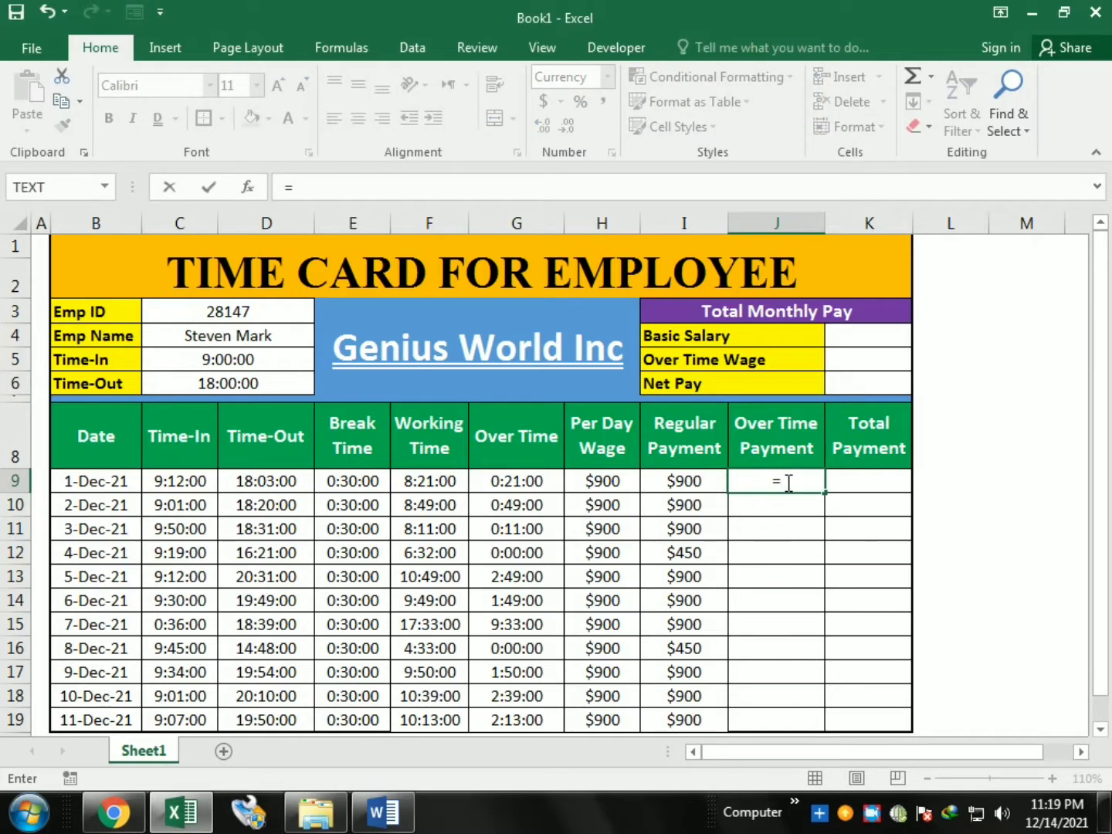
left_click(691, 481)
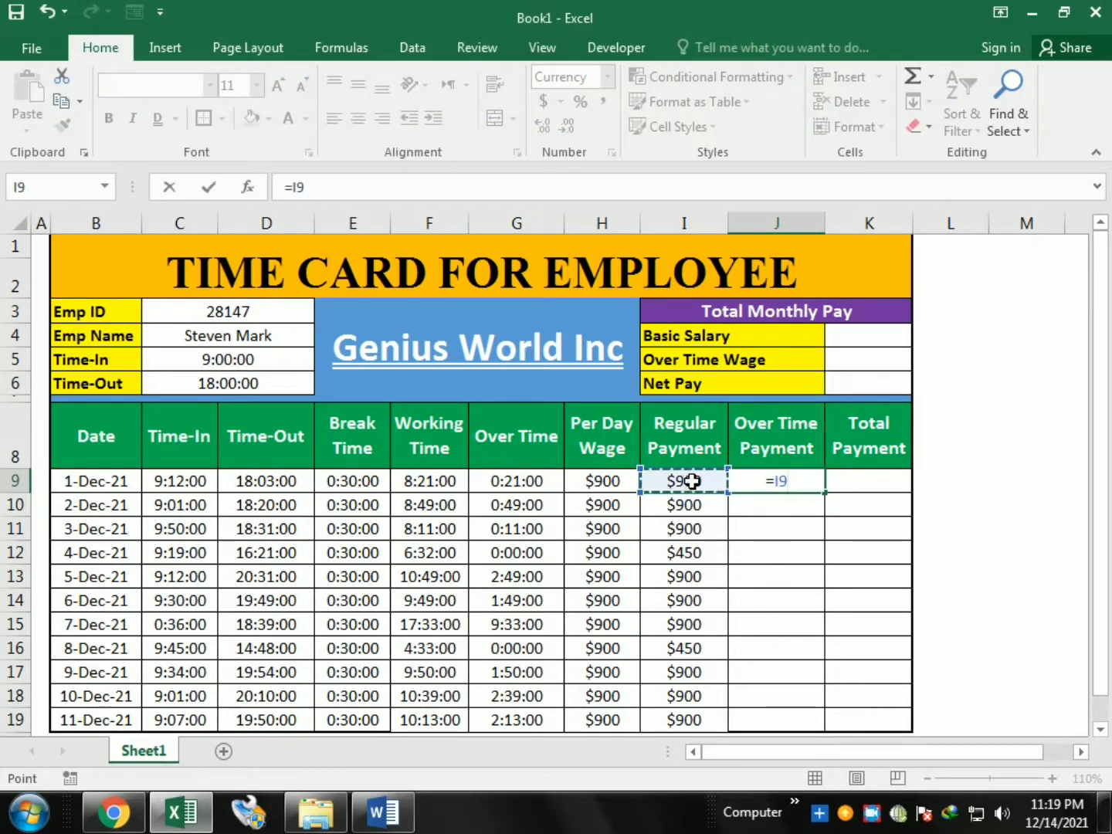
left_click(593, 479)
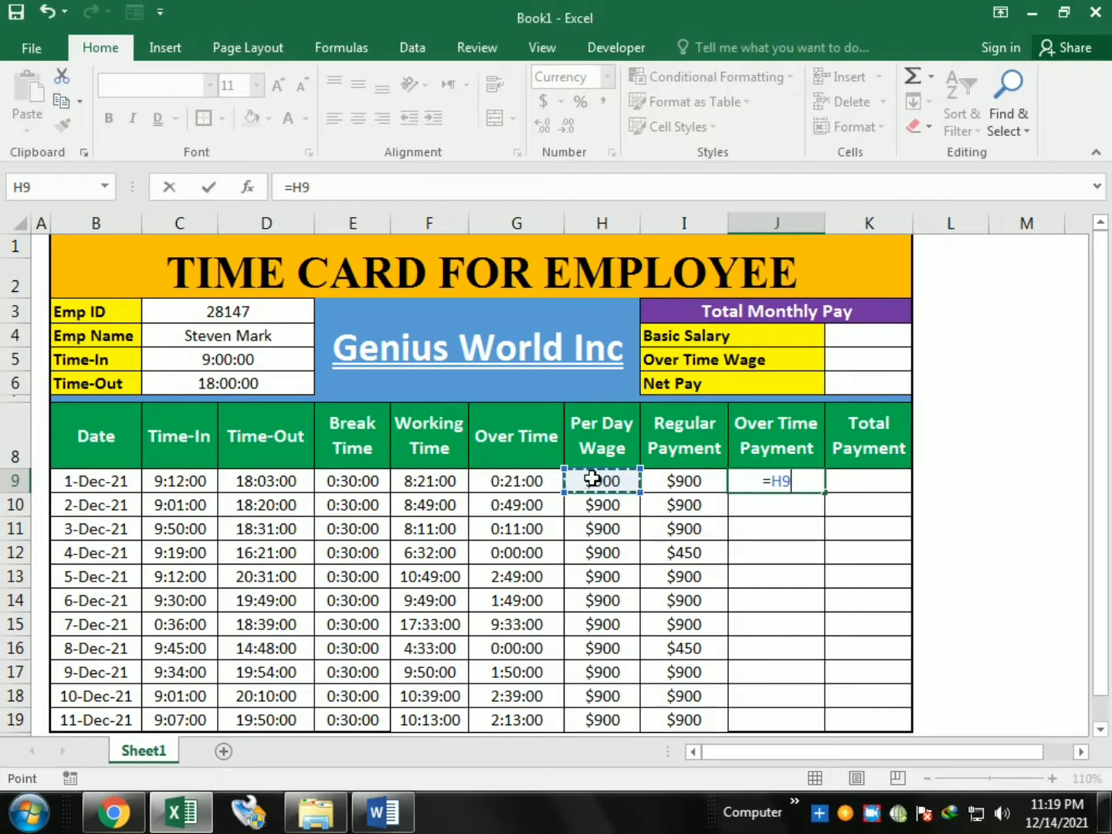
type("/TI")
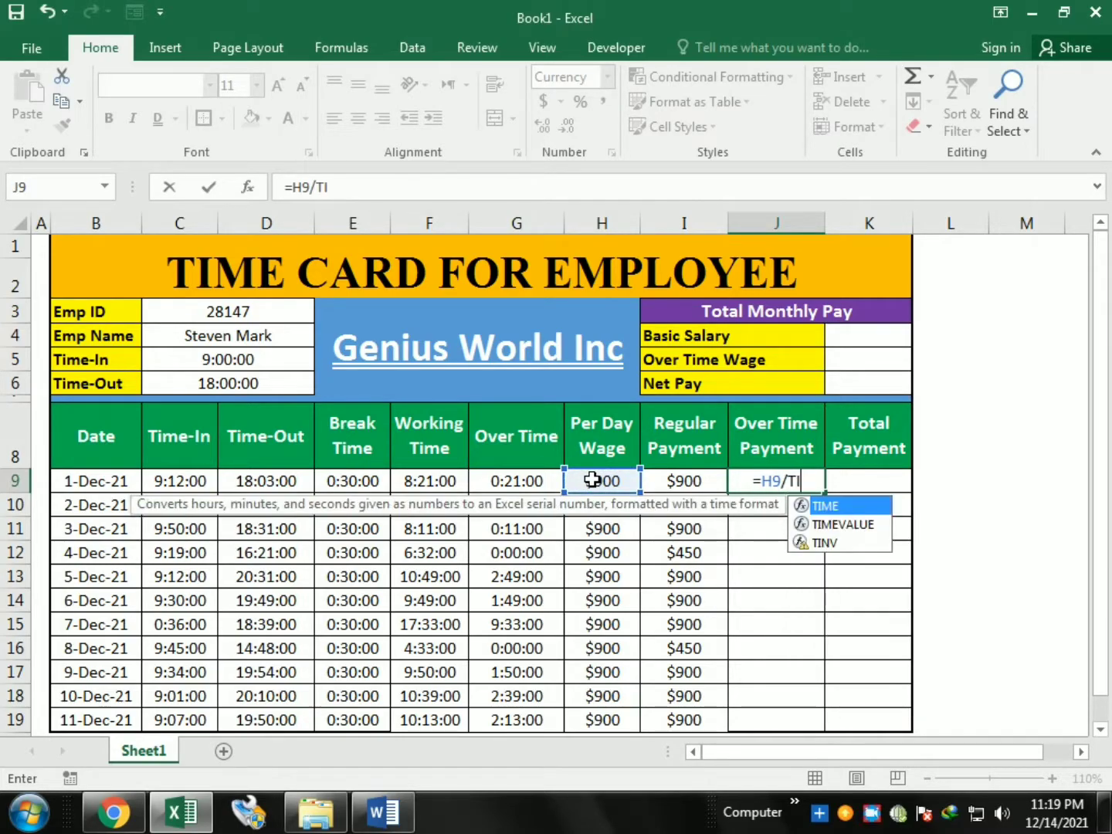
type("ME(")
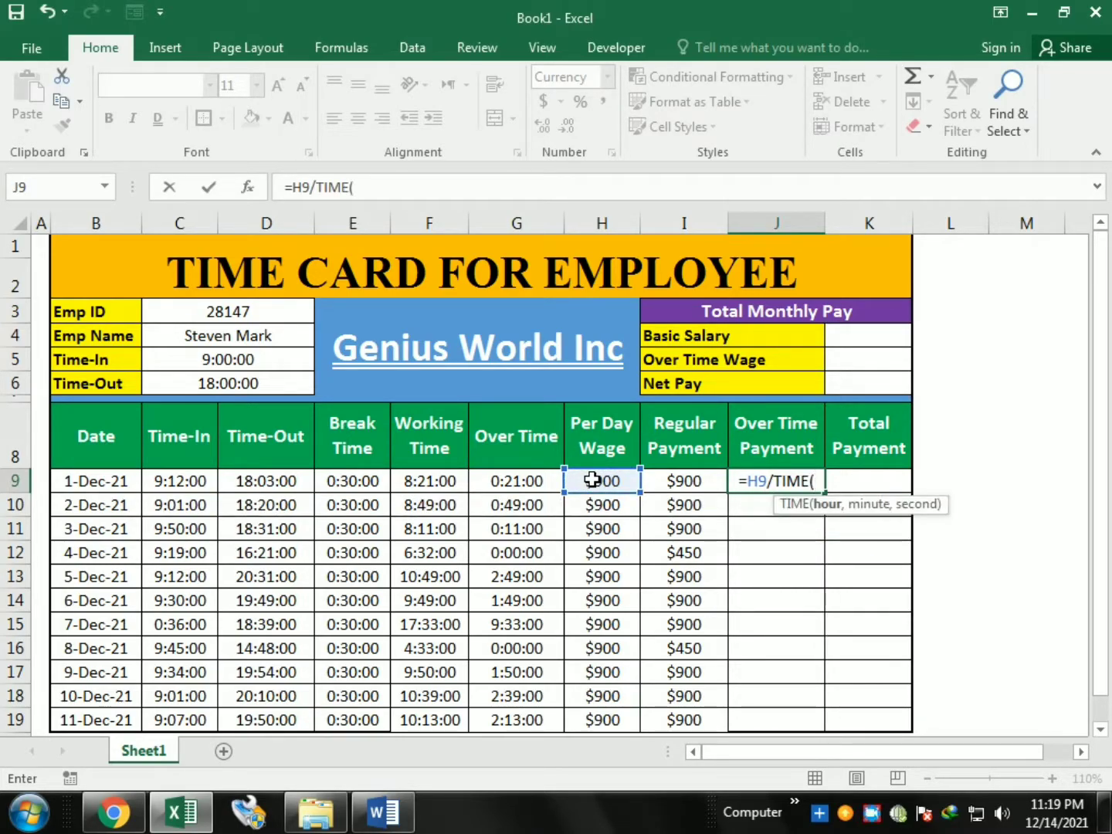
type("8")
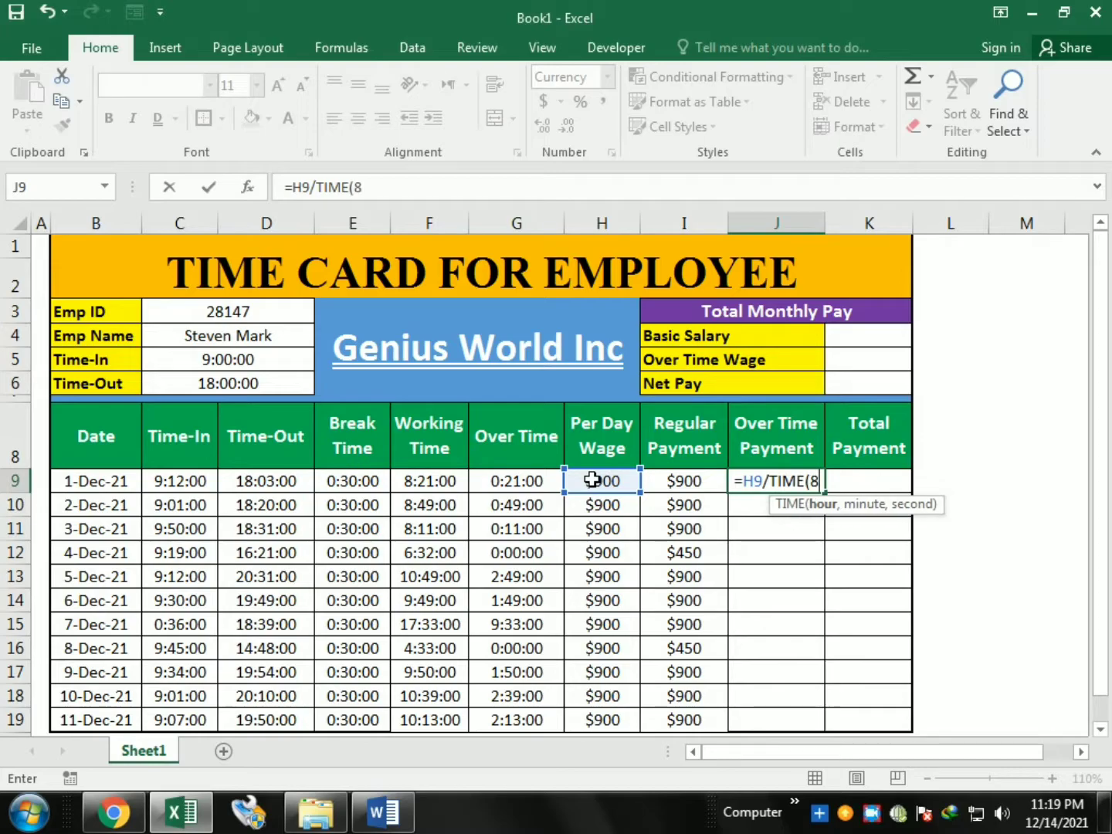
type(",0,0")
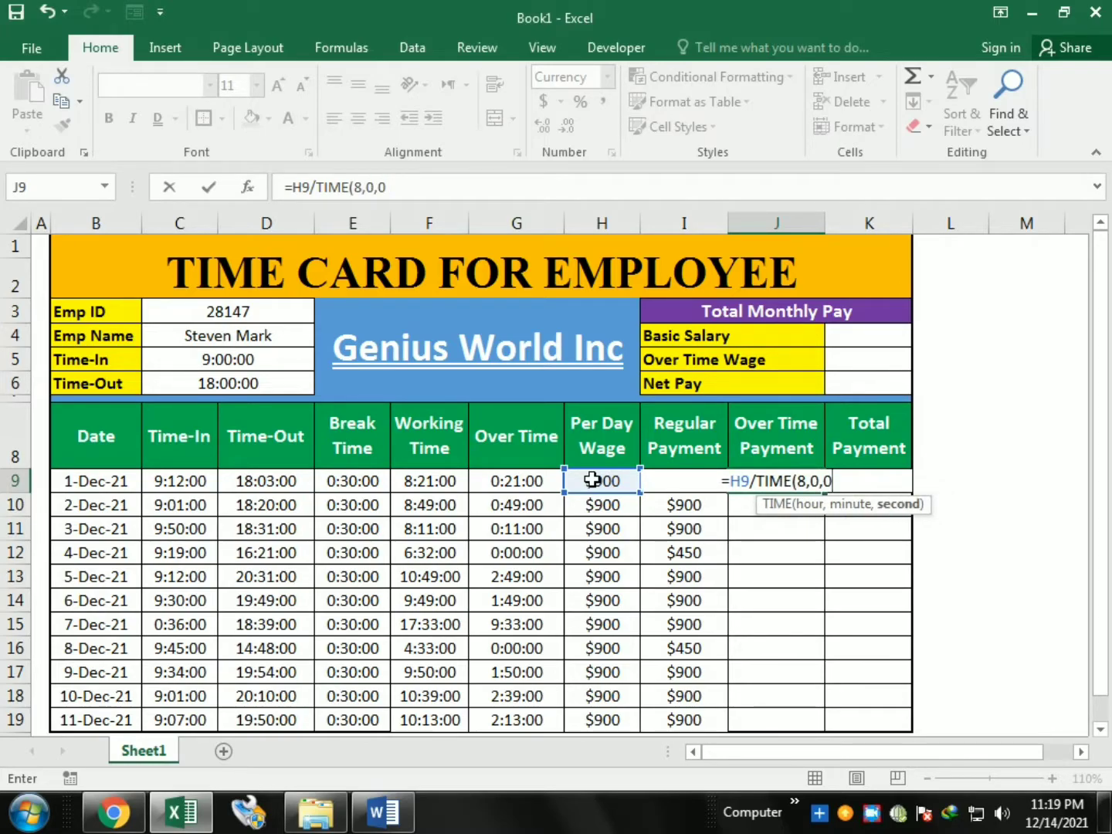
type(")")
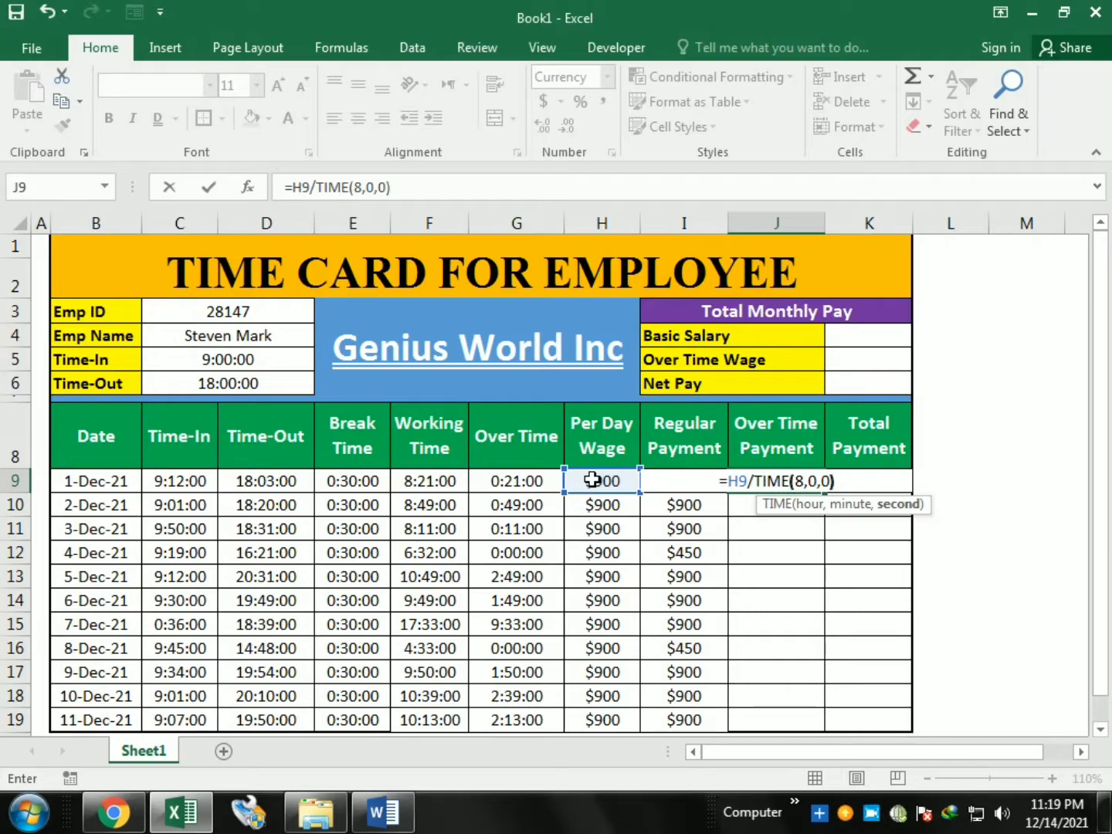
Complete the J9 formula by multiplying by the overtime in G9 and by 1.5, and fill it down to J19.
type("*")
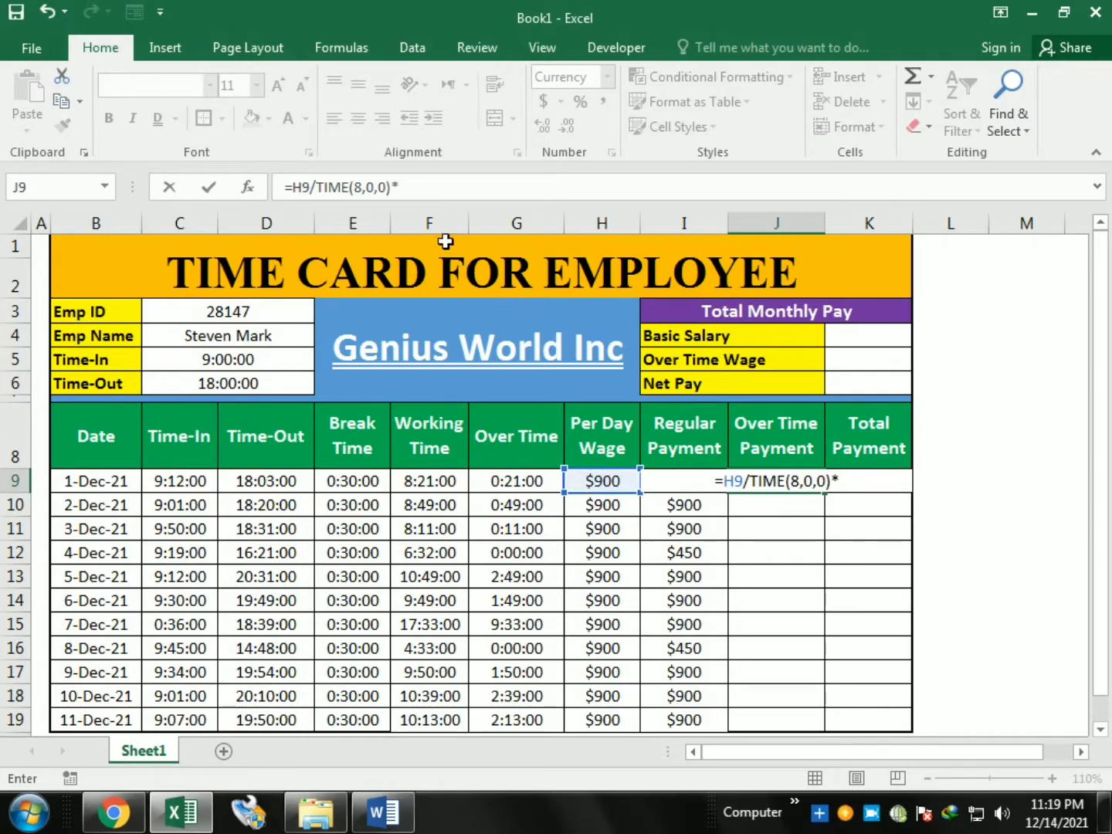
left_click(536, 479)
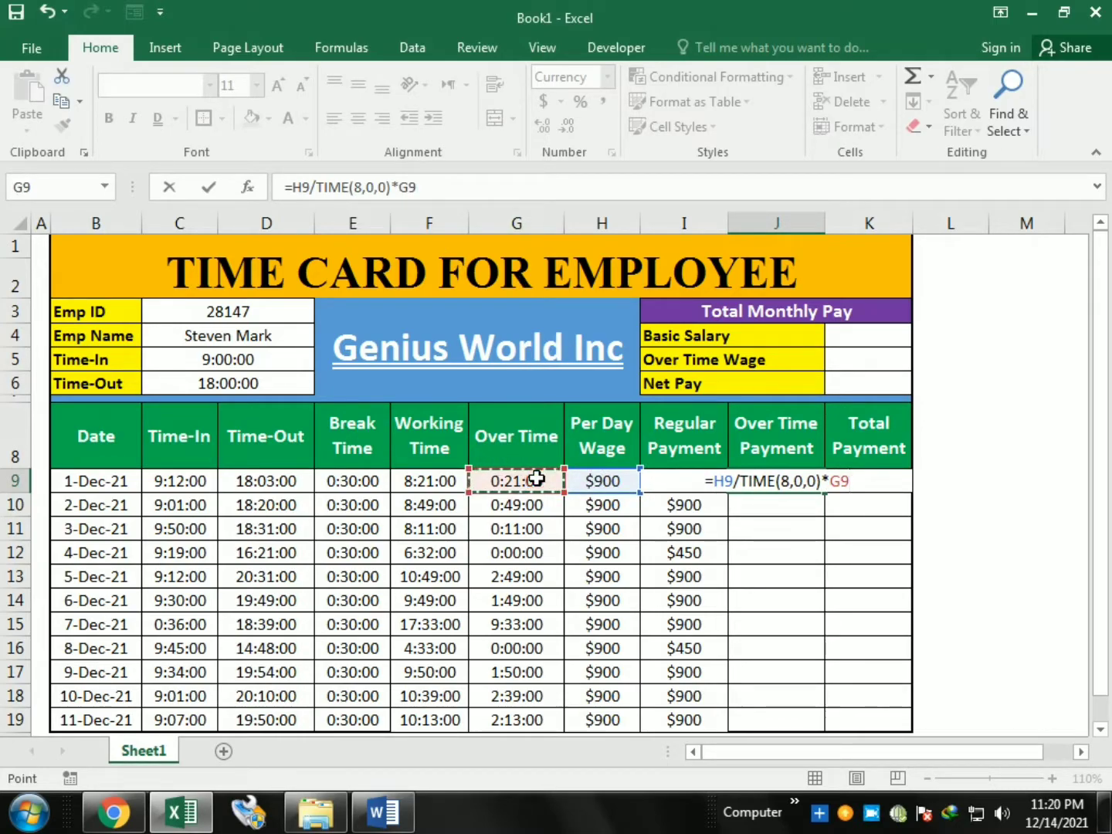
type("*1.5")
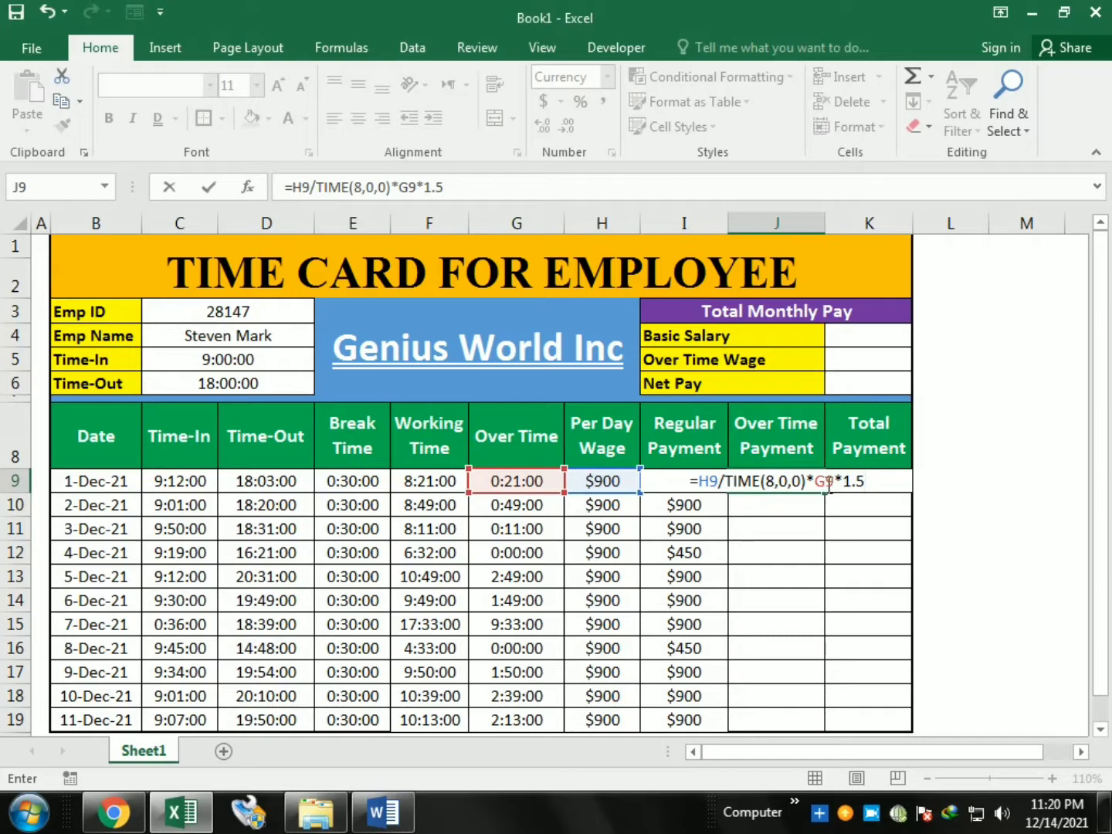
mouse_move(820, 483)
left_mouse_down()
mouse_move(866, 481)
mouse_move(824, 483)
left_mouse_up()
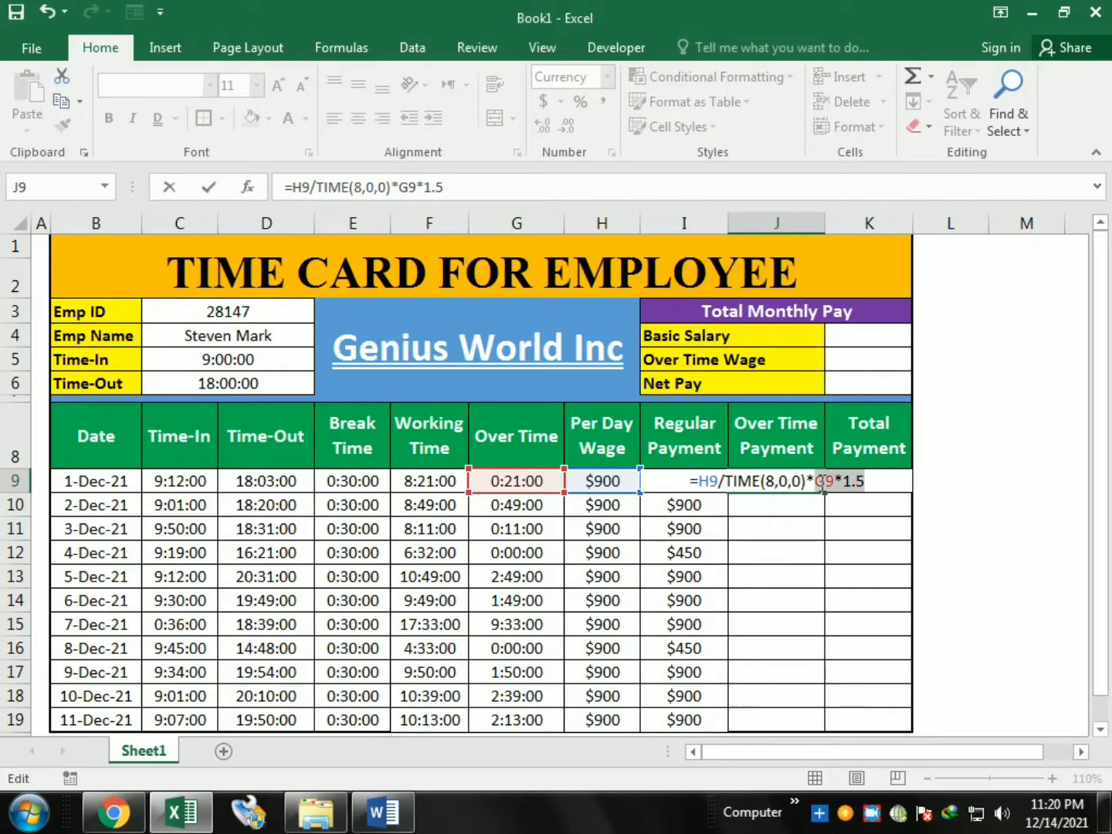
left_click(868, 483)
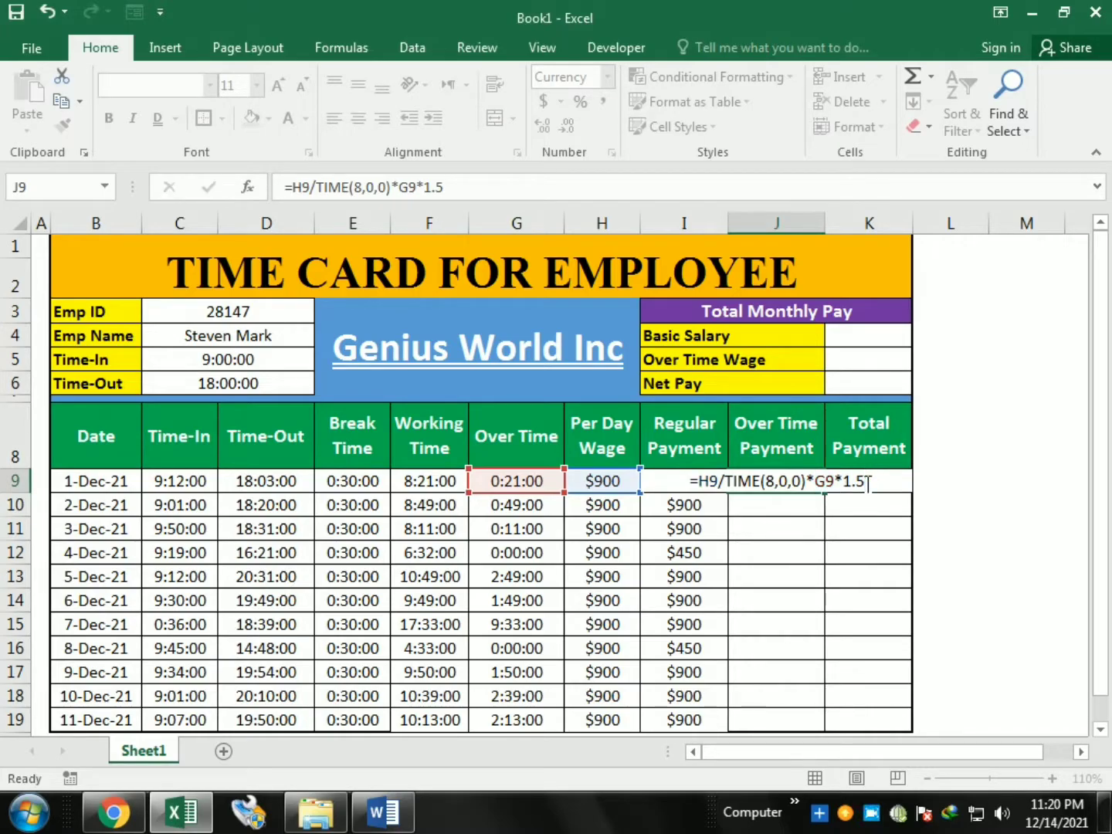
key("Return")
key("Up")
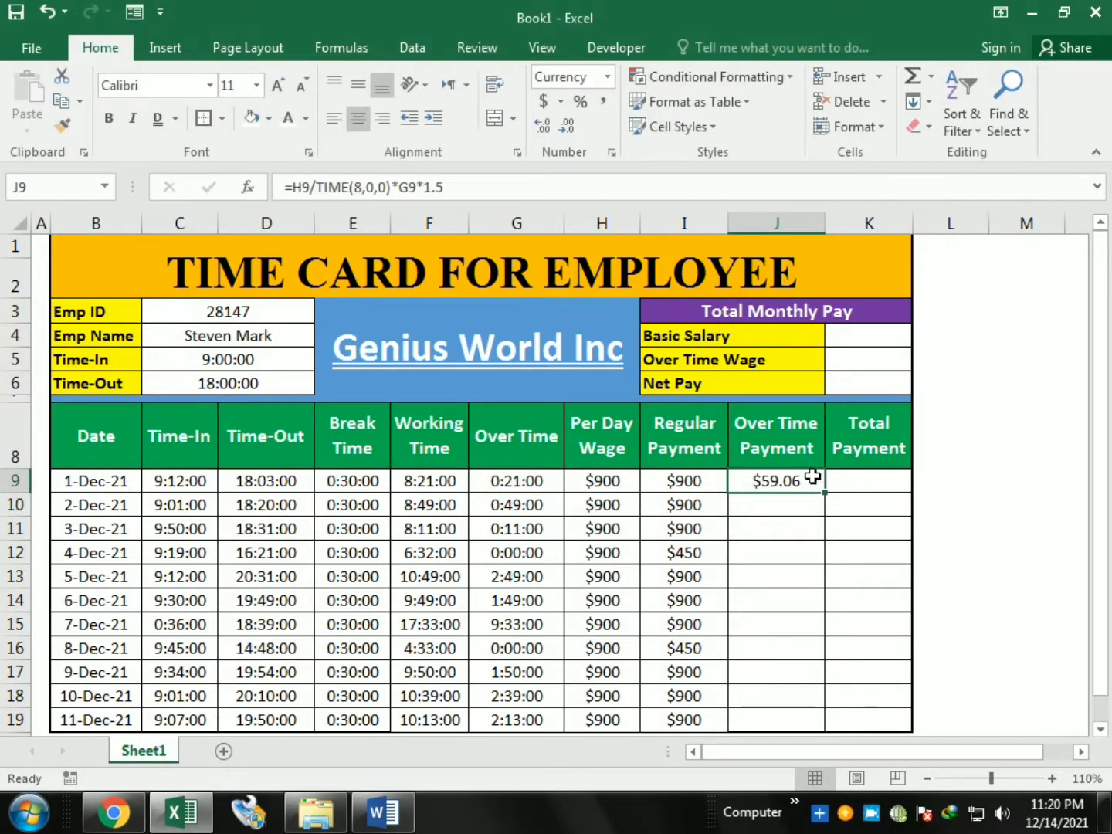
left_click_drag(825, 492, 824, 726)
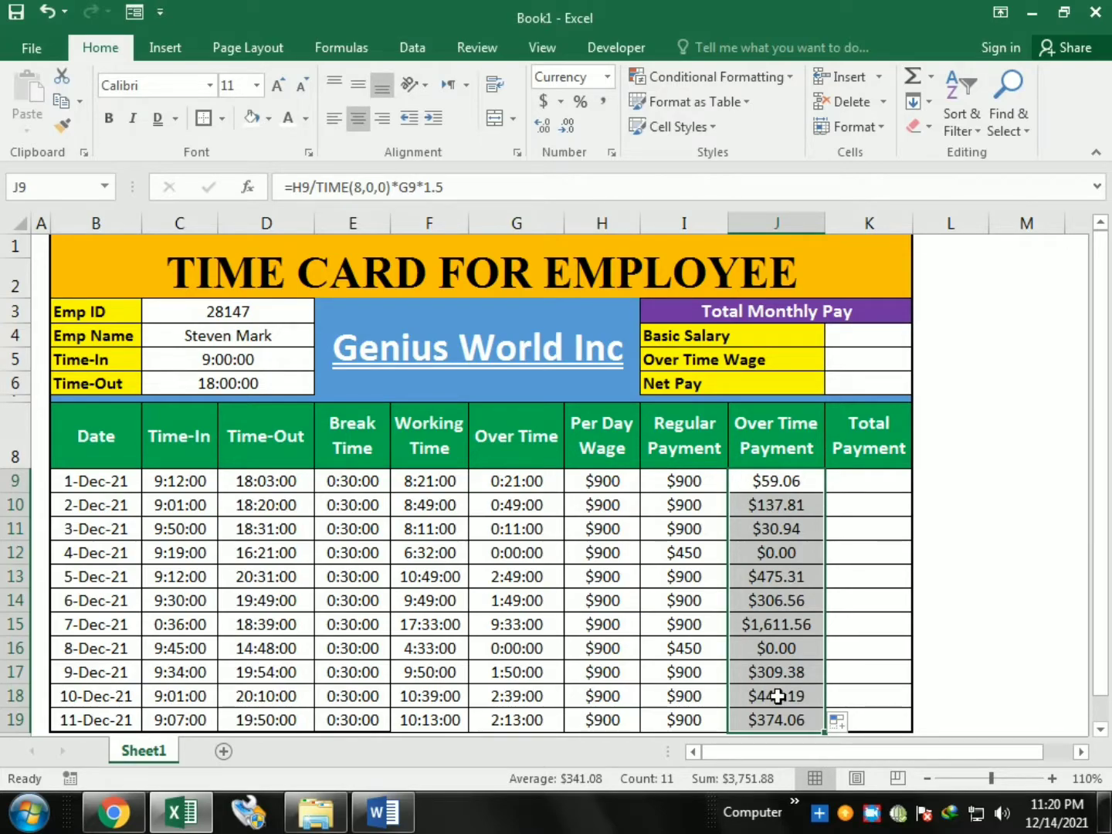
Calculate the Total Payment in K9 with =SUM(I9:J9) and fill the formula down to K19.
left_click(868, 486)
type("=SUM")
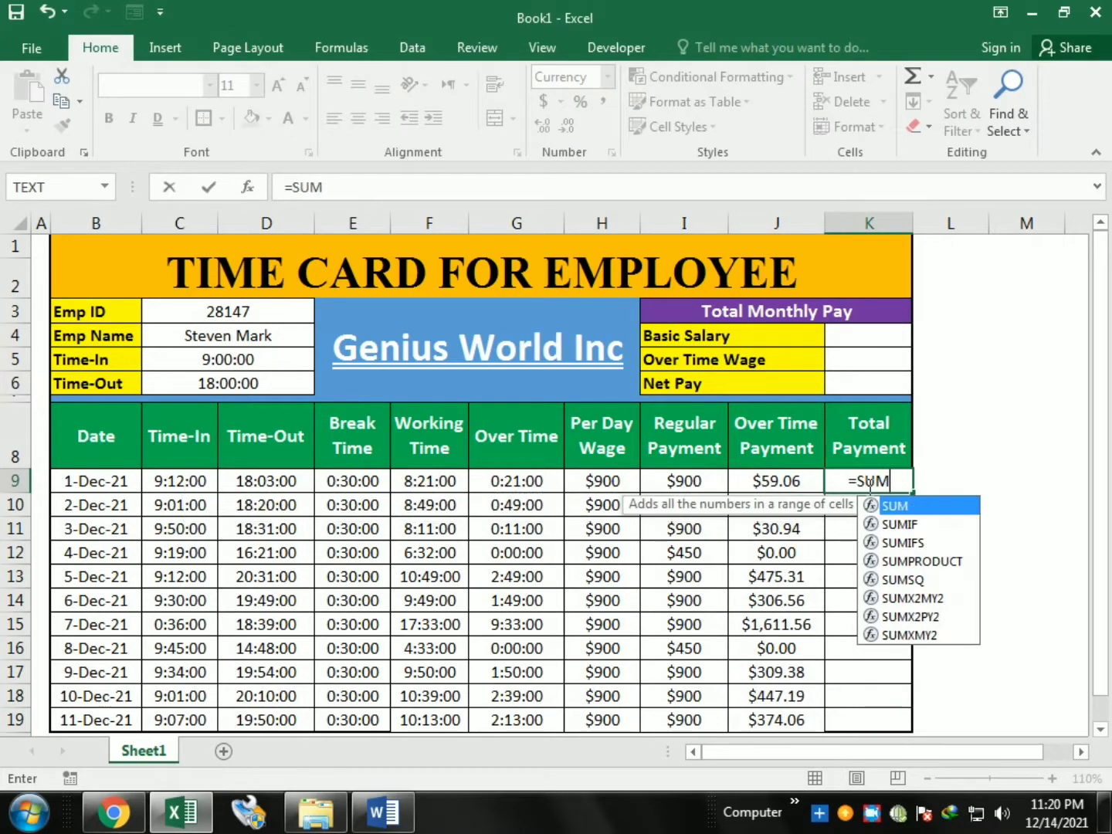
type("(")
key("Left")
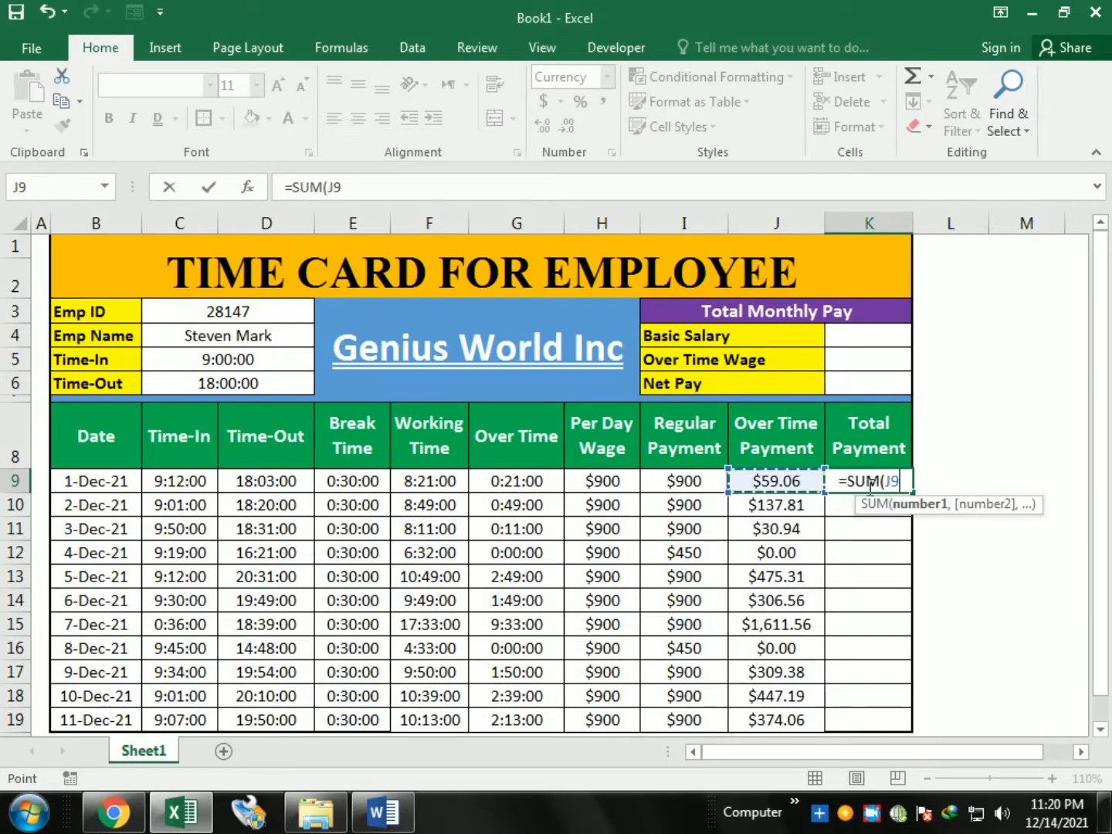
key("shift+Left")
type(")")
key("Return")
left_click(868, 485)
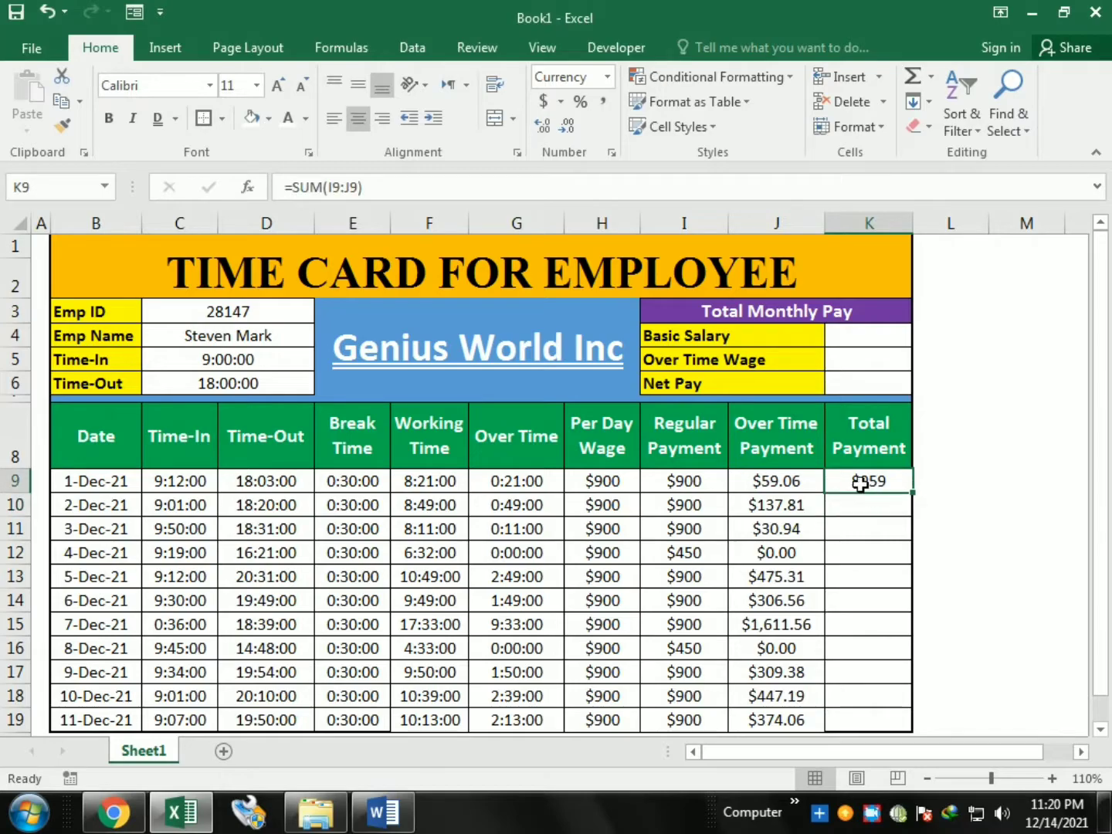
left_click_drag(913, 493, 889, 721)
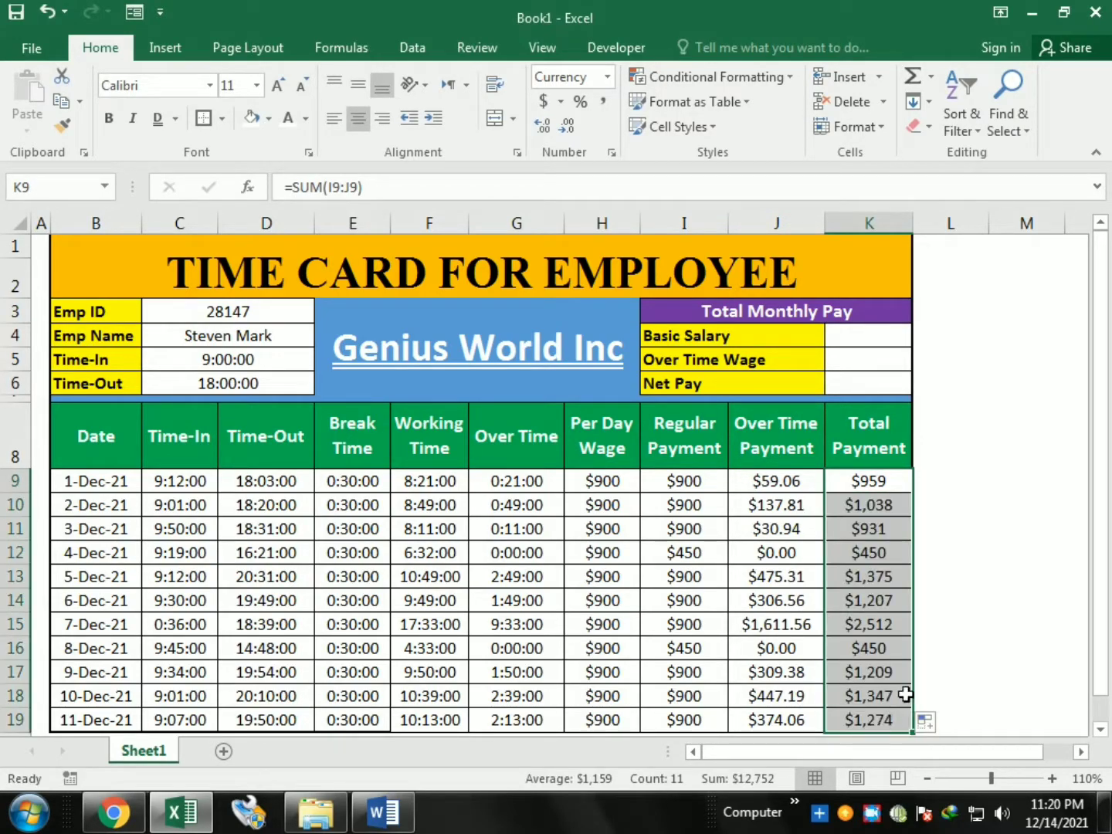
left_click(930, 672)
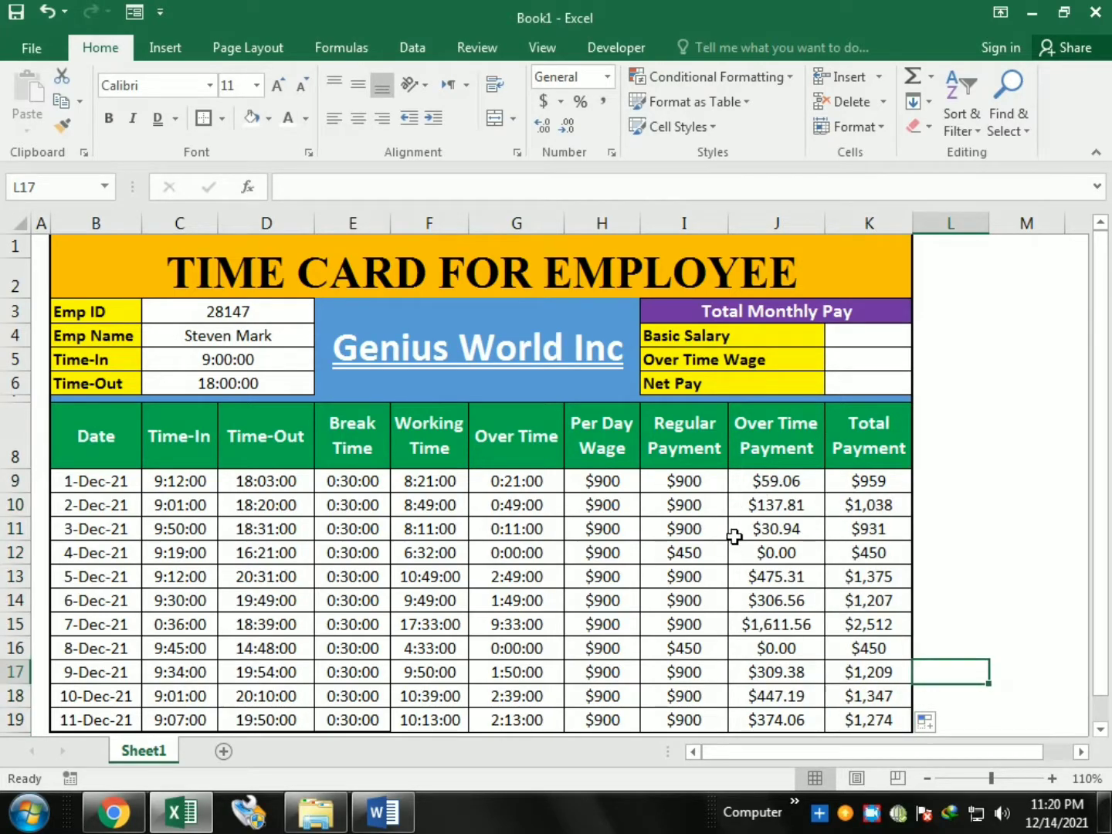
Calculate the Basic Salary in K4 by summing the regular payments with =SUM(I9:I19).
left_click(676, 332)
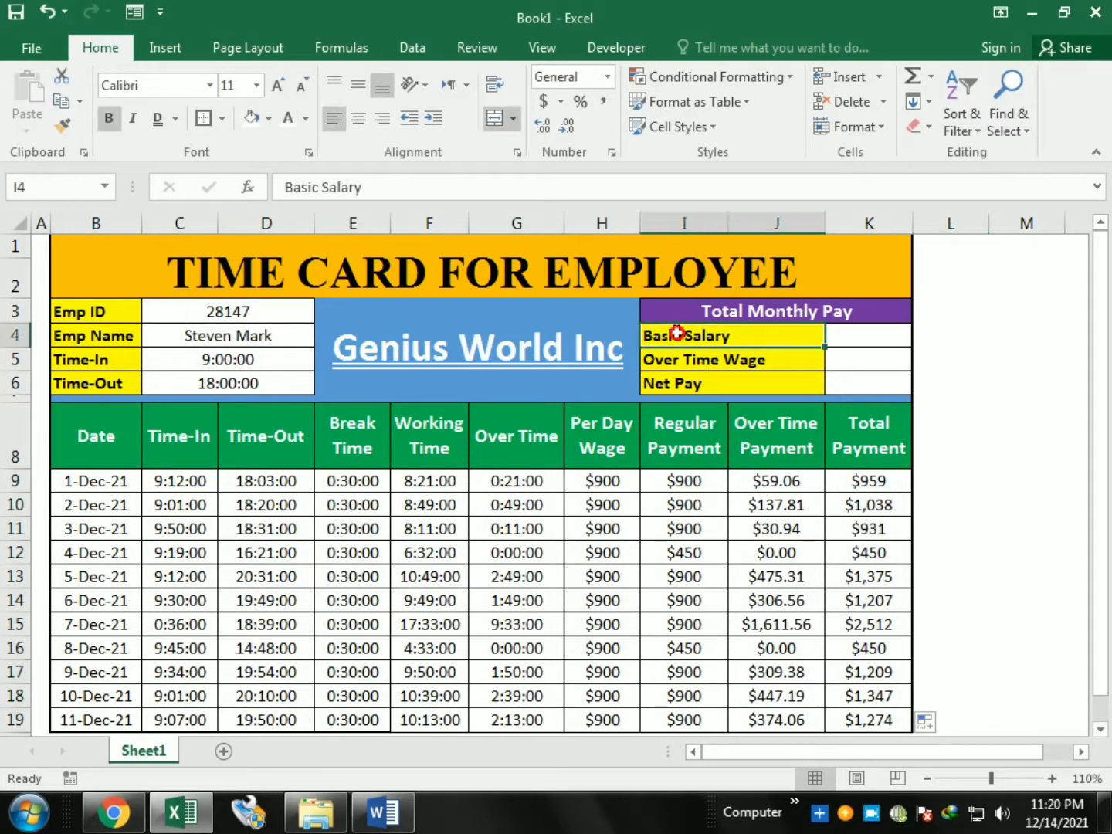
left_click(853, 336)
type("=S")
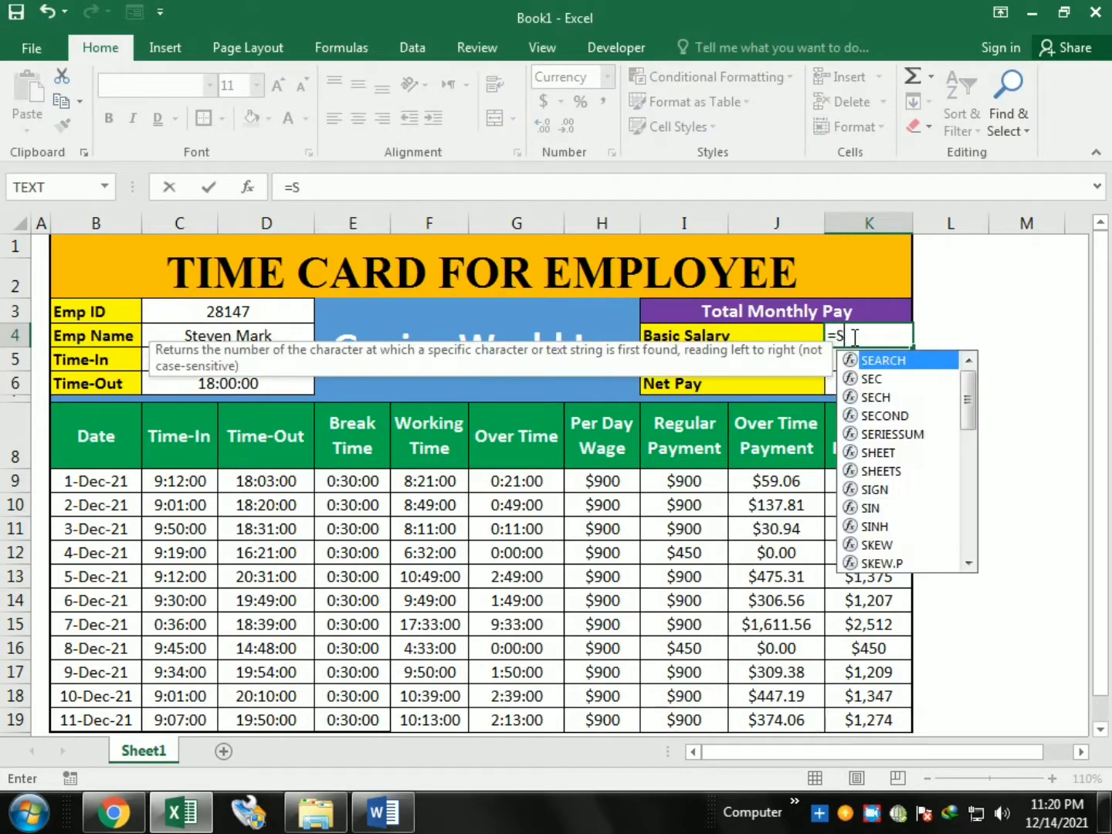
type("UM(")
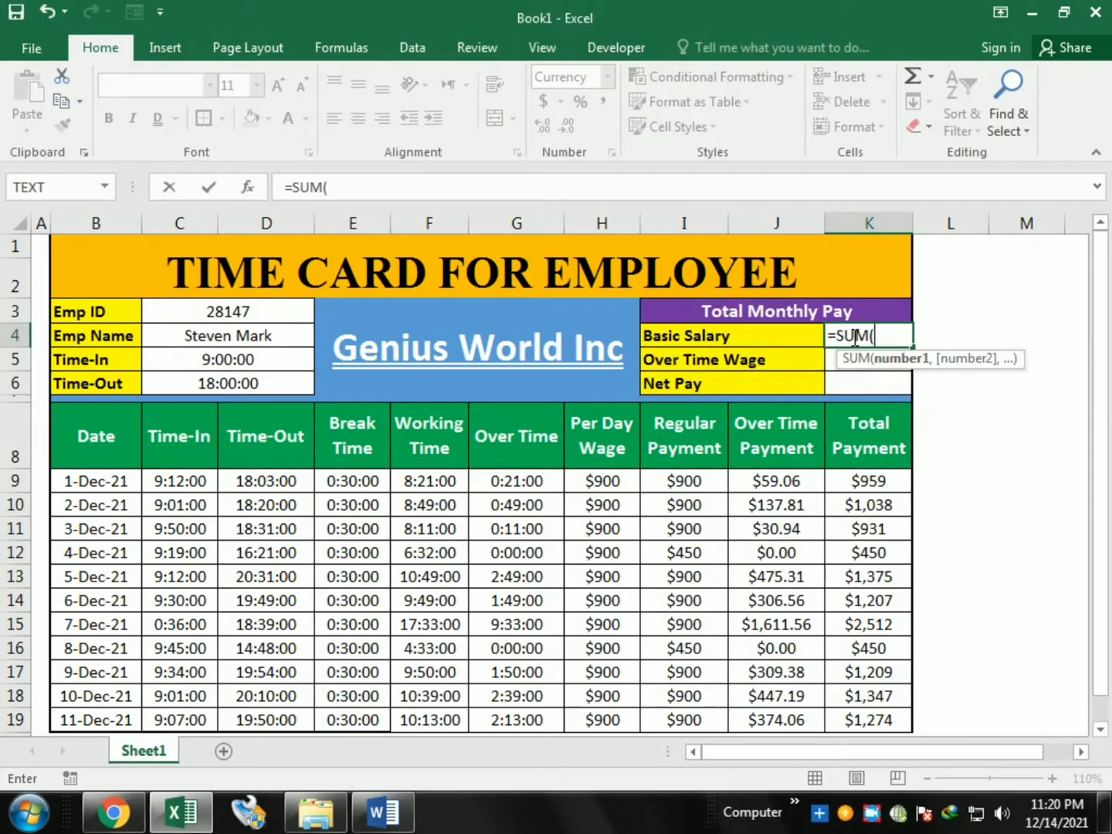
left_click_drag(679, 477, 680, 716)
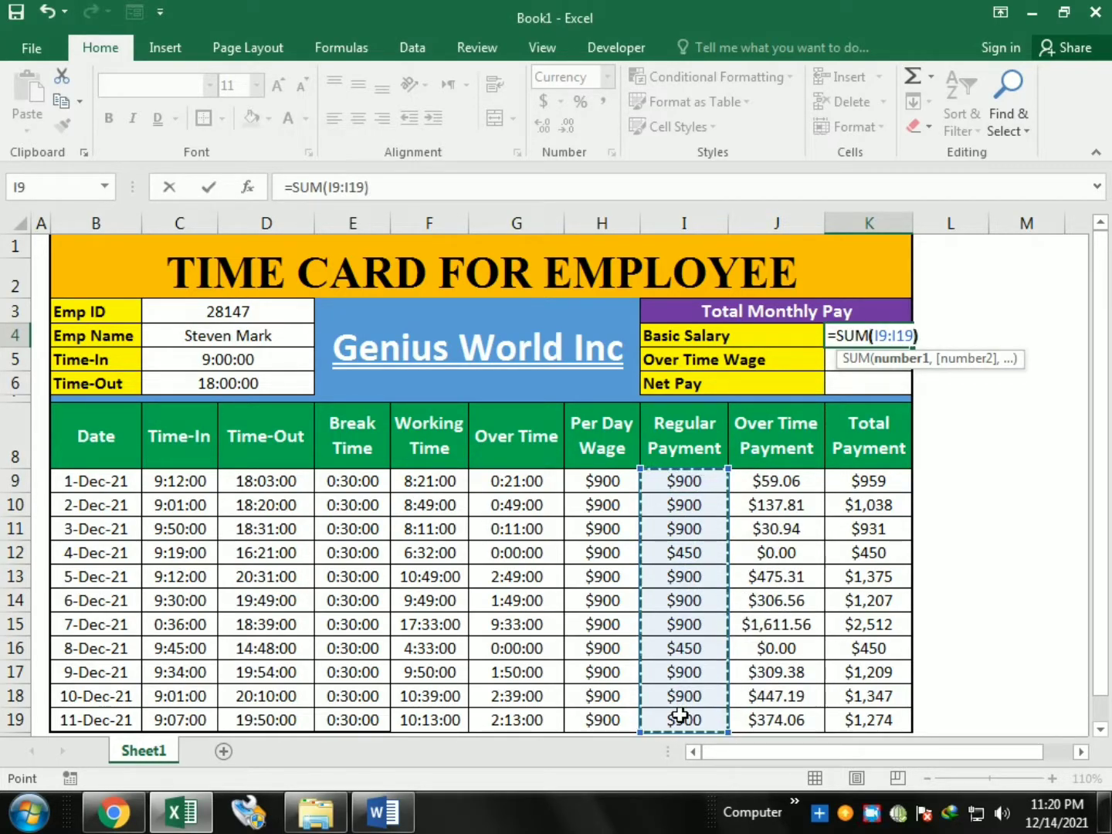
key("Return")
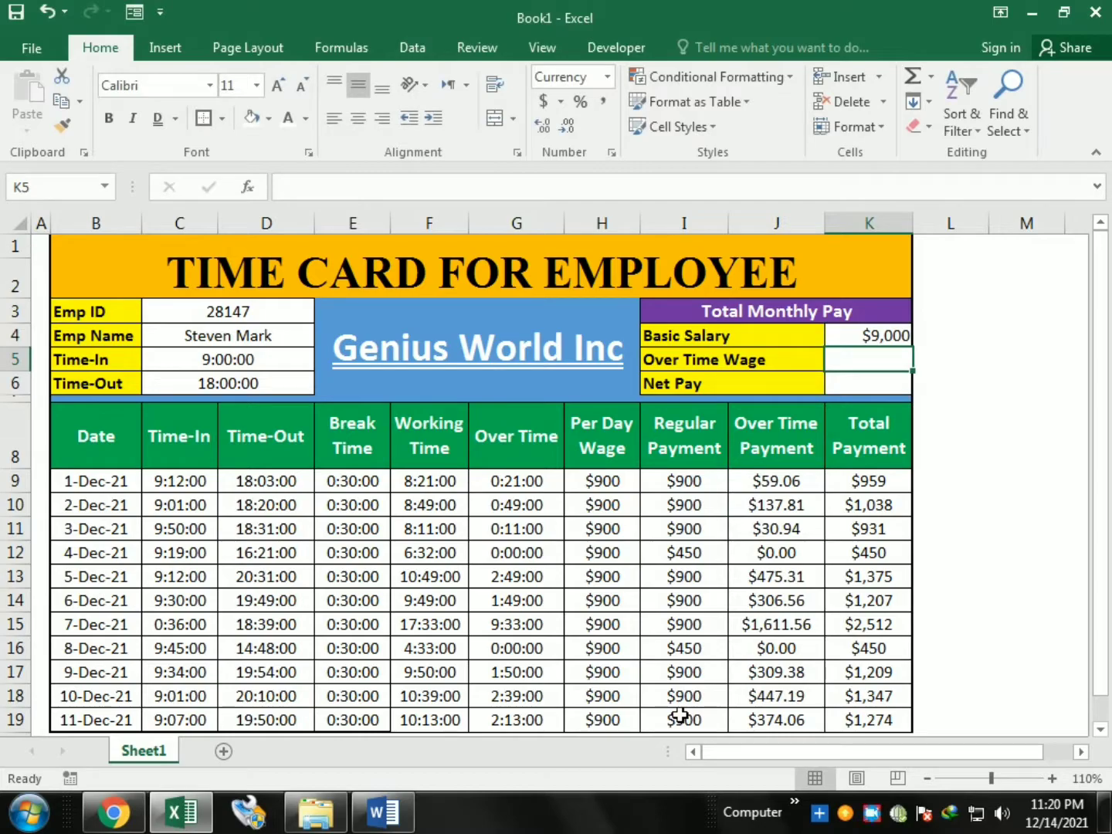
left_click(853, 338)
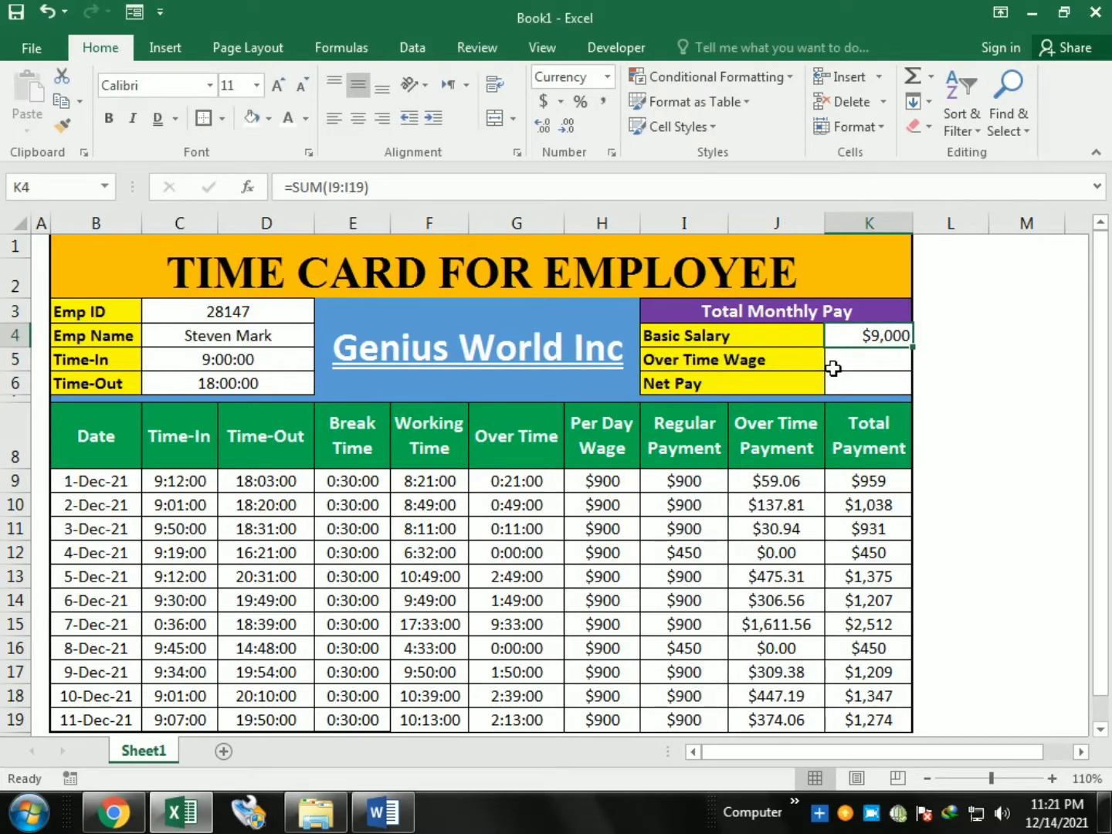
Calculate the Over Time Wage in K5 by summing the overtime payments with =SUM(J9:J19).
left_click(834, 369)
type("=")
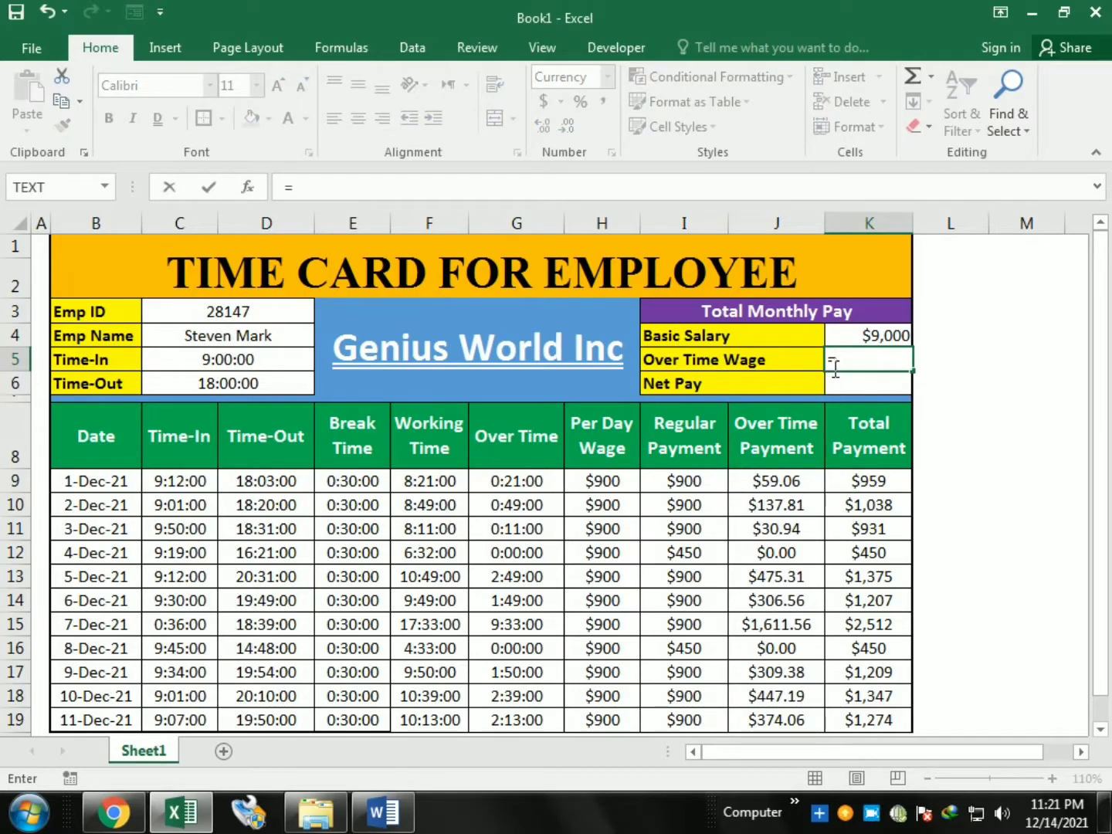
type("SUM")
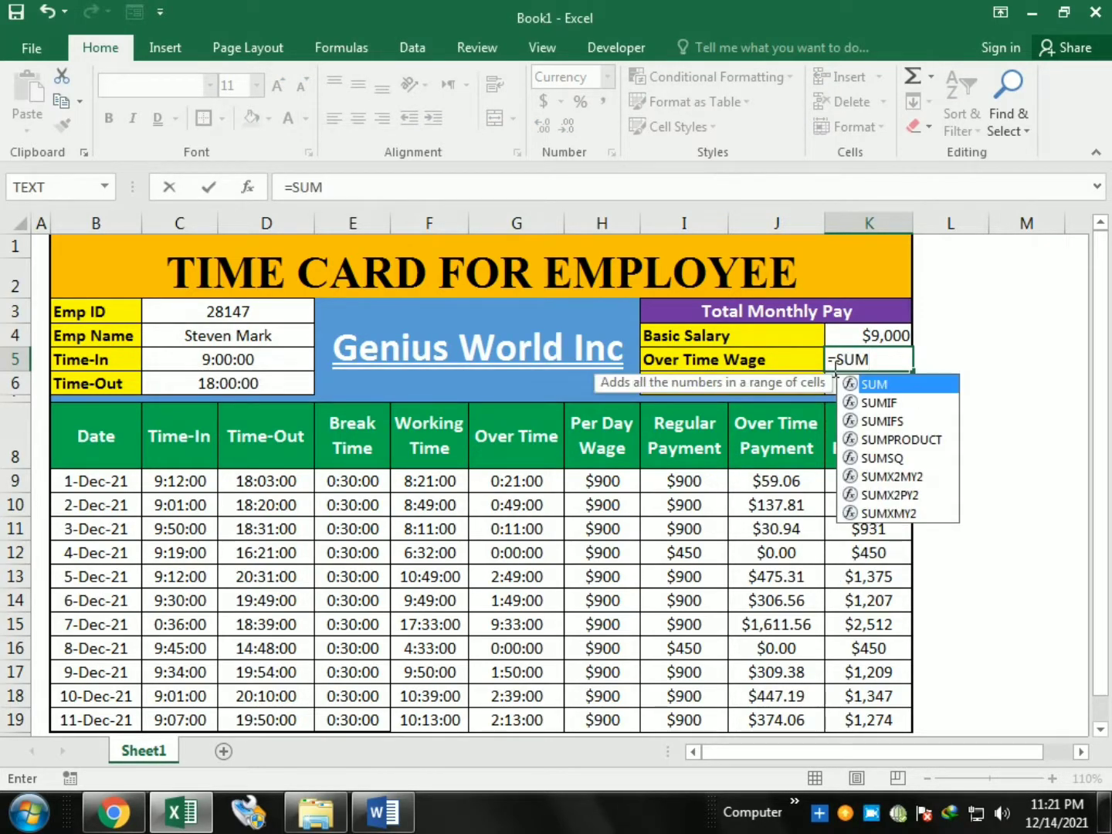
type("(")
left_click_drag(764, 481, 762, 714)
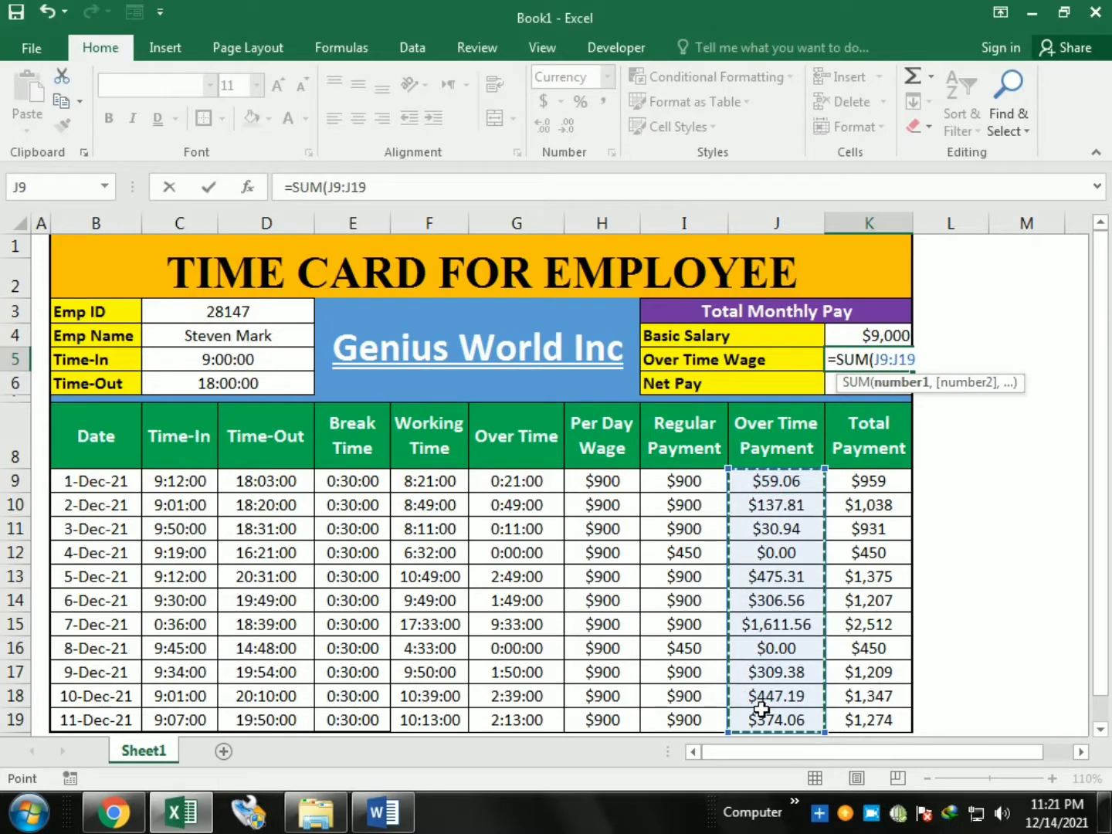
type(")")
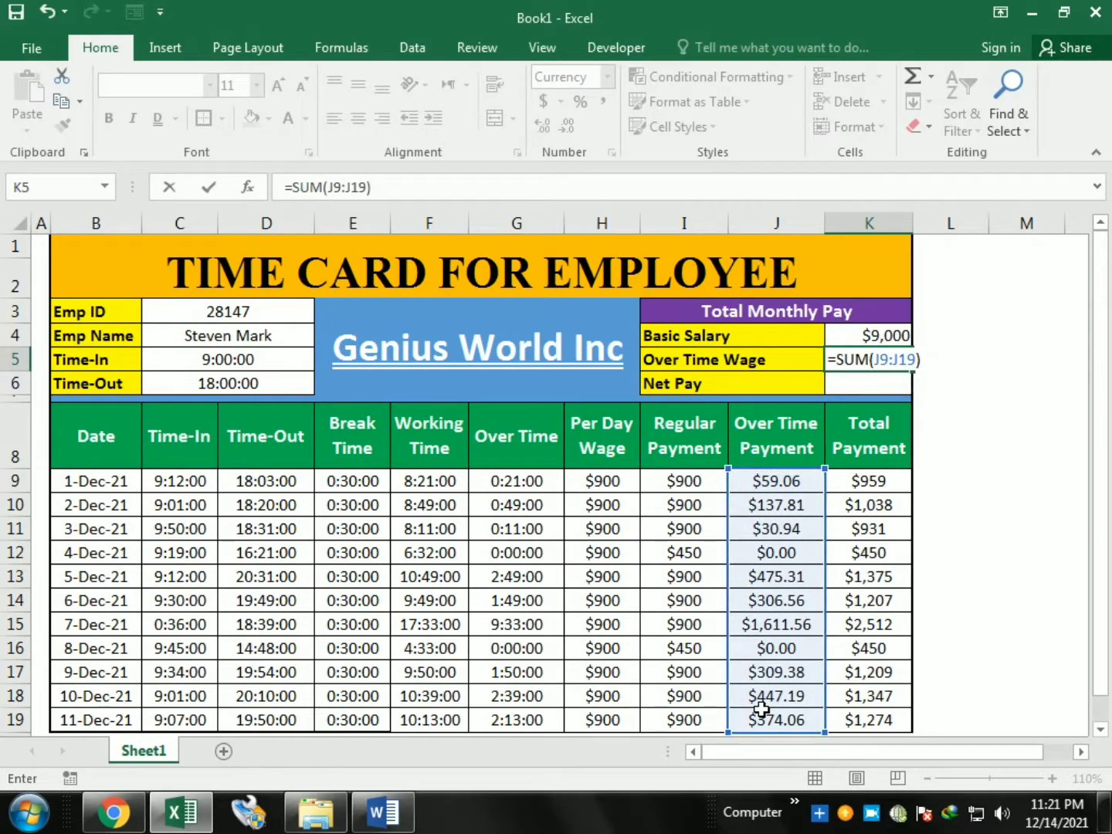
key("Return")
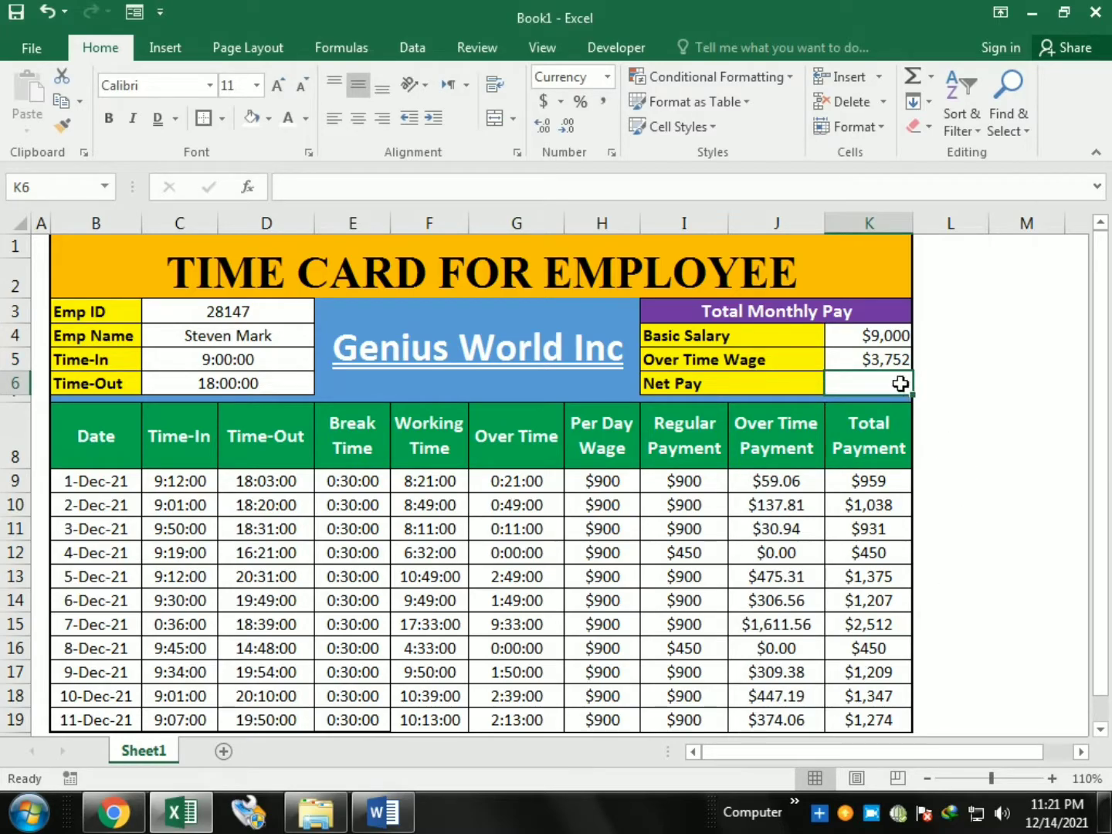
Calculate the Net Pay in K6 by adding basic salary and overtime wage with =SUM(K4:K5).
type("=S")
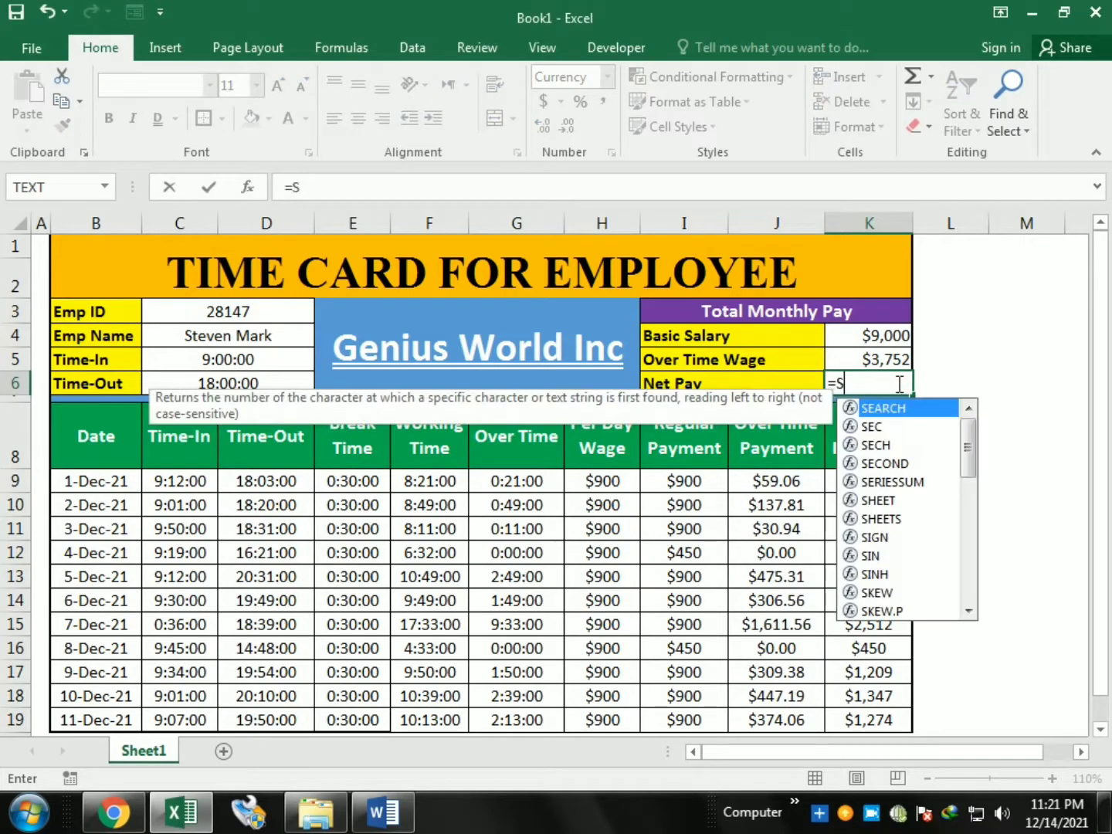
type("UM(")
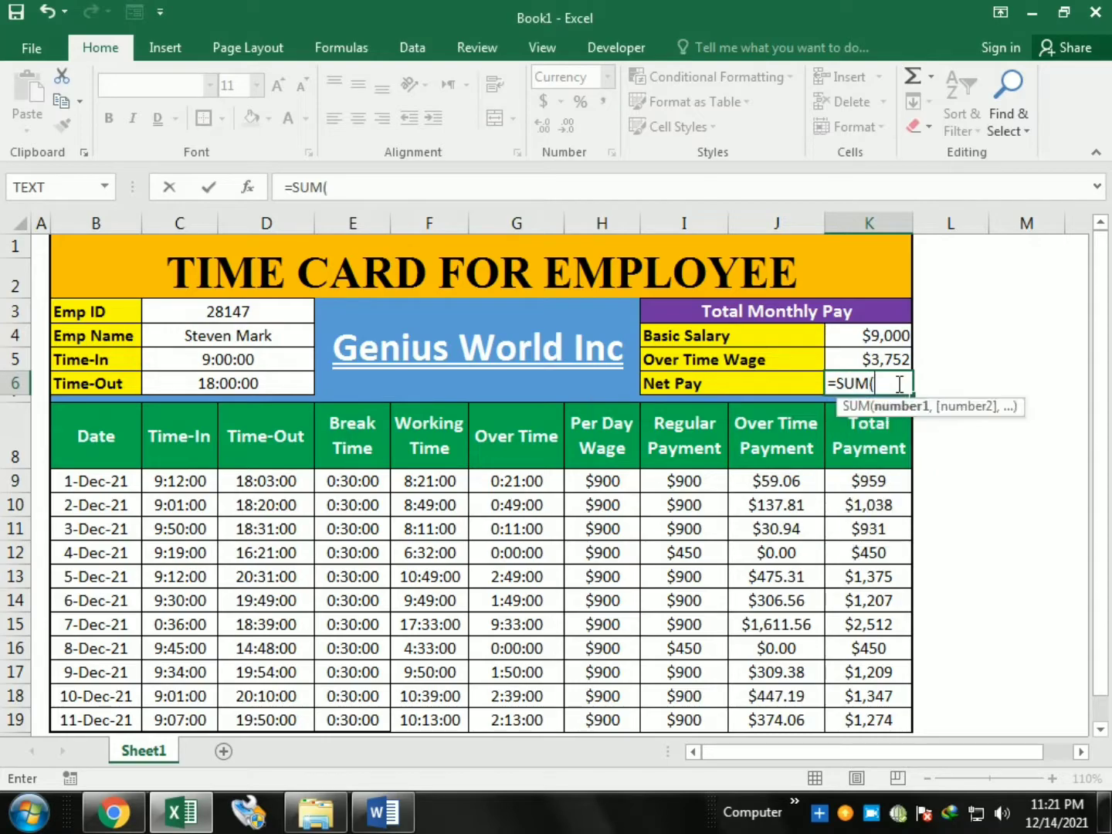
key("Up")
key("shift+Up")
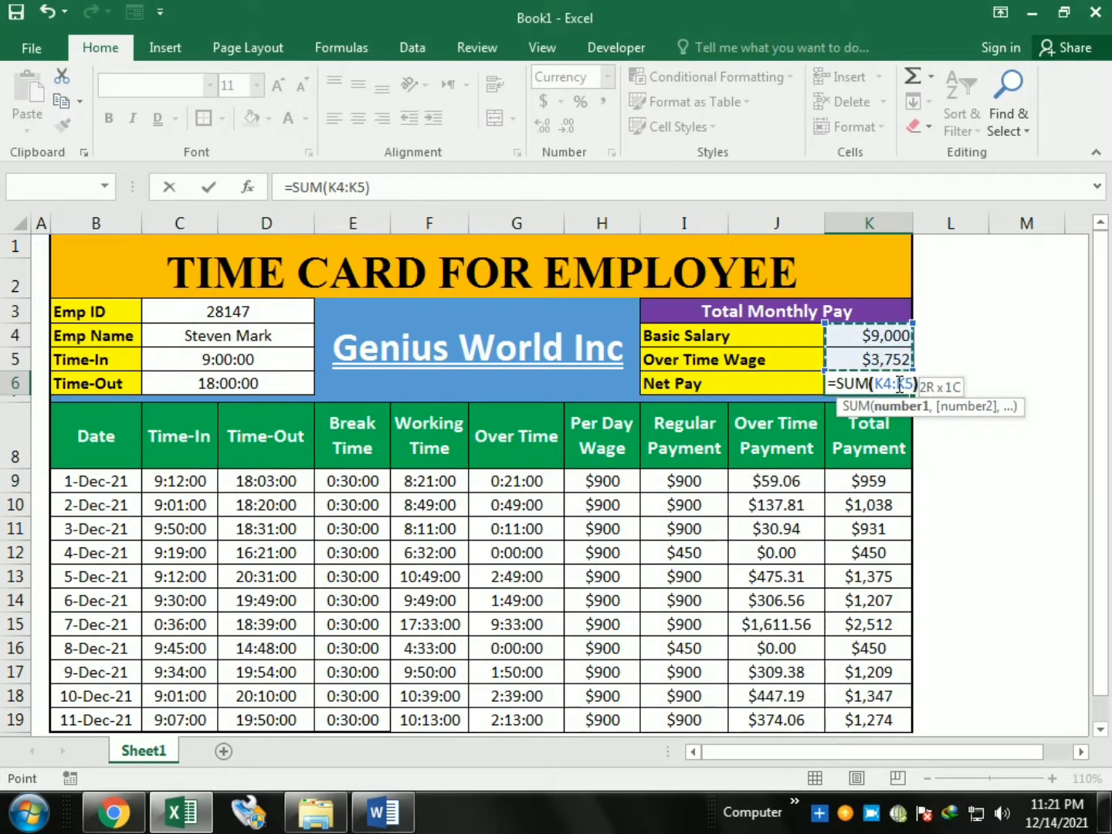
type(")")
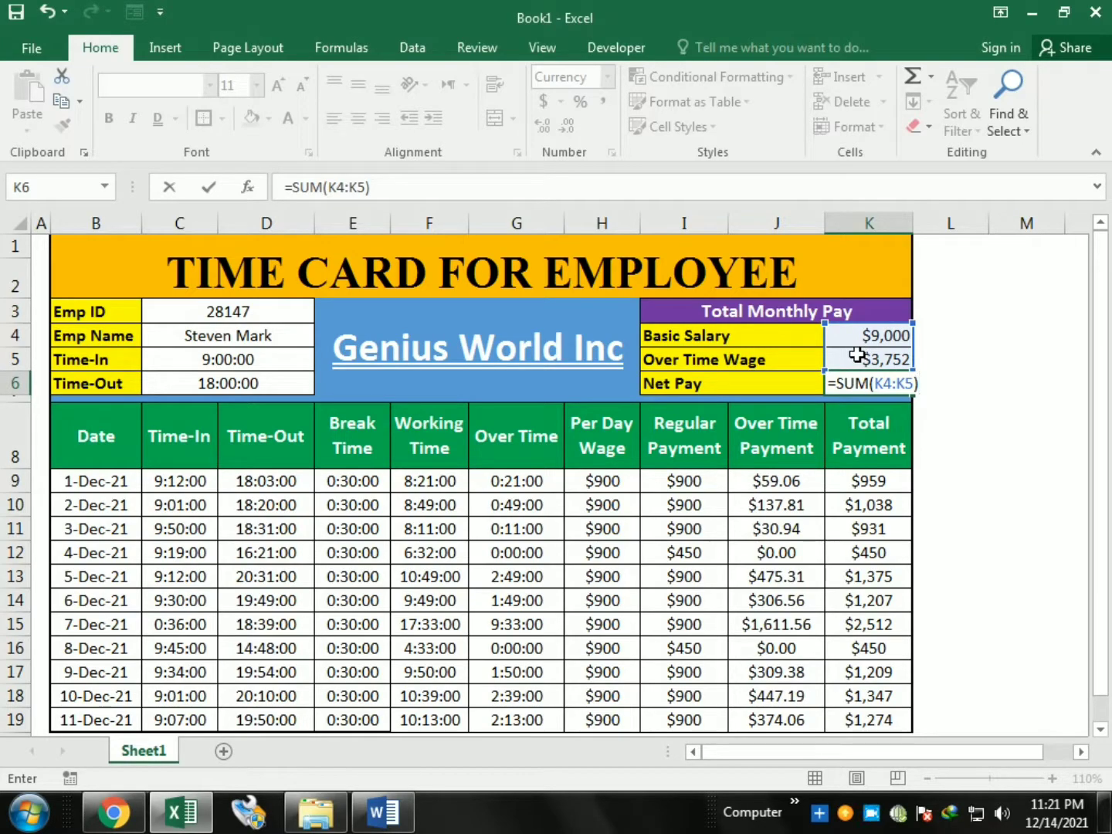
key("Return")
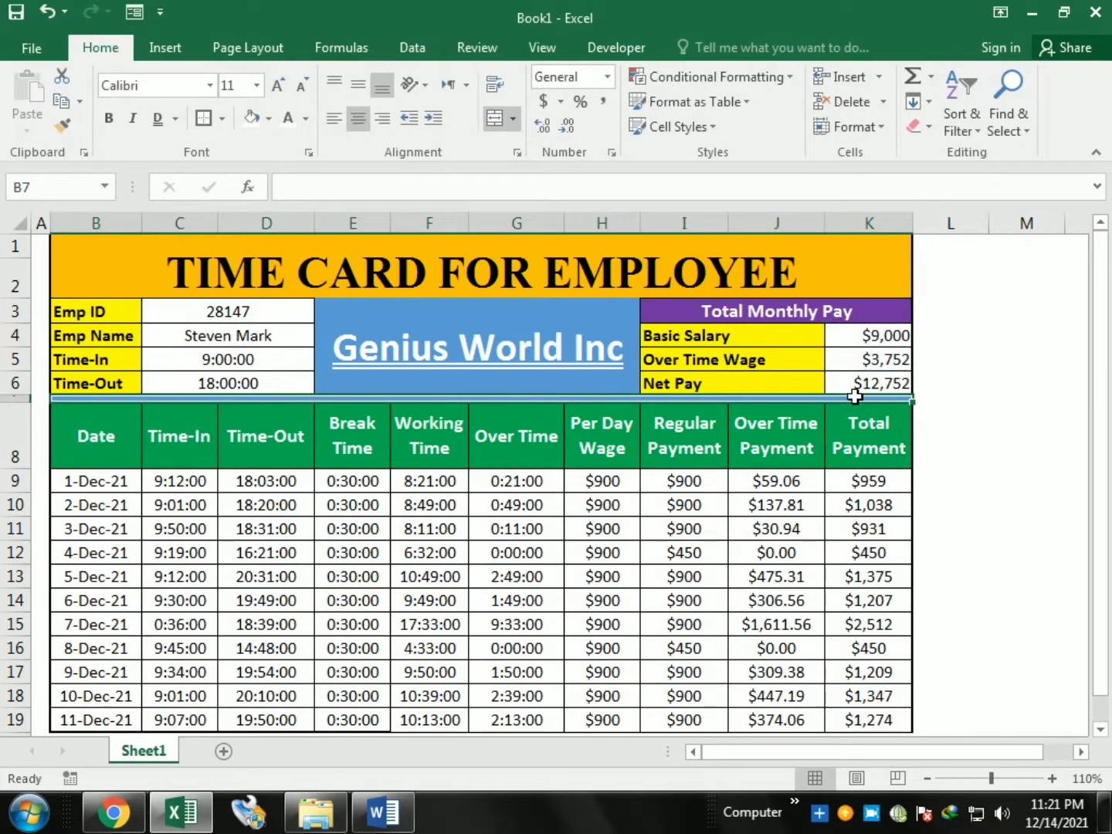
Make the Net Pay amount in K6 bold.
left_click(853, 382)
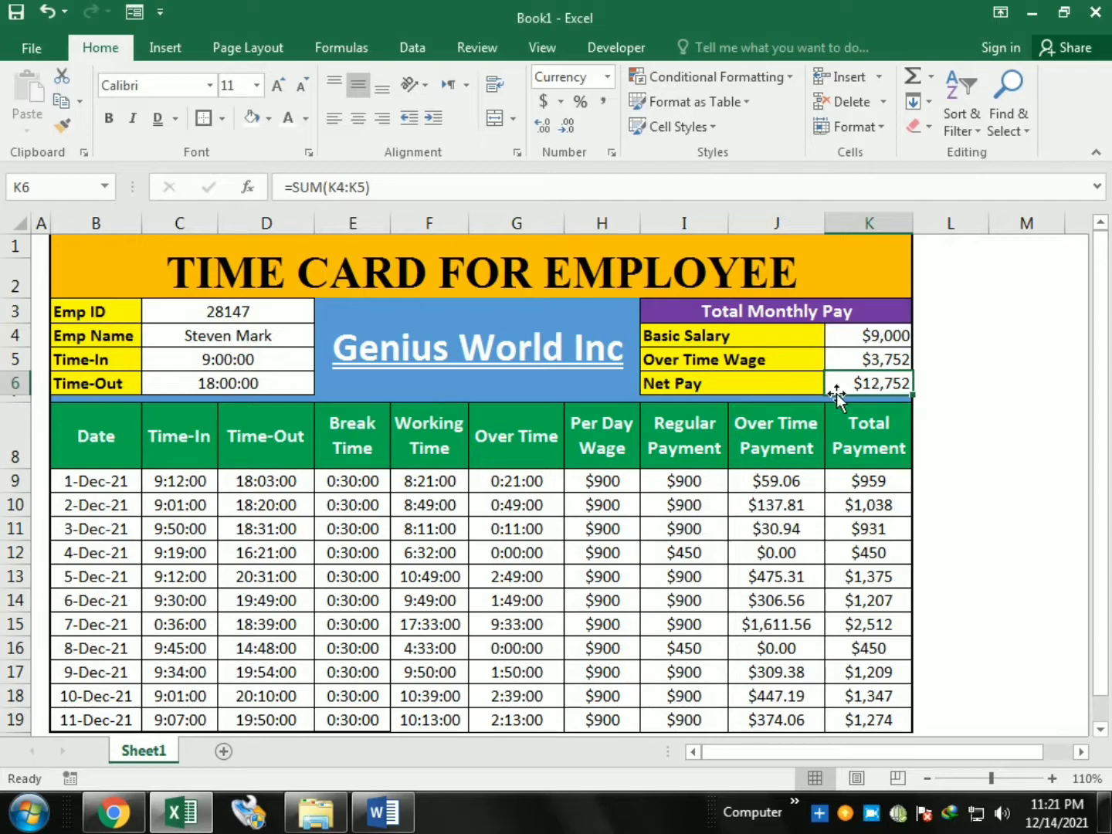
left_click(109, 119)
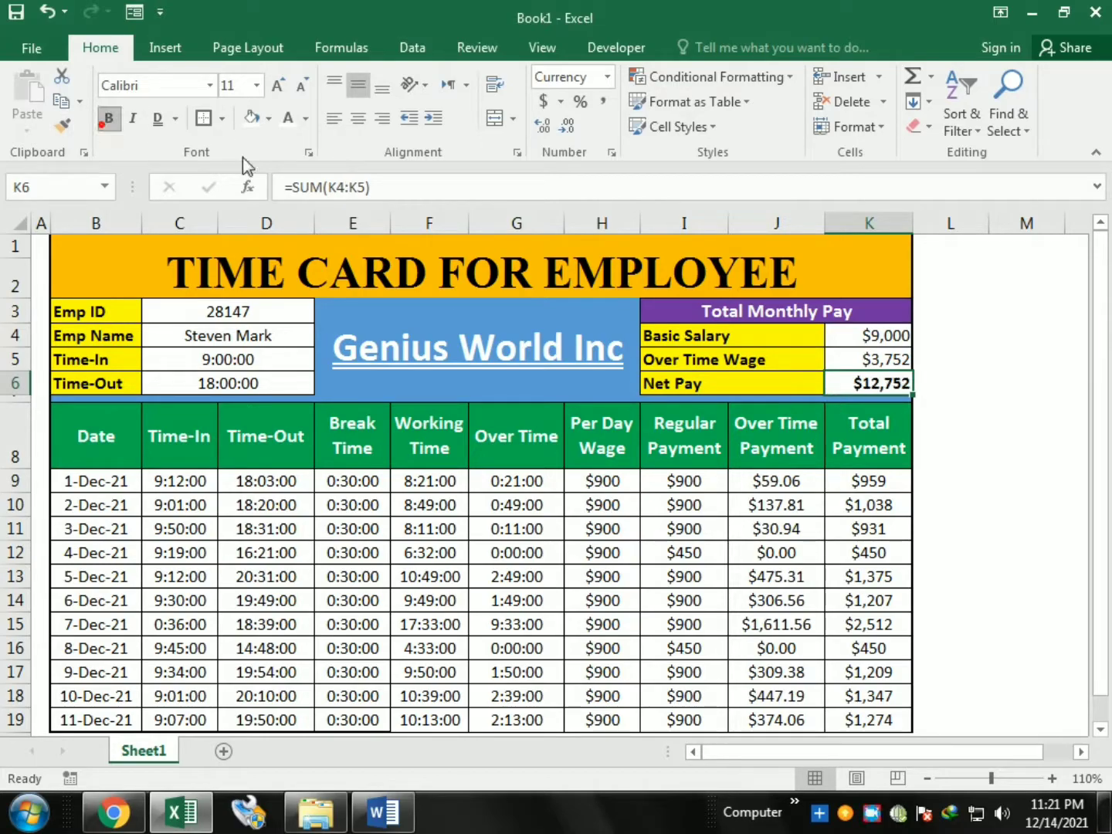
left_click(981, 426)
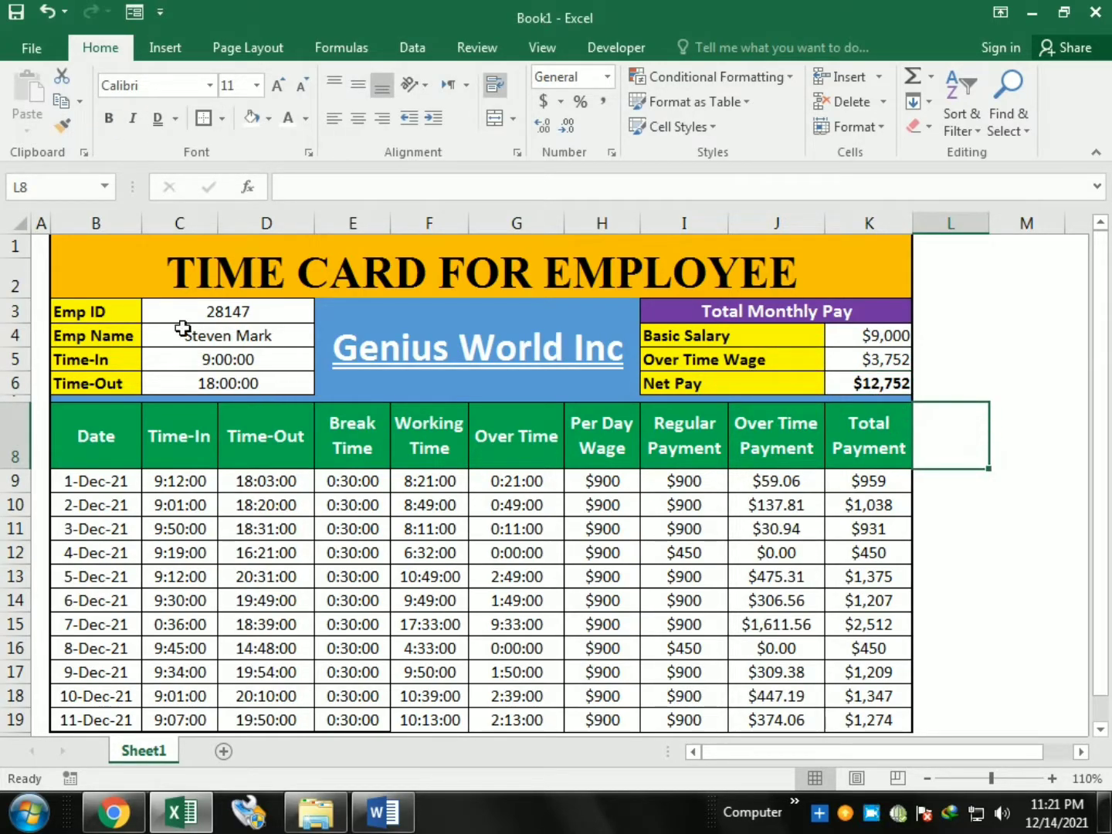